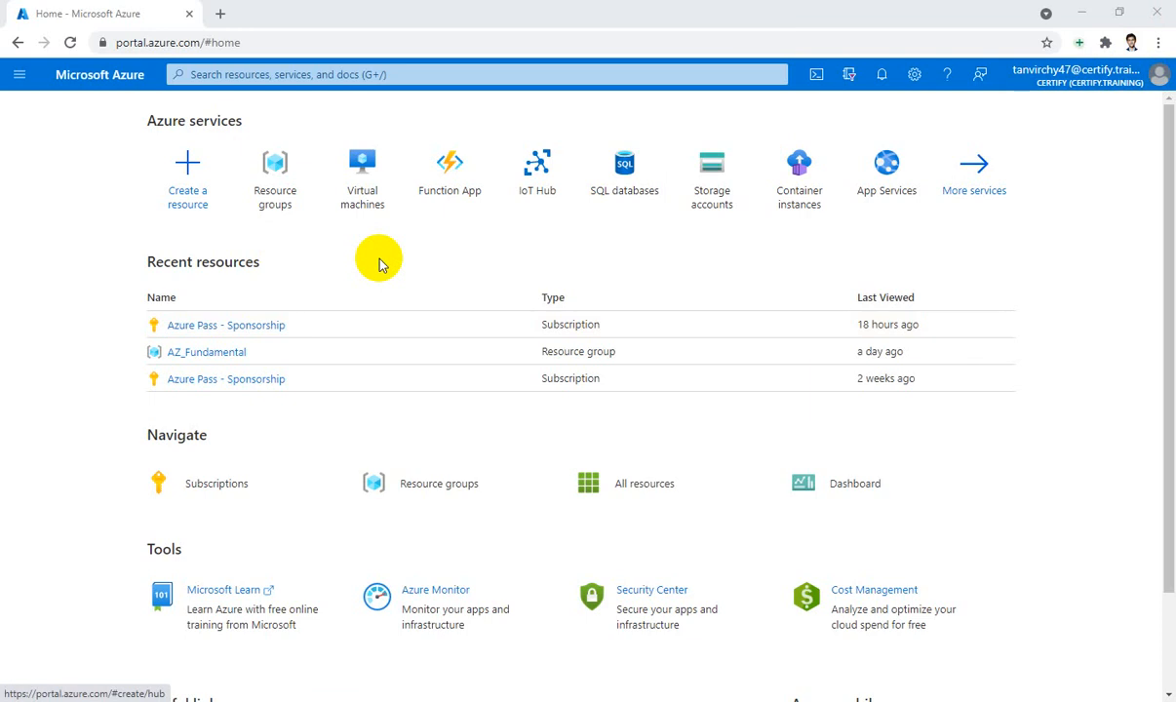
- Open a new browser tab alongside the Azure portal home page
{"action": "left_click", "coordinate": [220, 14]}
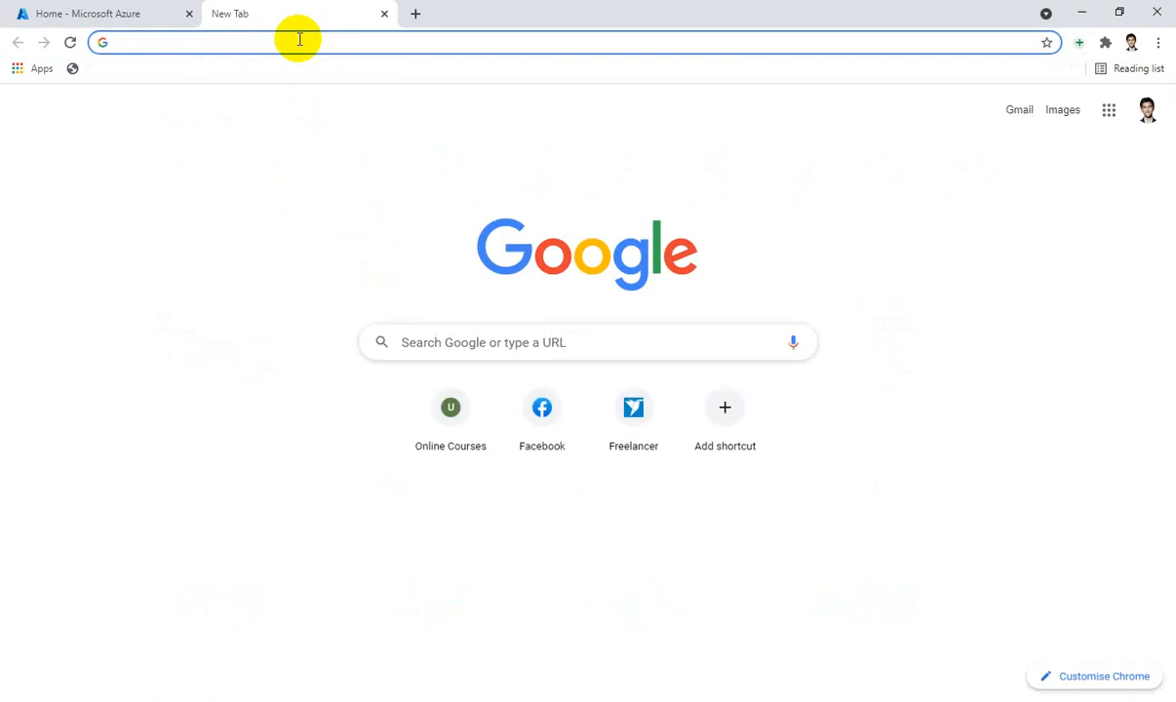
{"action": "type", "text": "mic"}
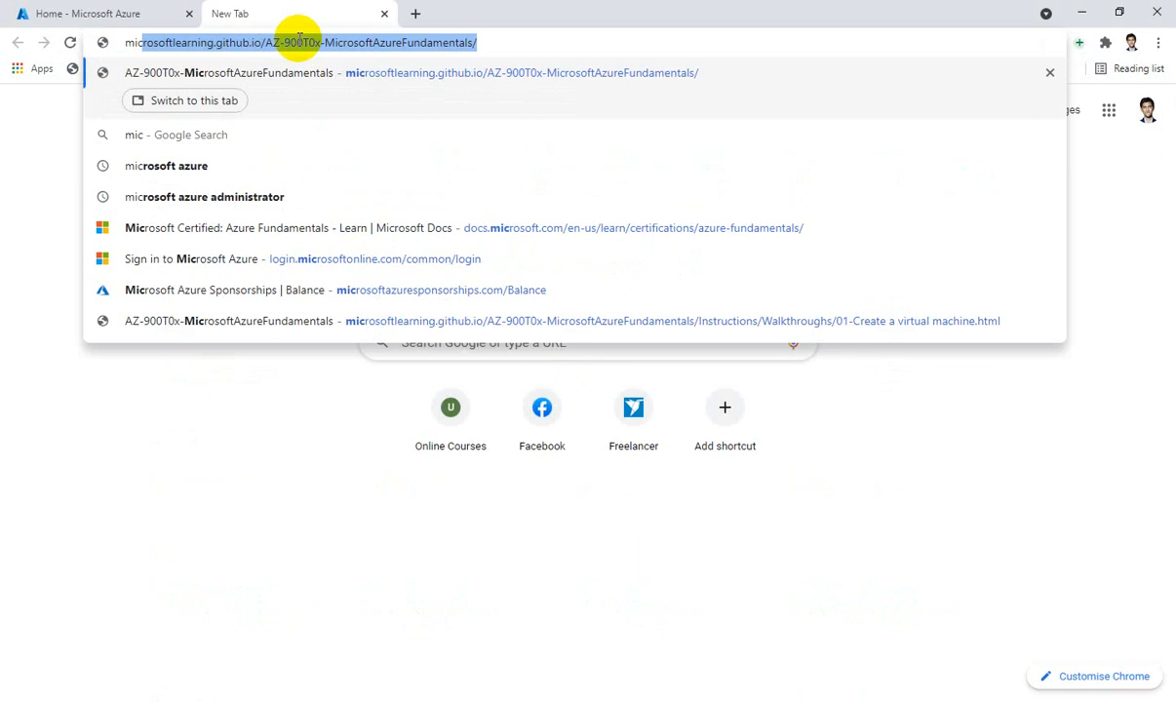
{"action": "type", "text": "rofo"}
{"action": "key", "text": "BackSpace"}
{"action": "key", "text": "BackSpace"}
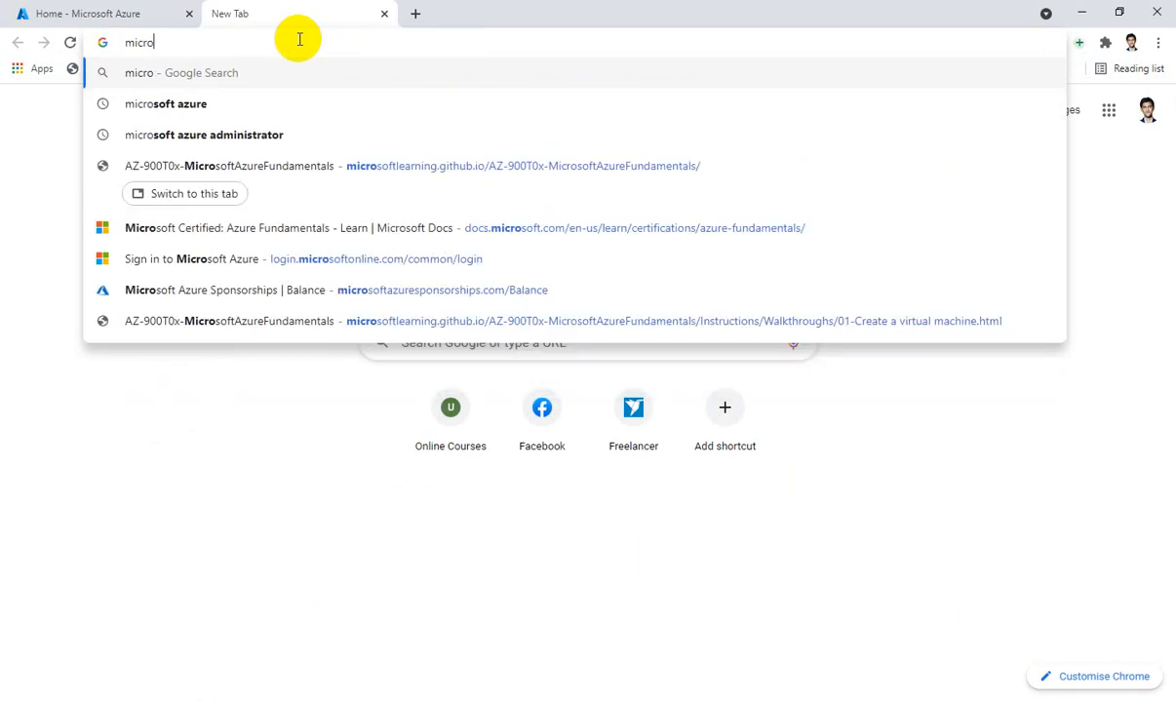
{"action": "type", "text": "sof"}
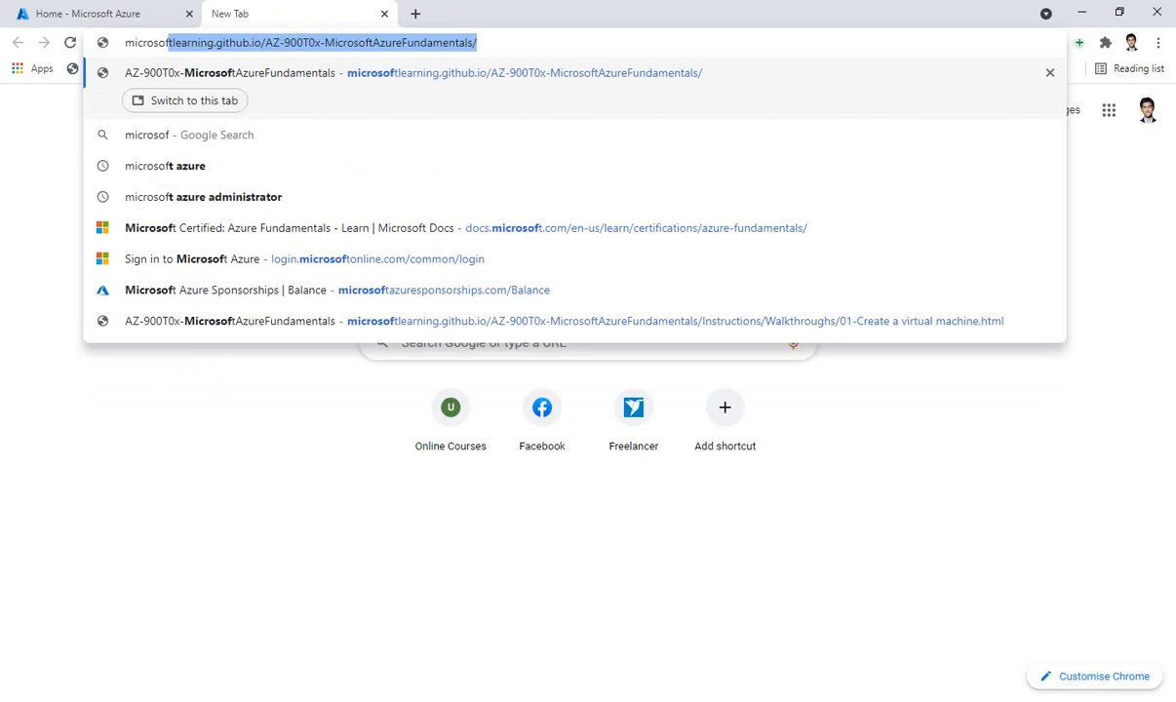
{"action": "type", "text": "t."}
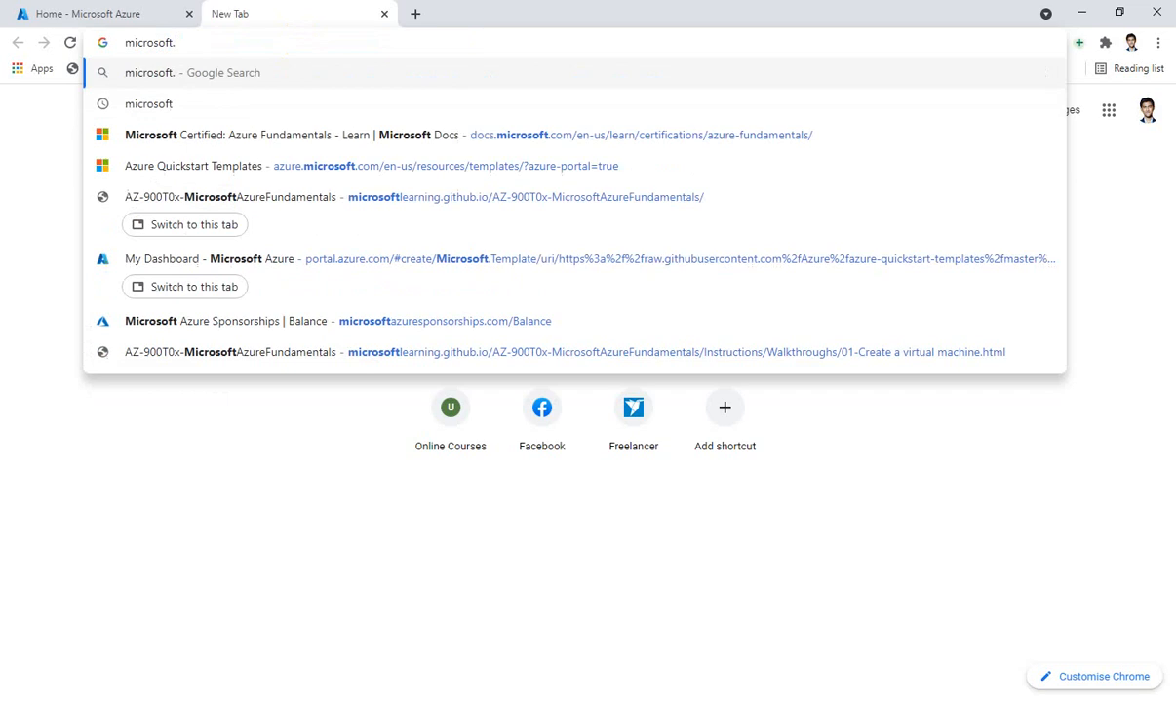
{"action": "key", "text": "BackSpace"}
{"action": "key", "text": "BackSpace"}
{"action": "key", "text": "BackSpace"}
{"action": "key", "text": "BackSpace"}
{"action": "key", "text": "BackSpace"}
{"action": "key", "text": "BackSpace"}
{"action": "key", "text": "BackSpace"}
{"action": "key", "text": "BackSpace"}
{"action": "key", "text": "BackSpace"}
{"action": "key", "text": "BackSpace"}
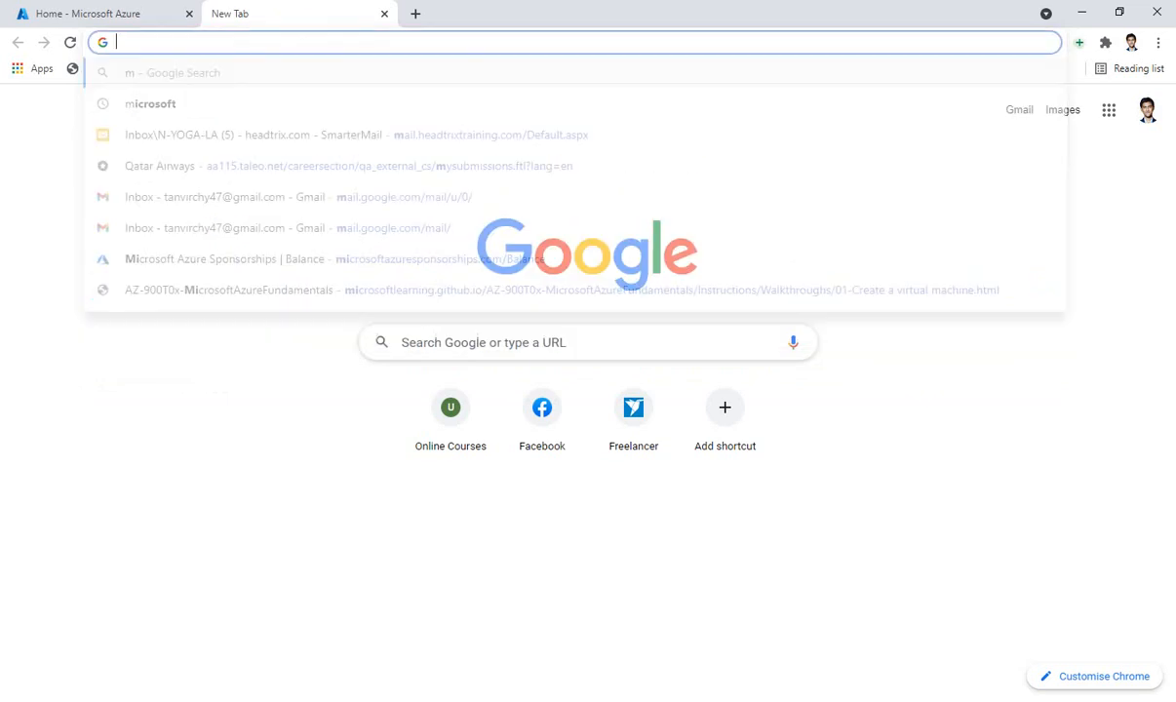
- Open the Azure Quickstart Templates gallery at azure.microsoft.com/en-us/resources/templates
{"action": "type", "text": "azure"}
{"action": "key", "text": "BackSpace"}
{"action": "key", "text": "BackSpace"}
{"action": "key", "text": "BackSpace"}
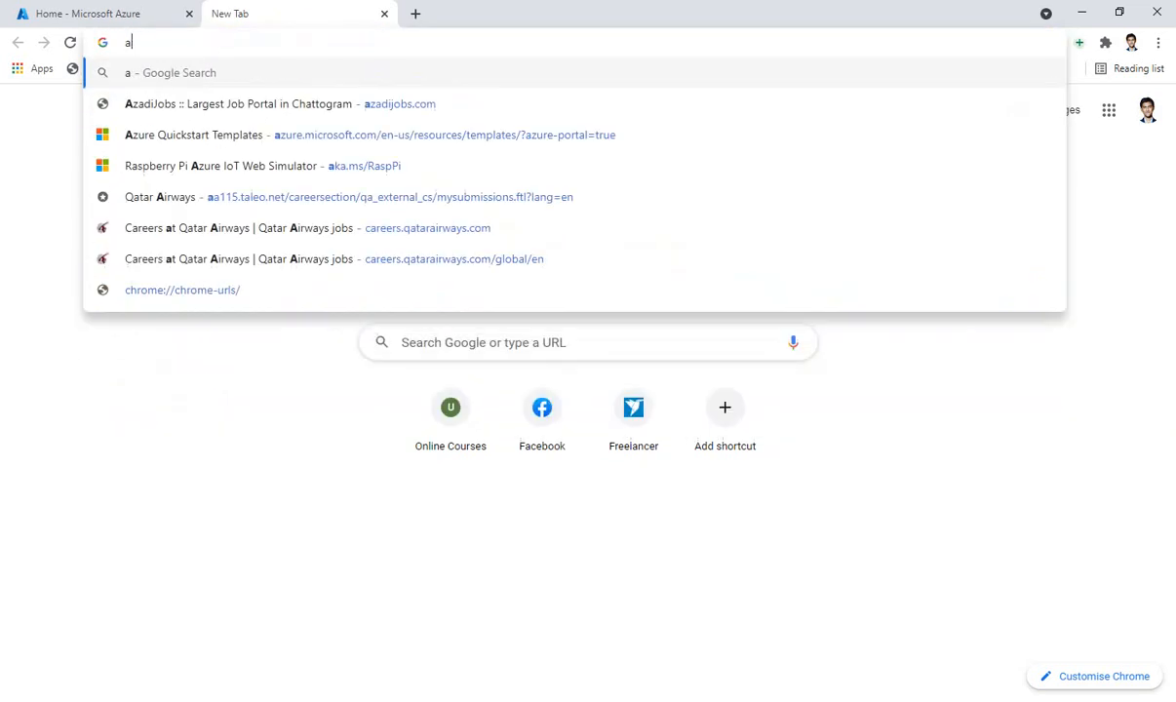
{"action": "type", "text": "zure"}
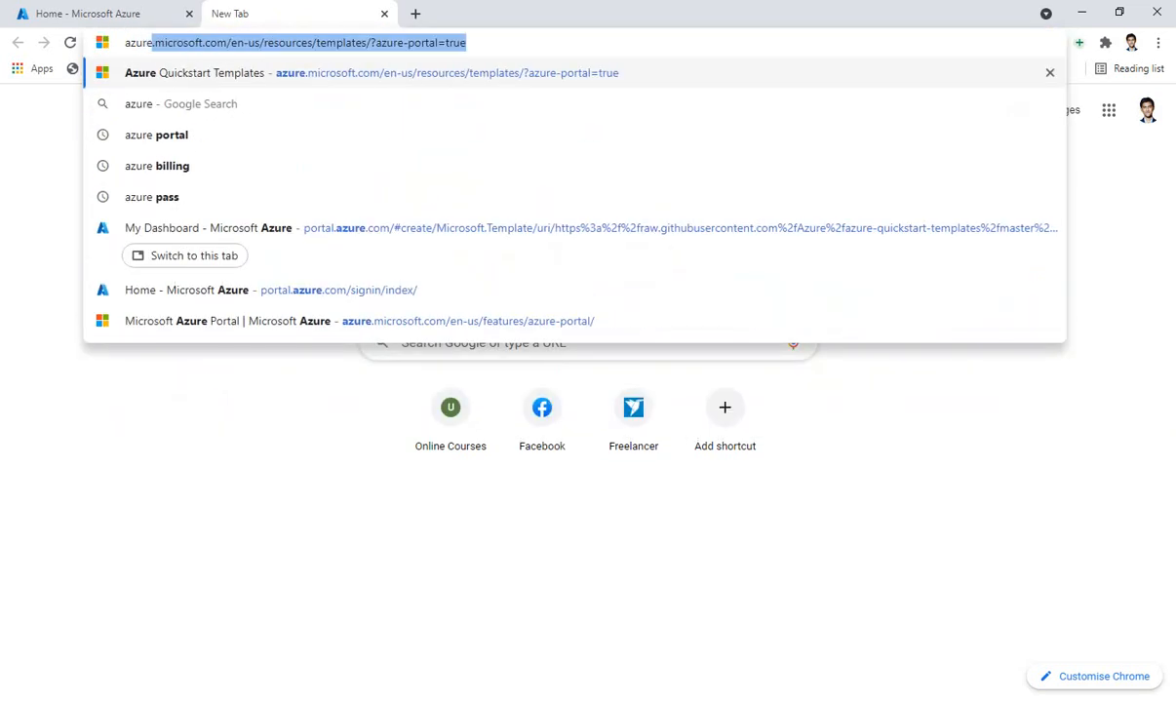
{"action": "key", "text": "Return"}
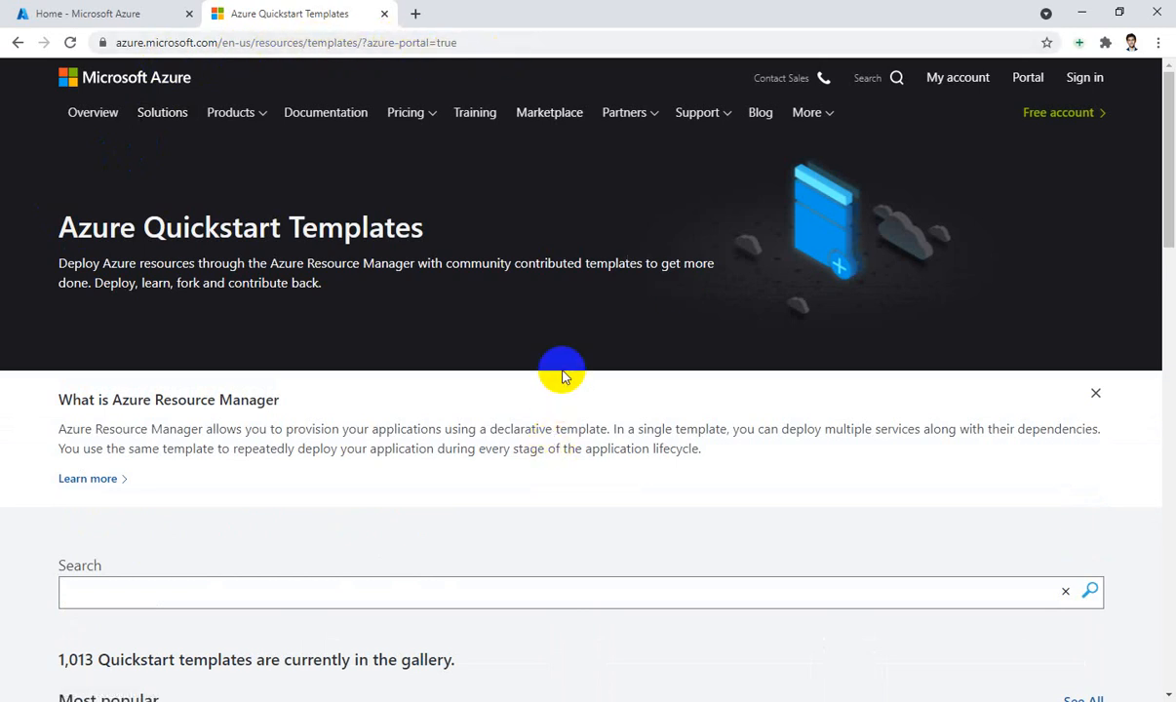
- Search the quickstart template gallery for "deploy"
{"action": "scroll", "coordinate": [563, 375], "scroll_direction": "down", "scroll_amount": 7}
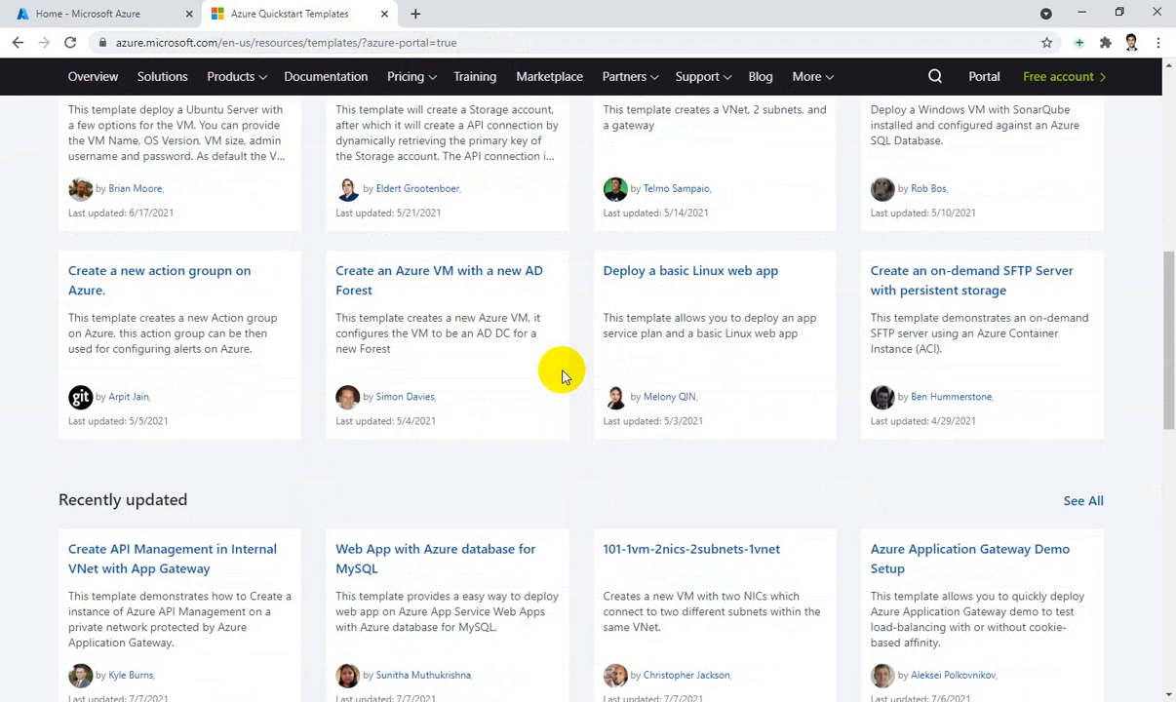
{"action": "scroll", "coordinate": [563, 376], "scroll_direction": "up", "scroll_amount": 3}
{"action": "scroll", "coordinate": [563, 375], "scroll_direction": "up", "scroll_amount": 4}
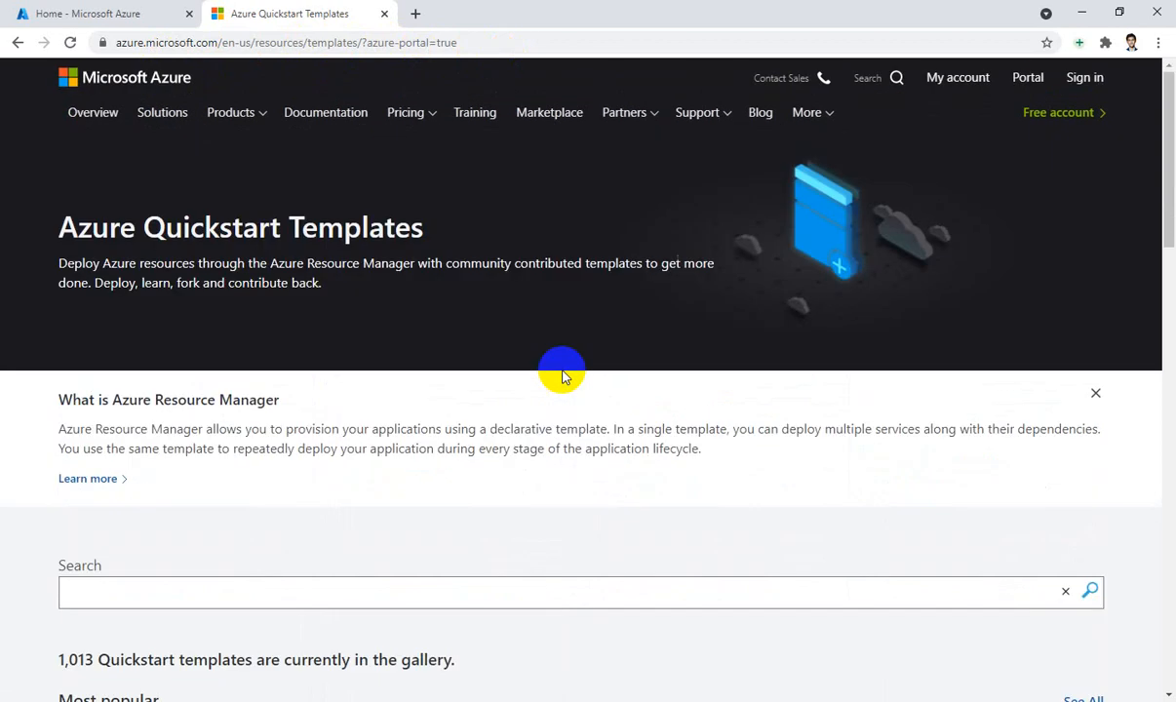
{"action": "scroll", "coordinate": [563, 375], "scroll_direction": "down", "scroll_amount": 2}
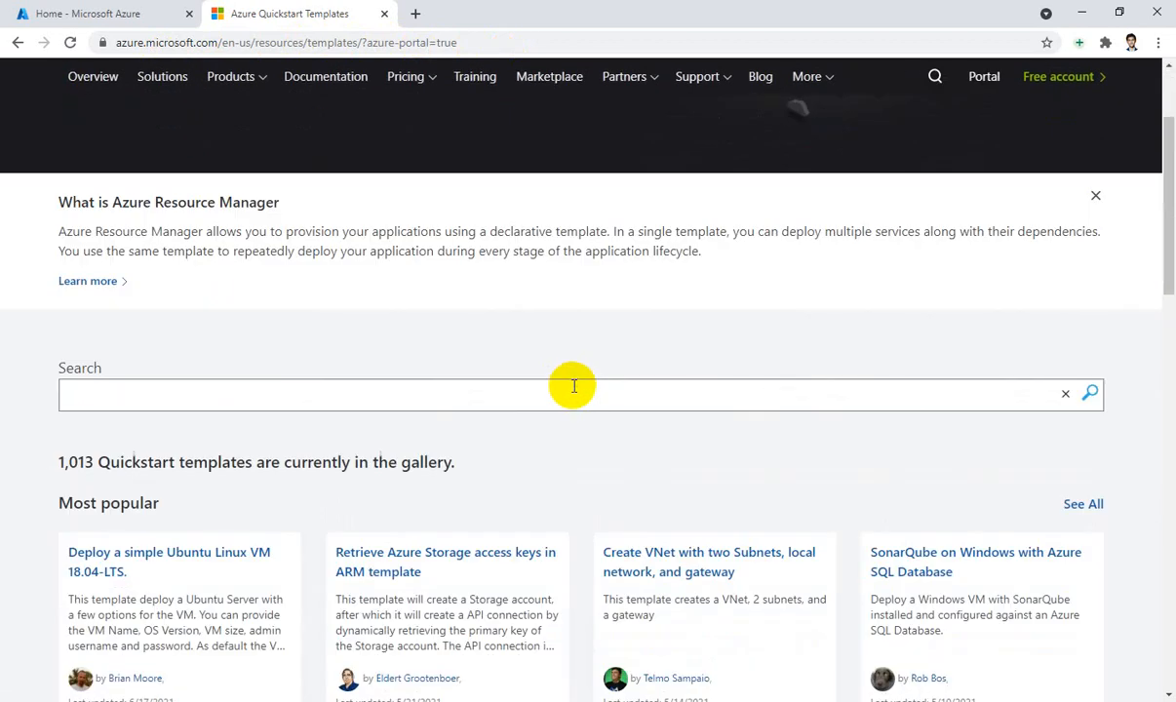
{"action": "left_click", "coordinate": [576, 389]}
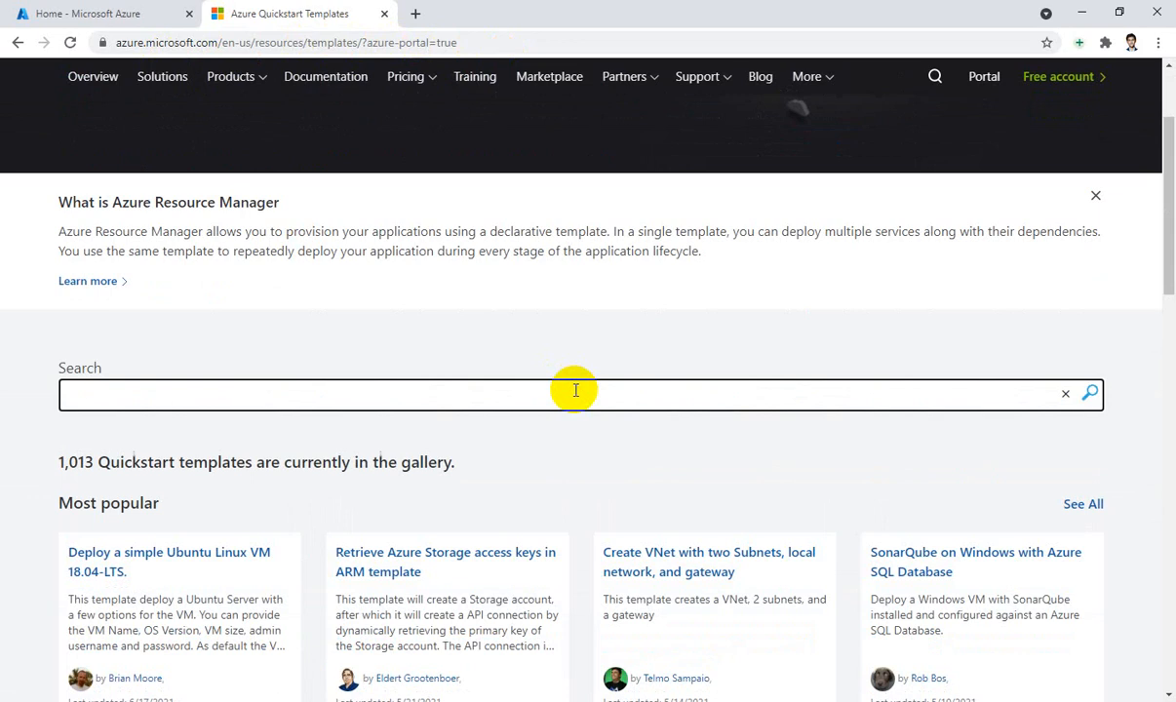
{"action": "type", "text": "deploy"}
{"action": "key", "text": "Return"}
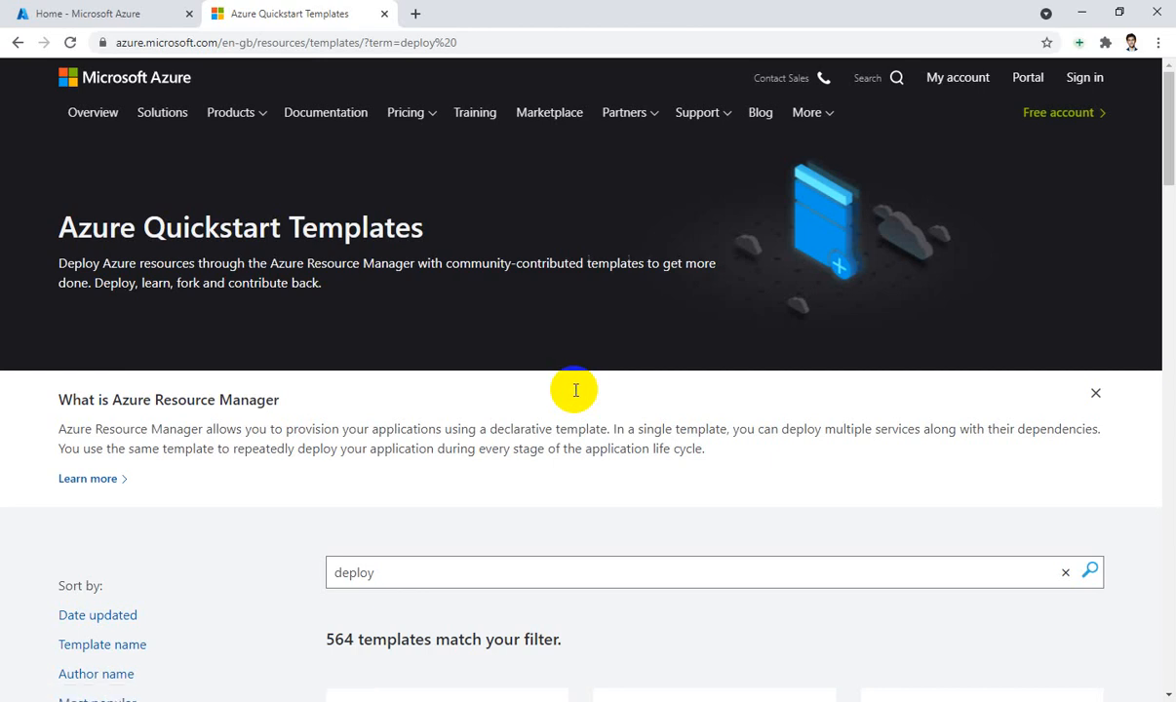
- Refine the gallery search to "deploy a simple windows vm" and open the Deploy a simple Windows VM template
{"action": "scroll", "coordinate": [575, 390], "scroll_direction": "down", "scroll_amount": 10}
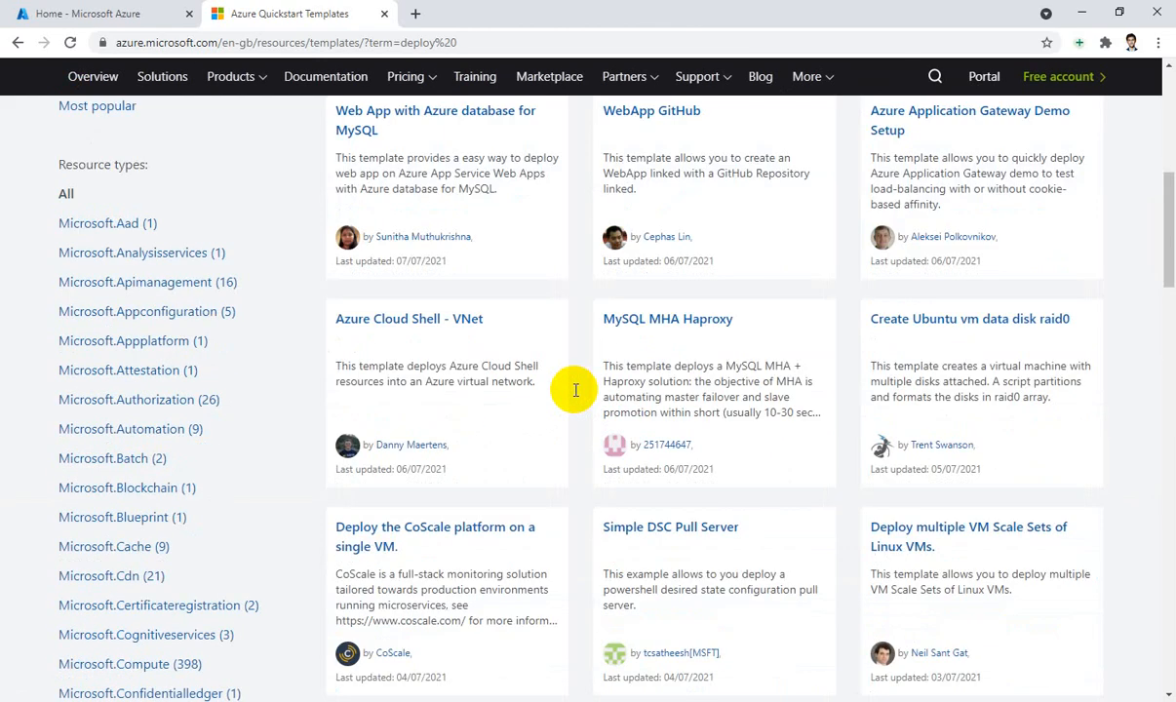
{"action": "scroll", "coordinate": [576, 390], "scroll_direction": "down", "scroll_amount": 5}
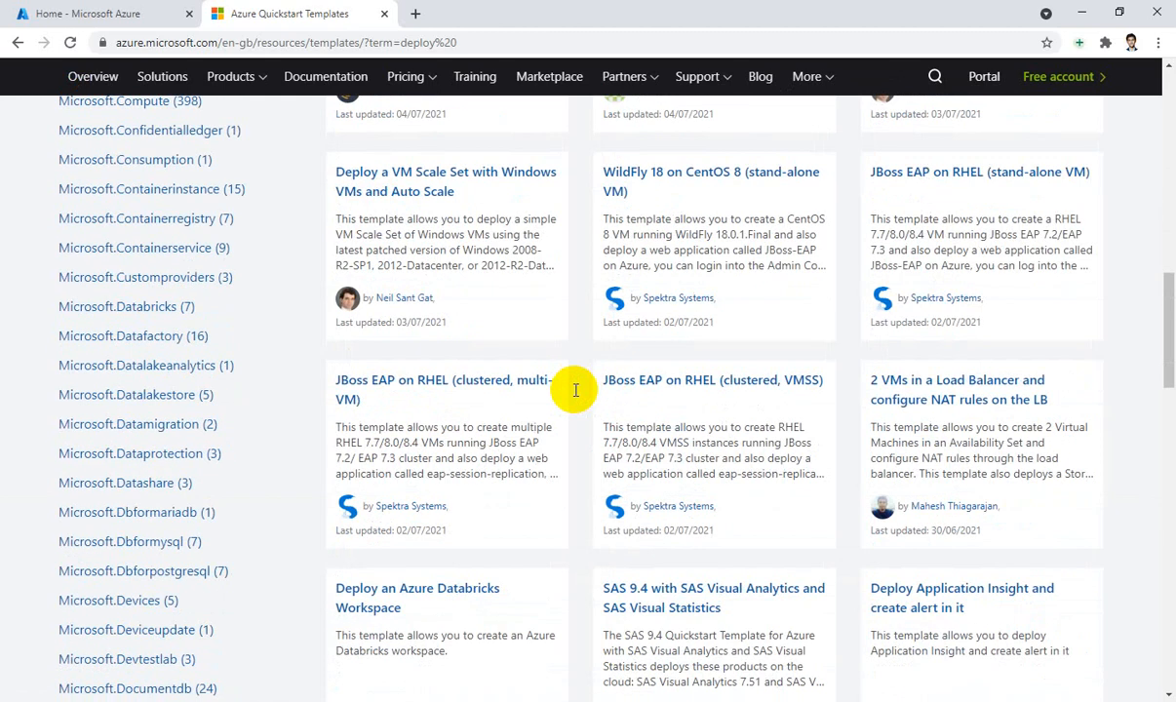
{"action": "scroll", "coordinate": [625, 355], "scroll_direction": "up", "scroll_amount": 15}
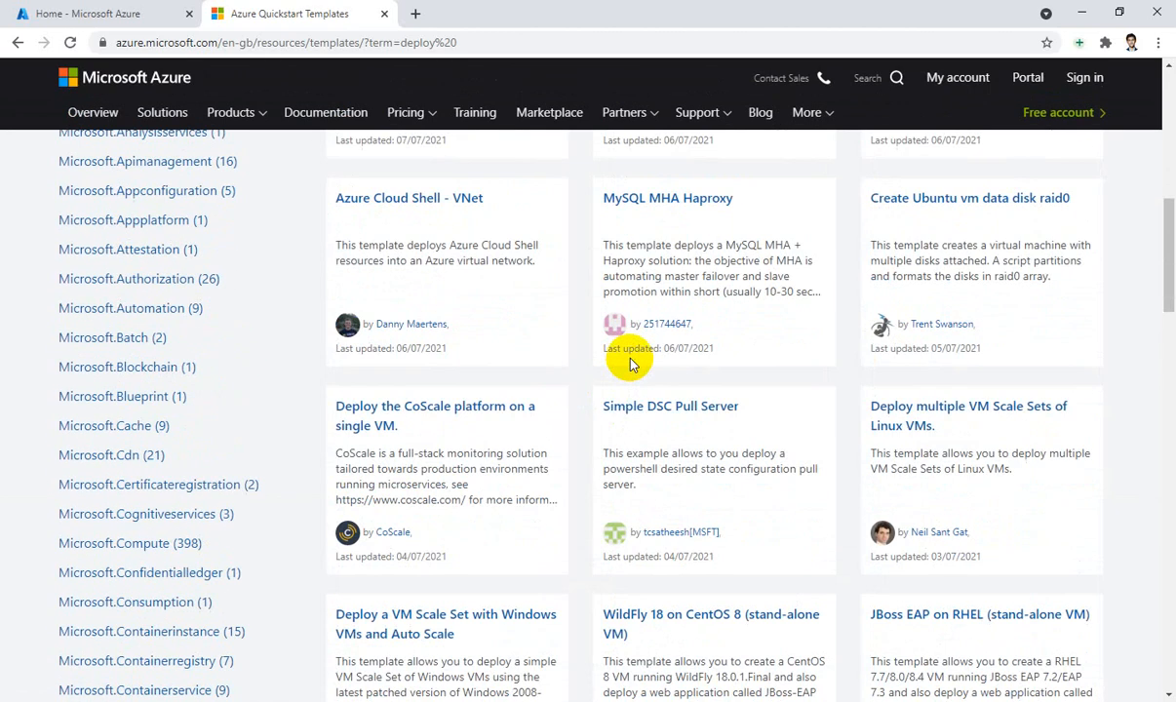
{"action": "left_click", "coordinate": [647, 173]}
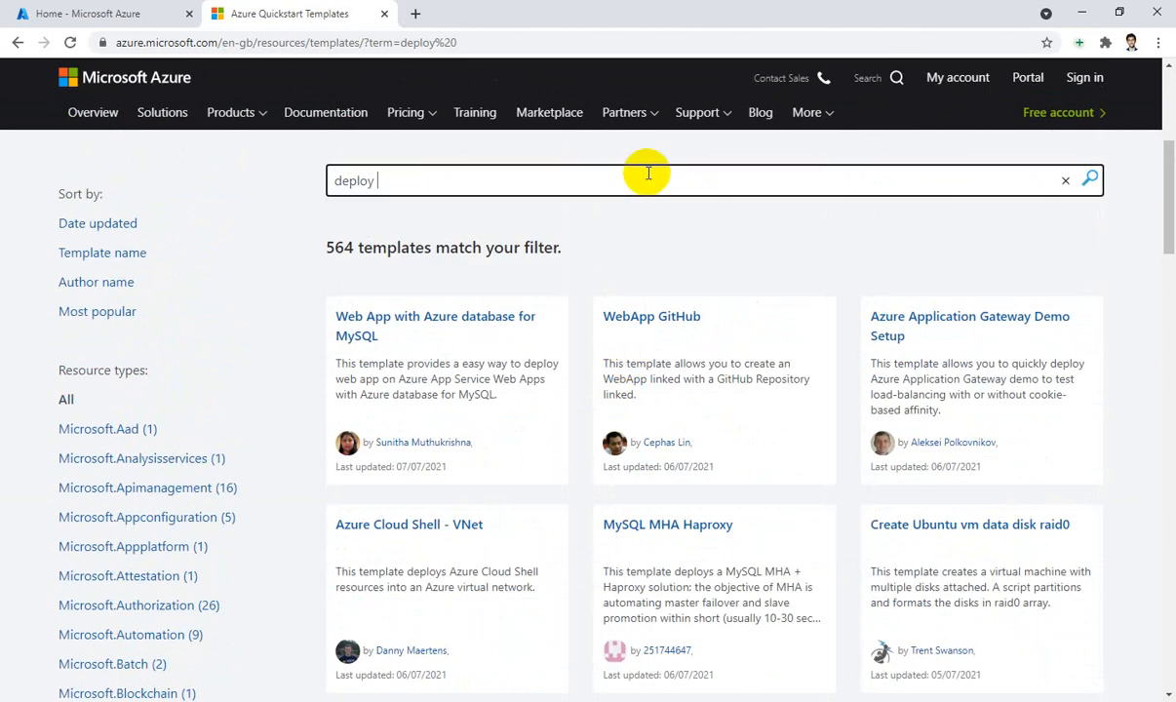
{"action": "type", "text": "a simple w"}
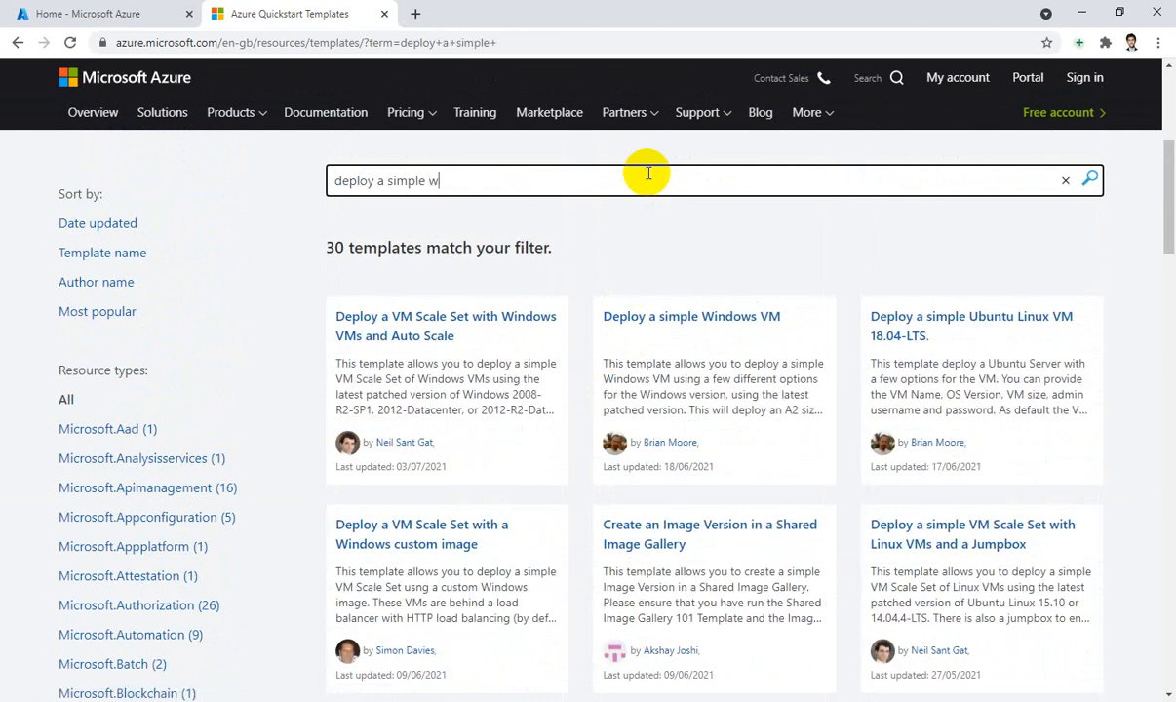
{"action": "type", "text": "indows "}
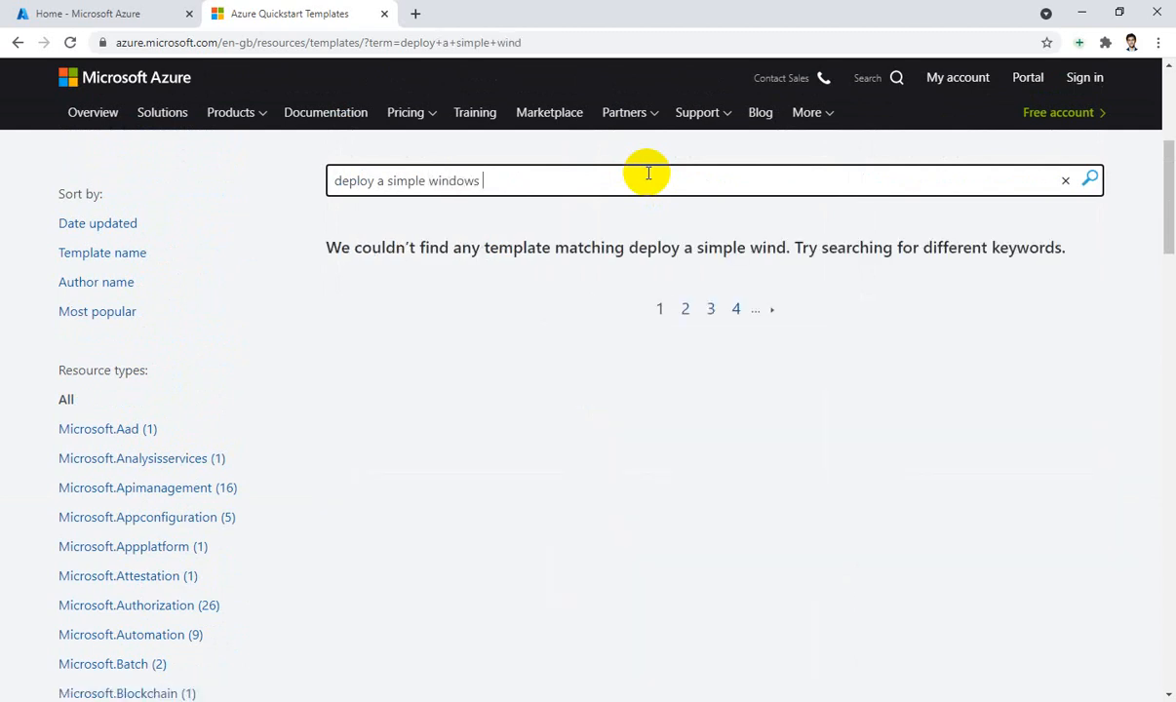
{"action": "type", "text": "vm"}
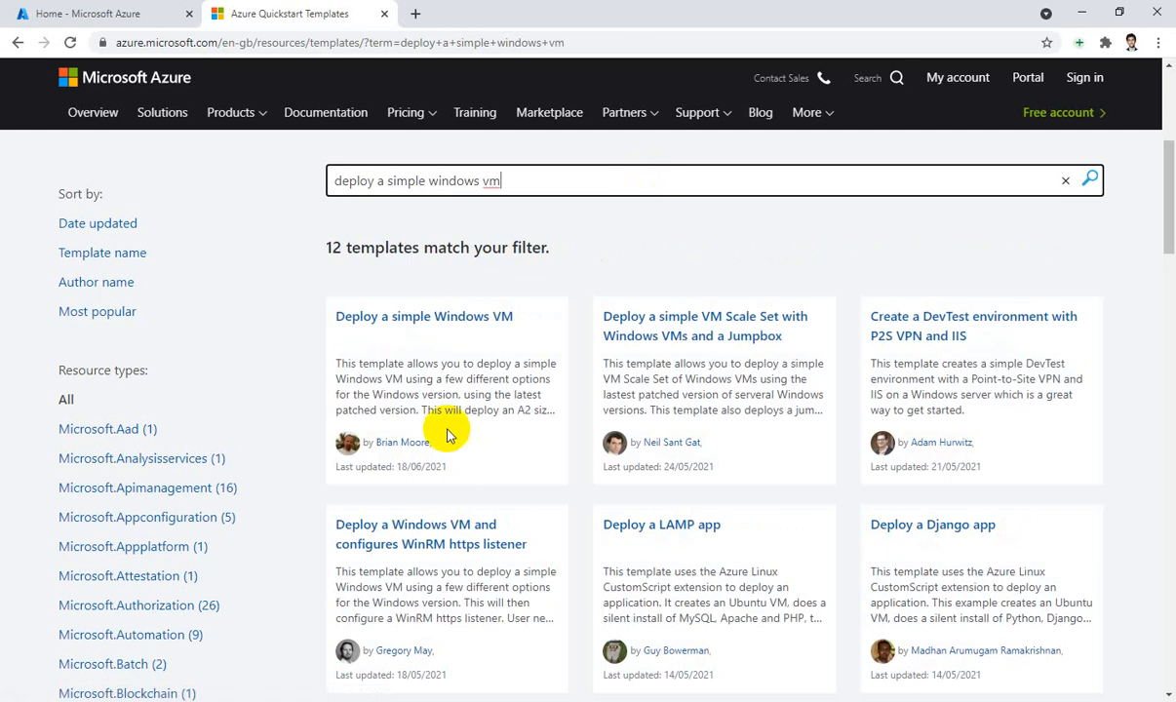
{"action": "left_click", "coordinate": [422, 325]}
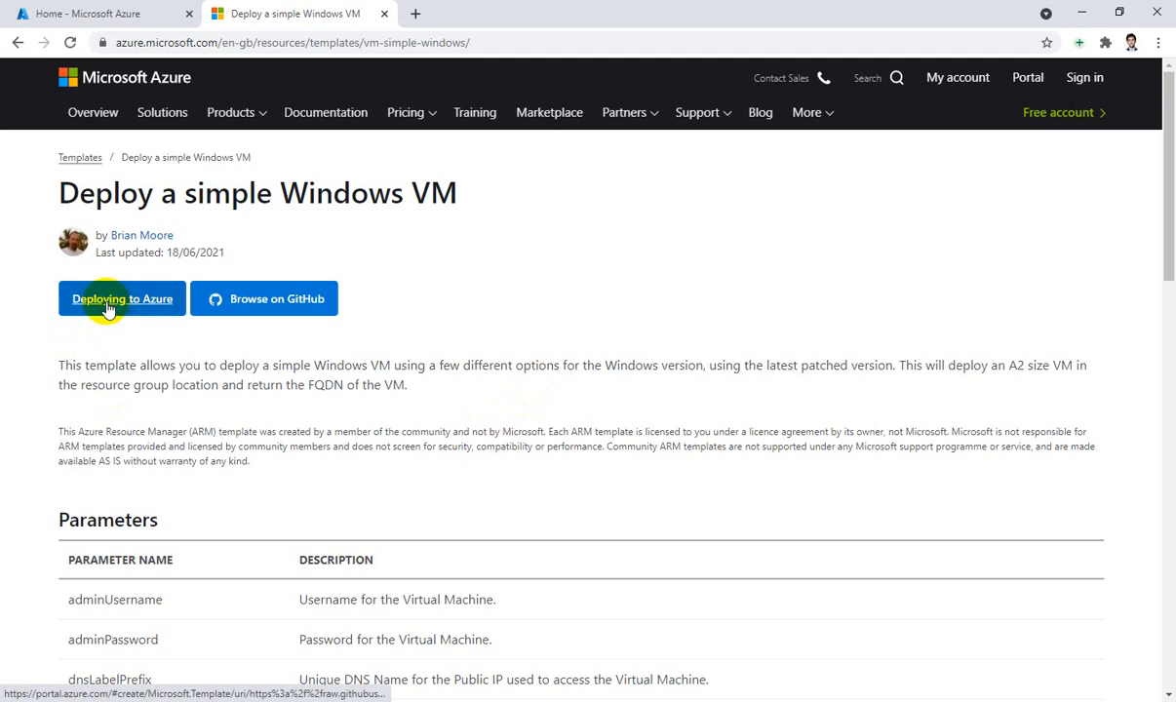
- Start deploying the simple Windows VM template to Azure so its custom deployment form opens
{"action": "left_click", "coordinate": [106, 304]}
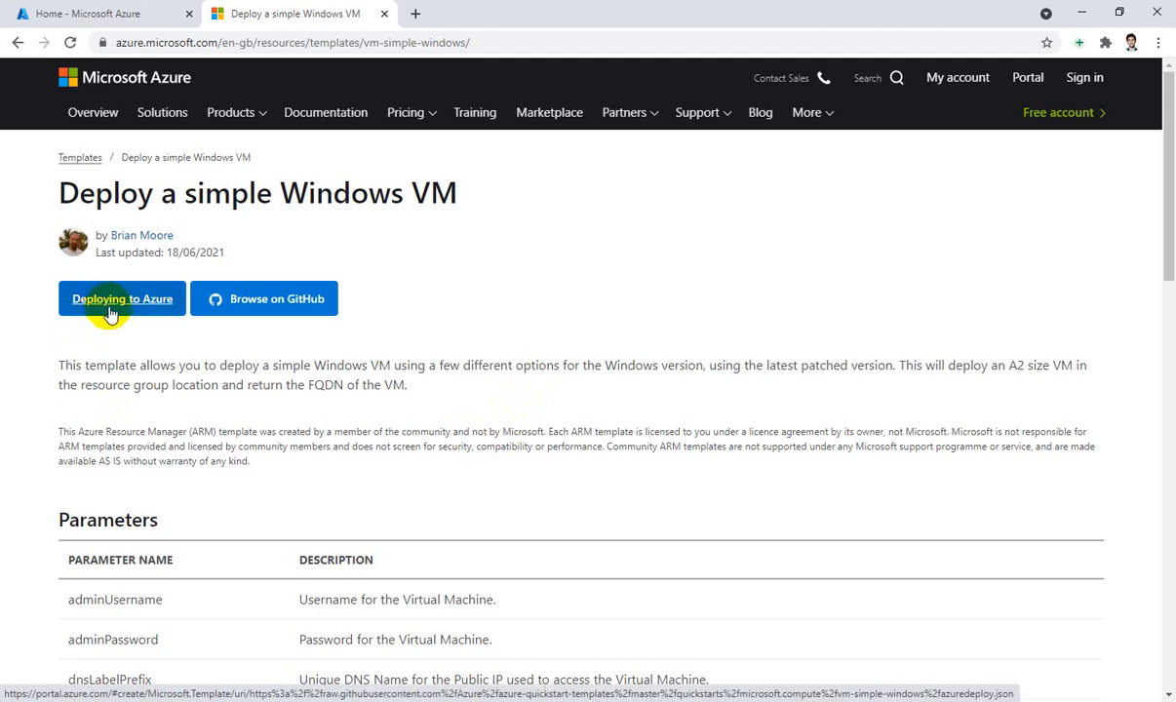
{"action": "left_click", "coordinate": [101, 9]}
{"action": "left_click", "coordinate": [197, 12]}
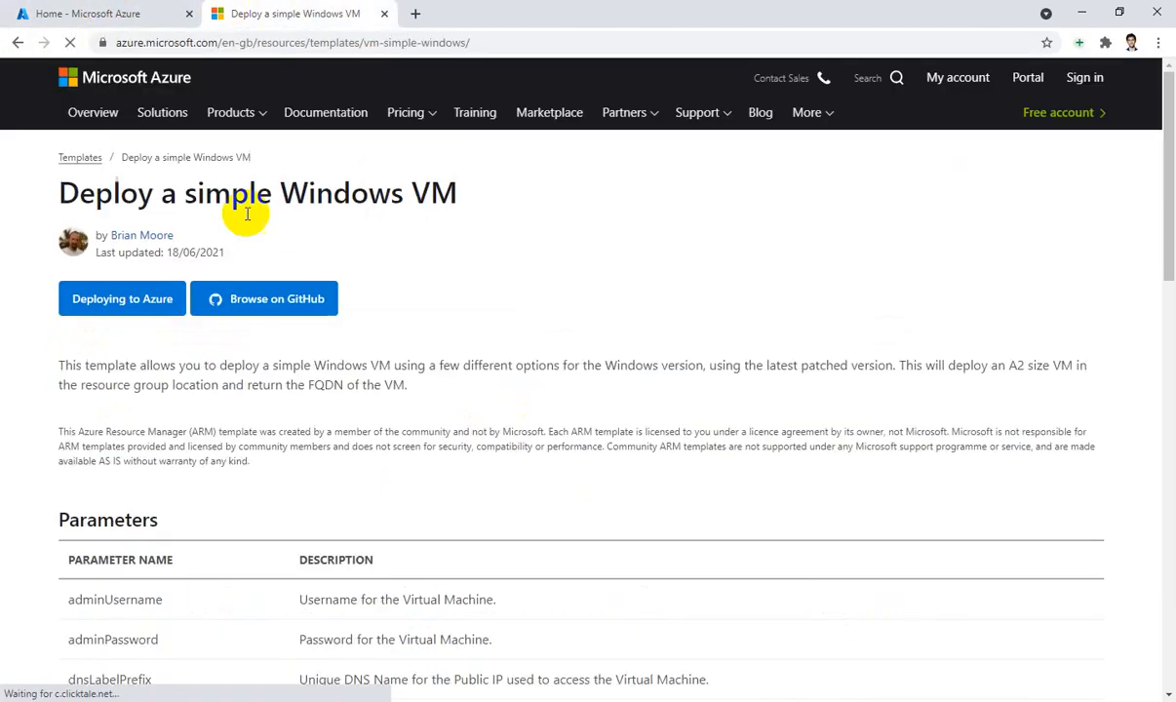
{"action": "left_click", "coordinate": [123, 300]}
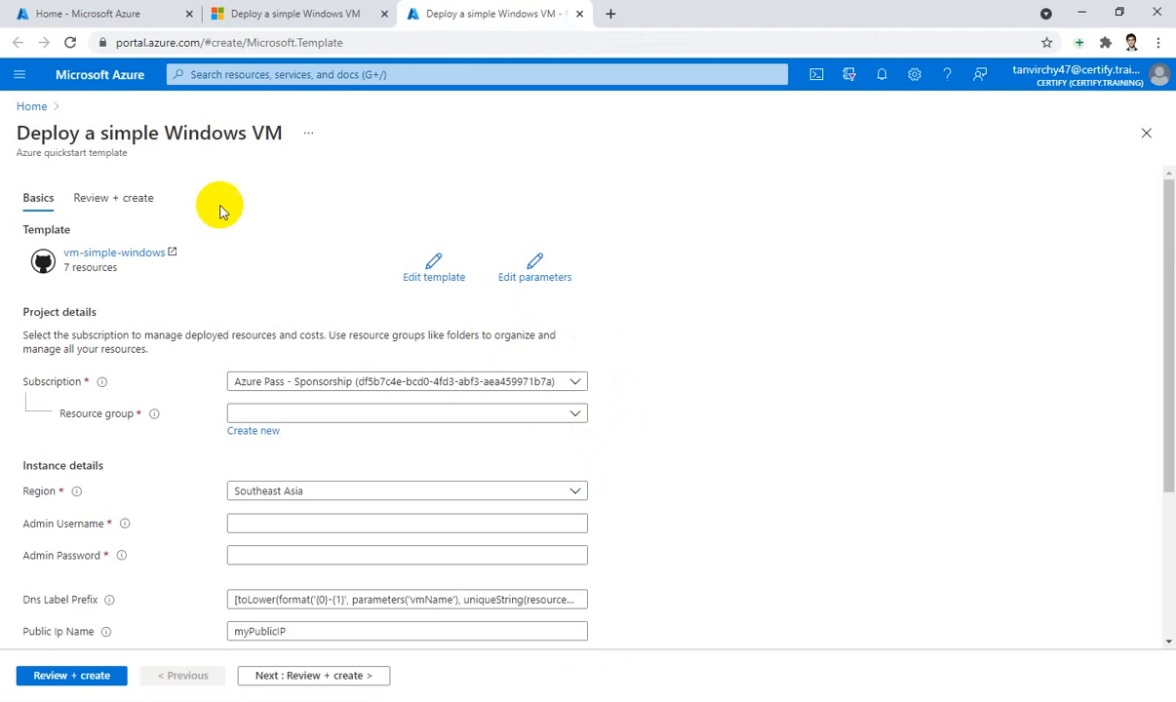
- Open the deployment template for editing, expand its parameters and go to the publicIpSku definition
{"action": "left_click", "coordinate": [426, 280]}
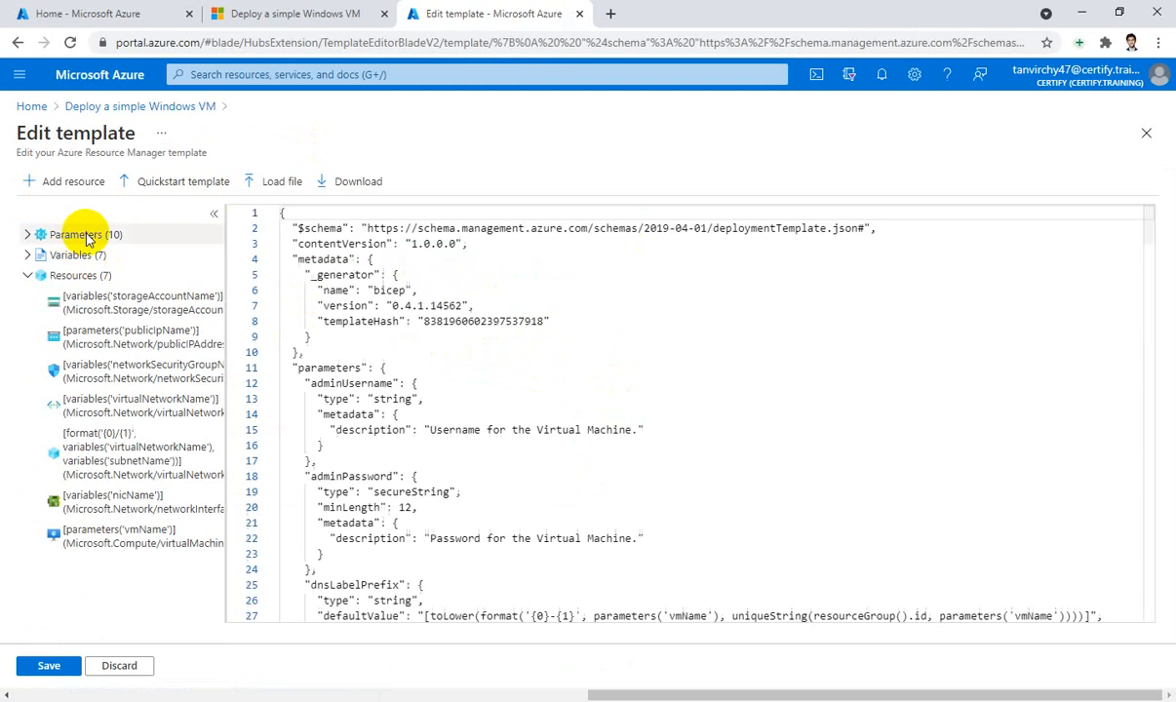
{"action": "left_click", "coordinate": [28, 236]}
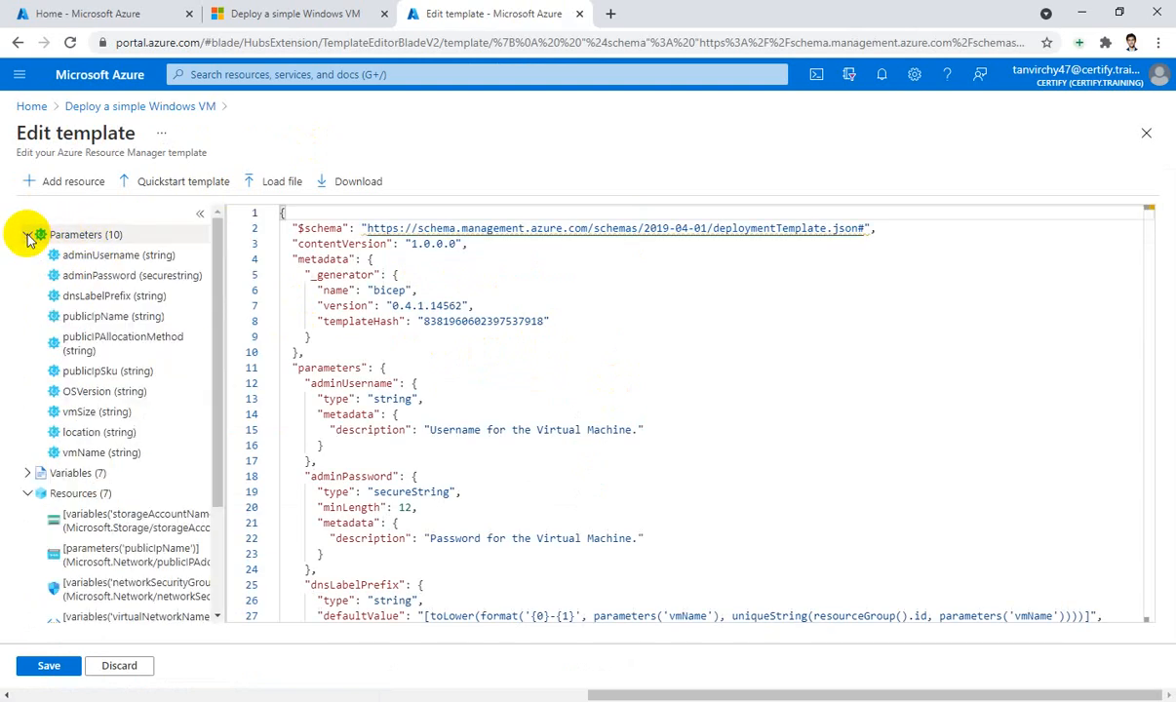
{"action": "left_click", "coordinate": [98, 379]}
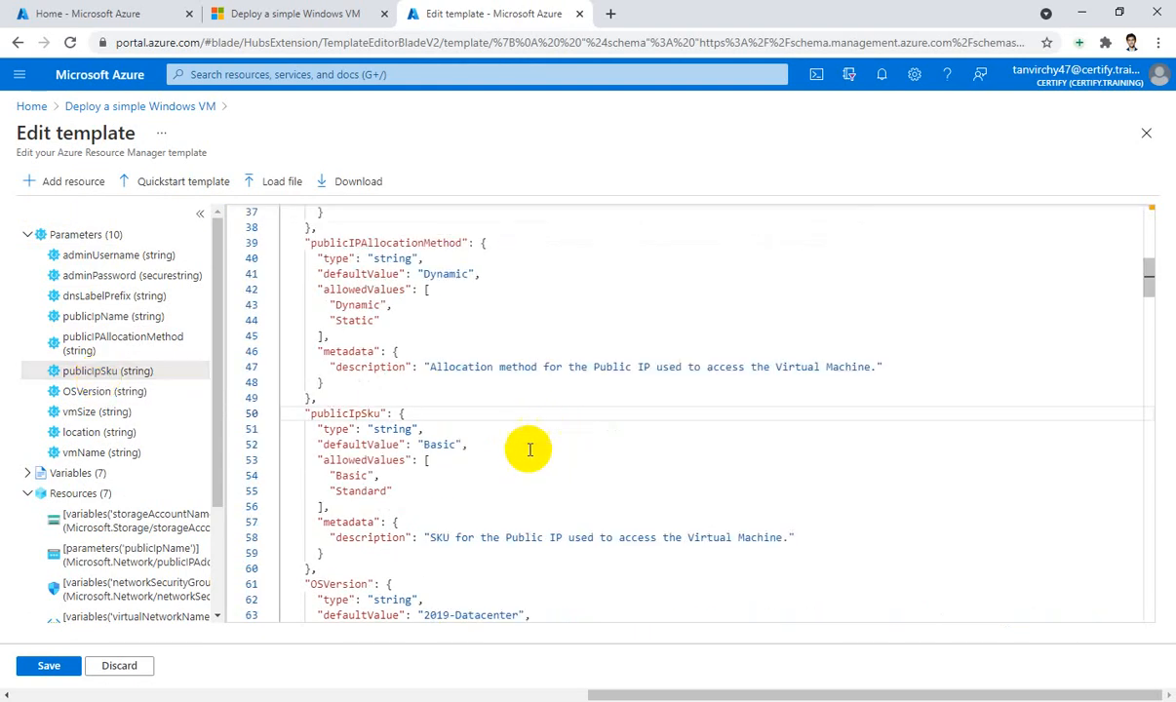
- Set the default value of the vmName parameter in the template code to myVMtemplate
{"action": "scroll", "coordinate": [521, 452], "scroll_direction": "down", "scroll_amount": 9}
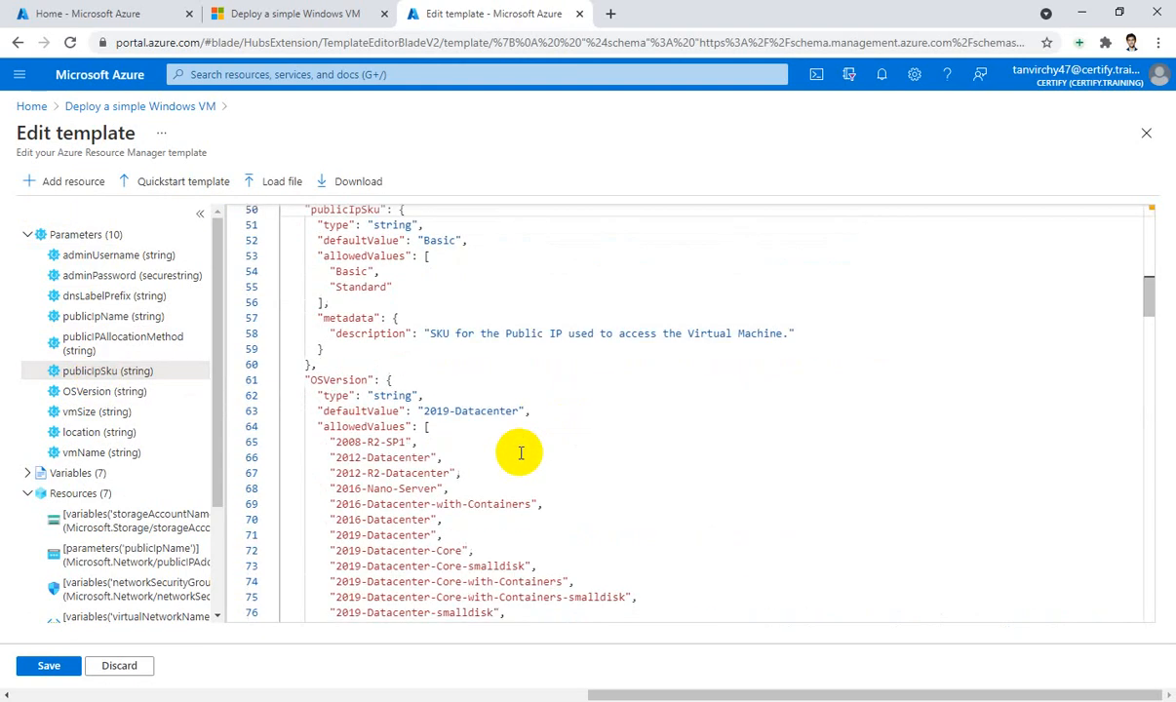
{"action": "scroll", "coordinate": [521, 452], "scroll_direction": "down", "scroll_amount": 5}
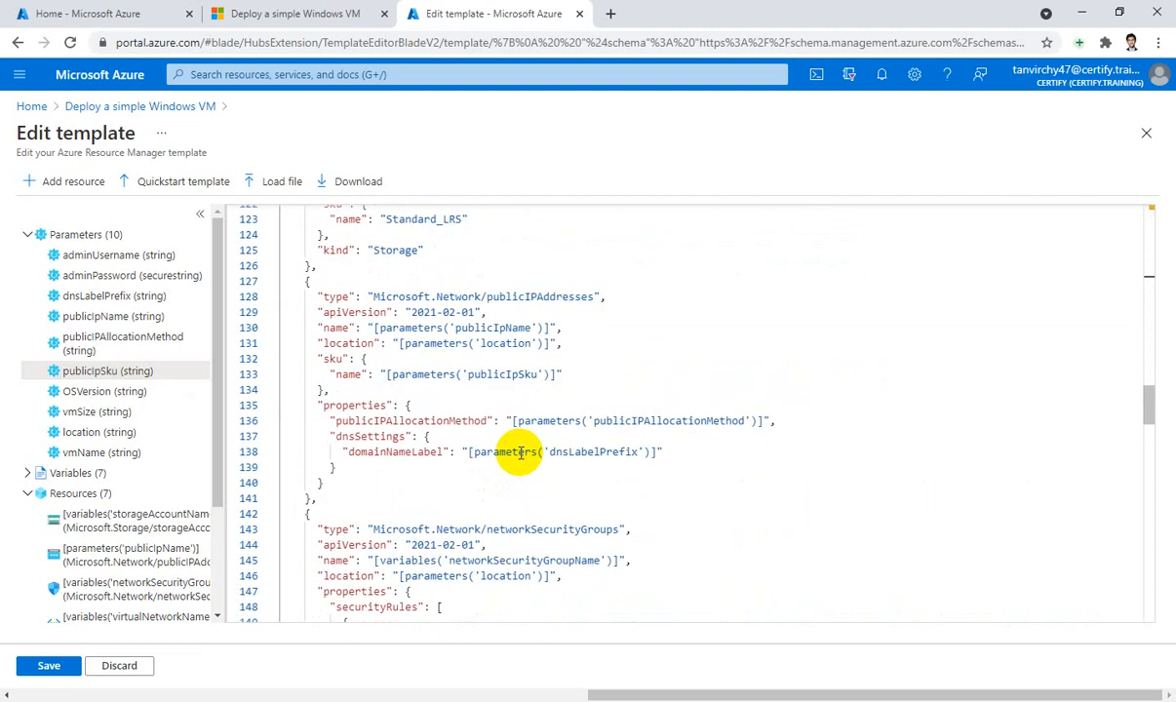
{"action": "scroll", "coordinate": [520, 452], "scroll_direction": "up", "scroll_amount": 1}
{"action": "scroll", "coordinate": [521, 453], "scroll_direction": "up", "scroll_amount": 1}
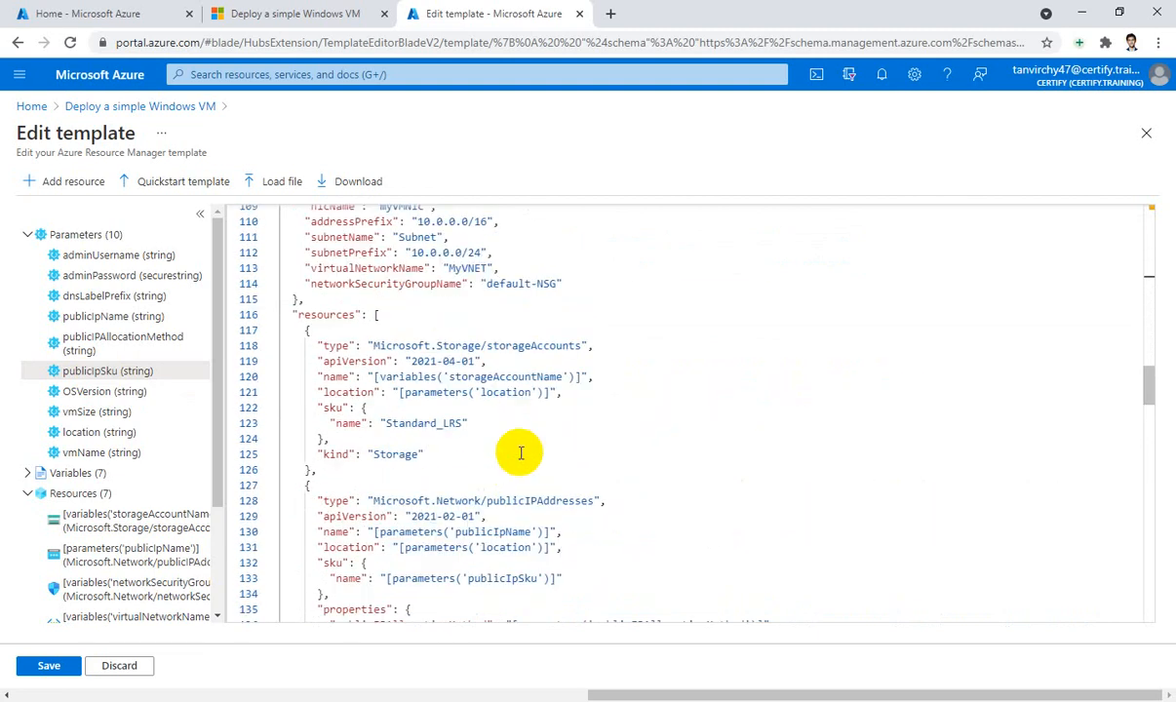
{"action": "scroll", "coordinate": [521, 452], "scroll_direction": "up", "scroll_amount": 2}
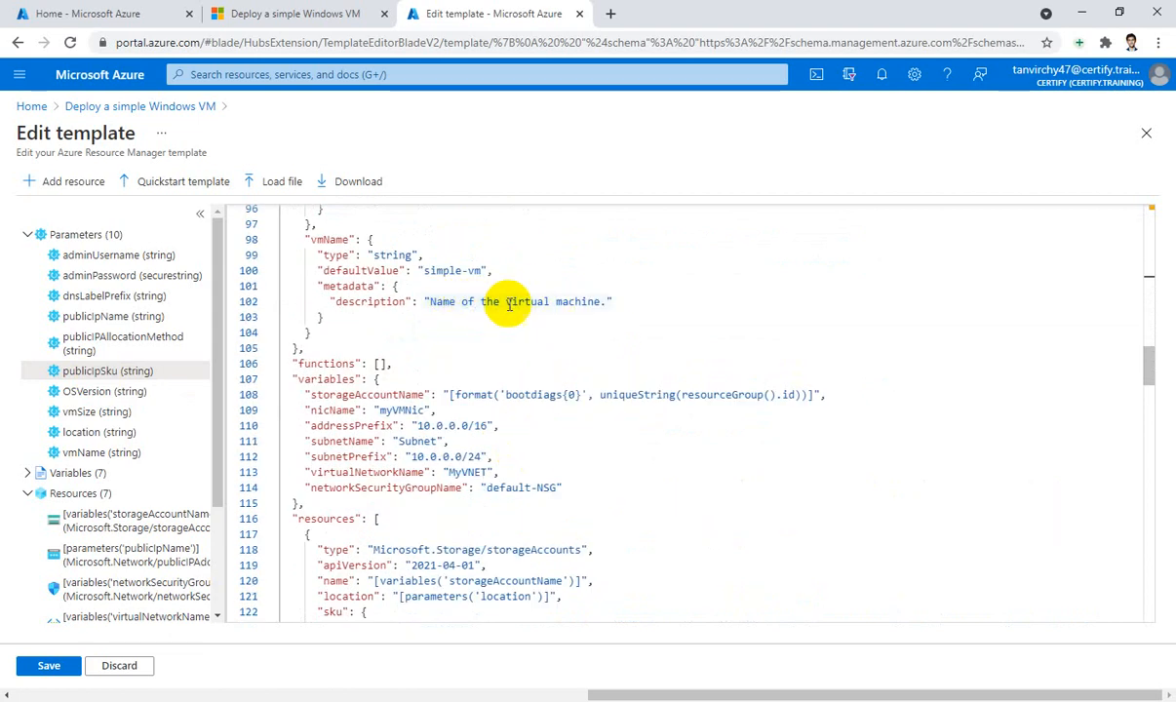
{"action": "left_click", "coordinate": [422, 272]}
{"action": "left_click_drag", "start_coordinate": [422, 272], "coordinate": [481, 271]}
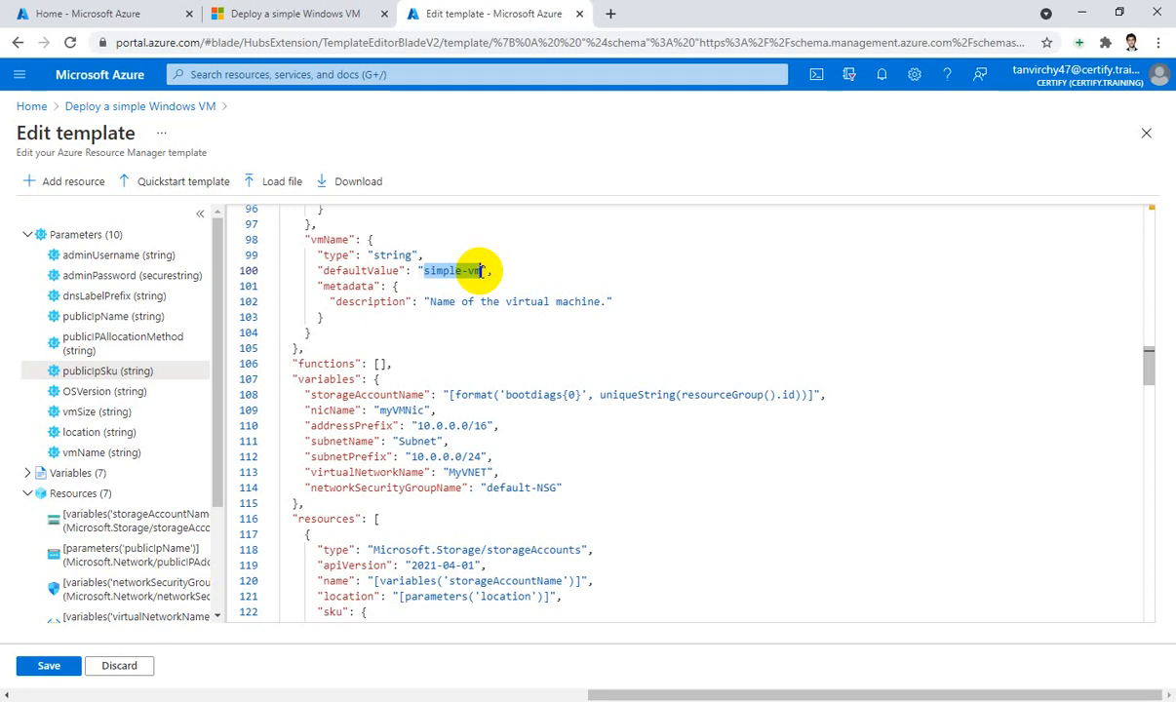
{"action": "type", "text": "myV"}
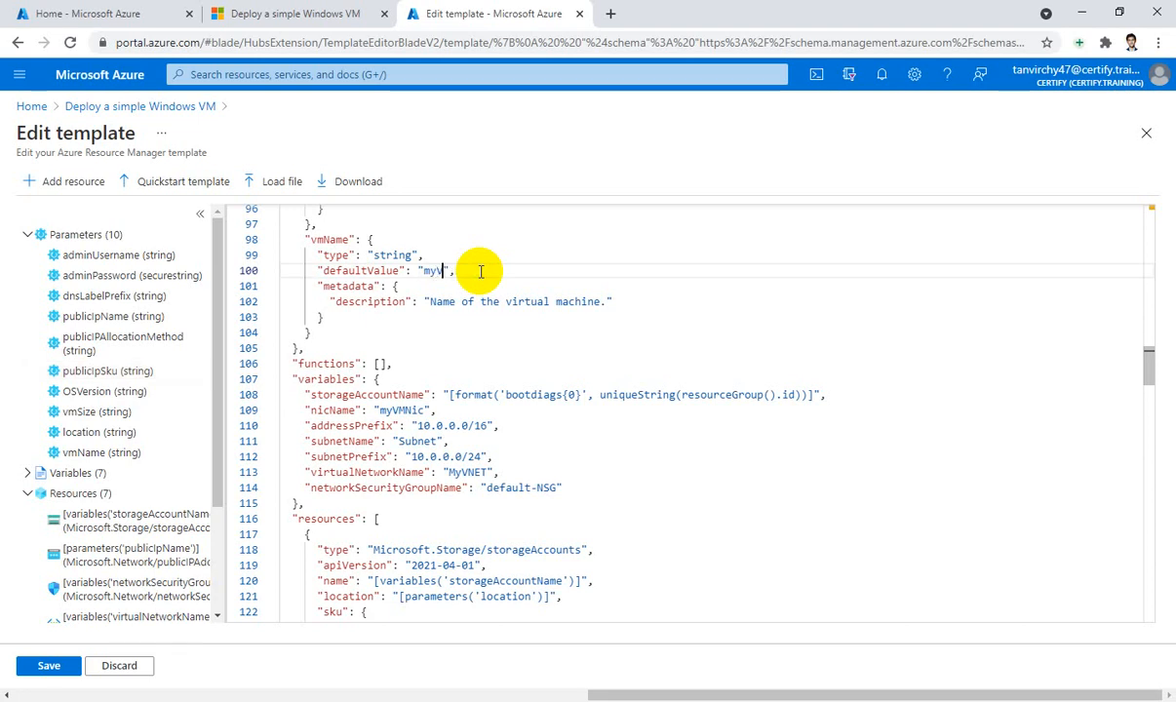
{"action": "type", "text": "Mtemplate"}
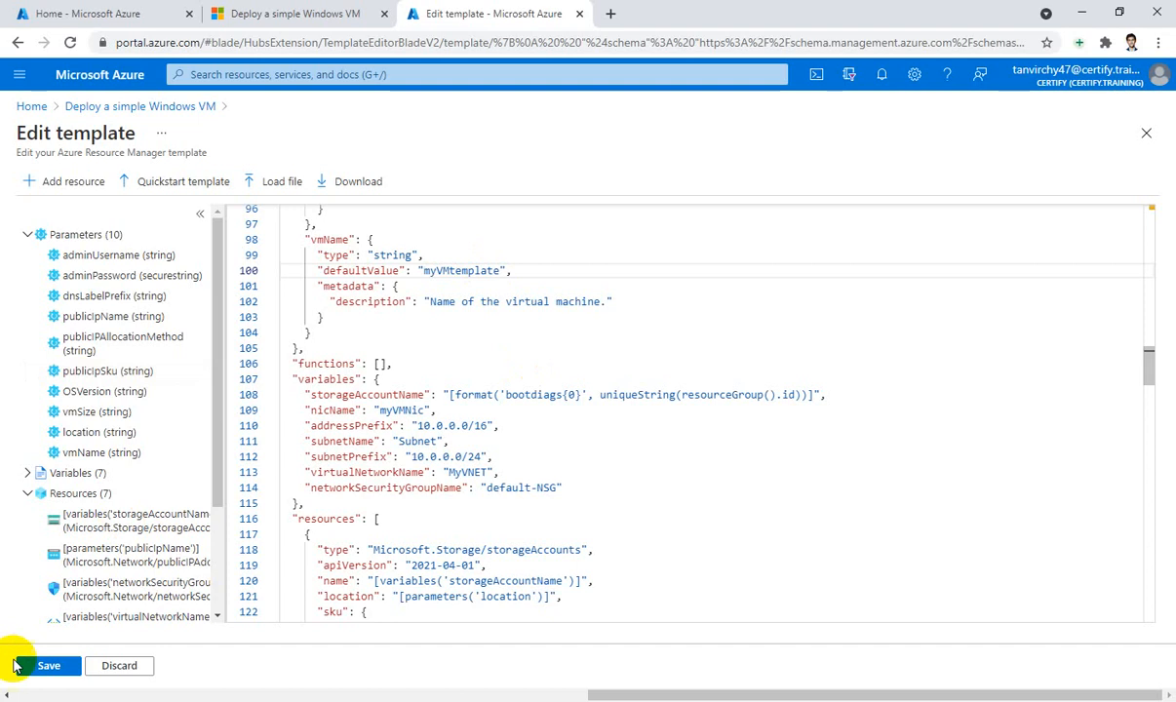
- Save the edited template and check the Vm Name value in the custom deployment form
{"action": "left_click", "coordinate": [46, 666]}
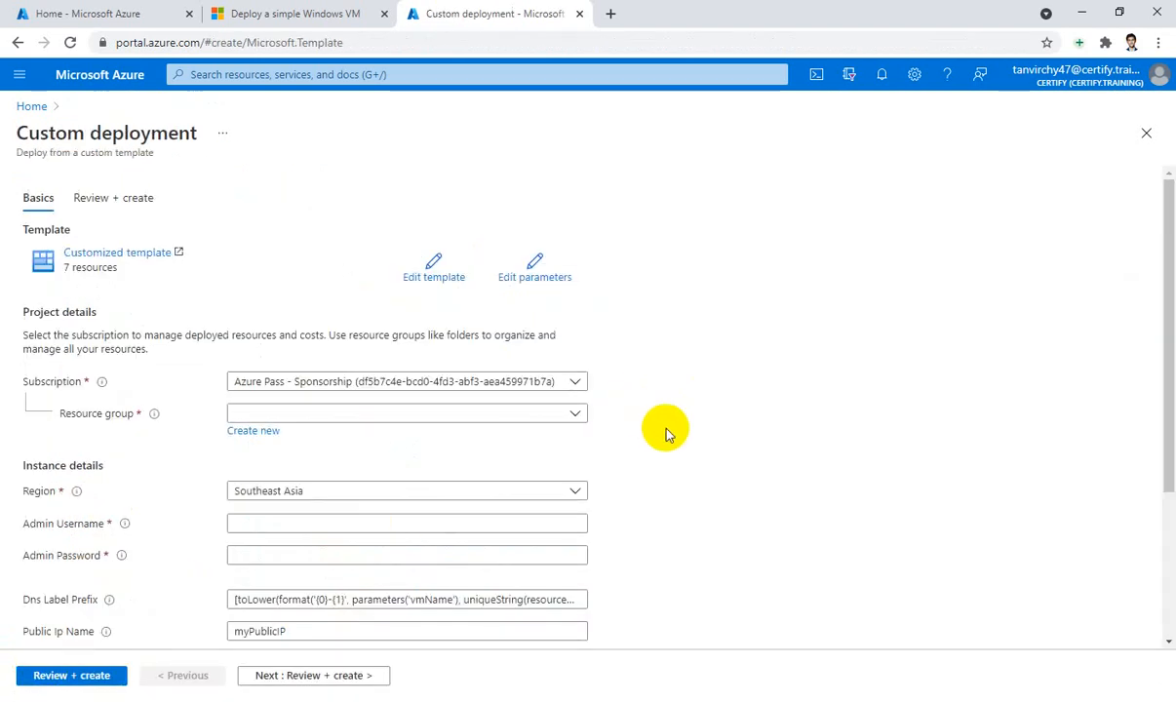
{"action": "scroll", "coordinate": [668, 429], "scroll_direction": "down", "scroll_amount": 3}
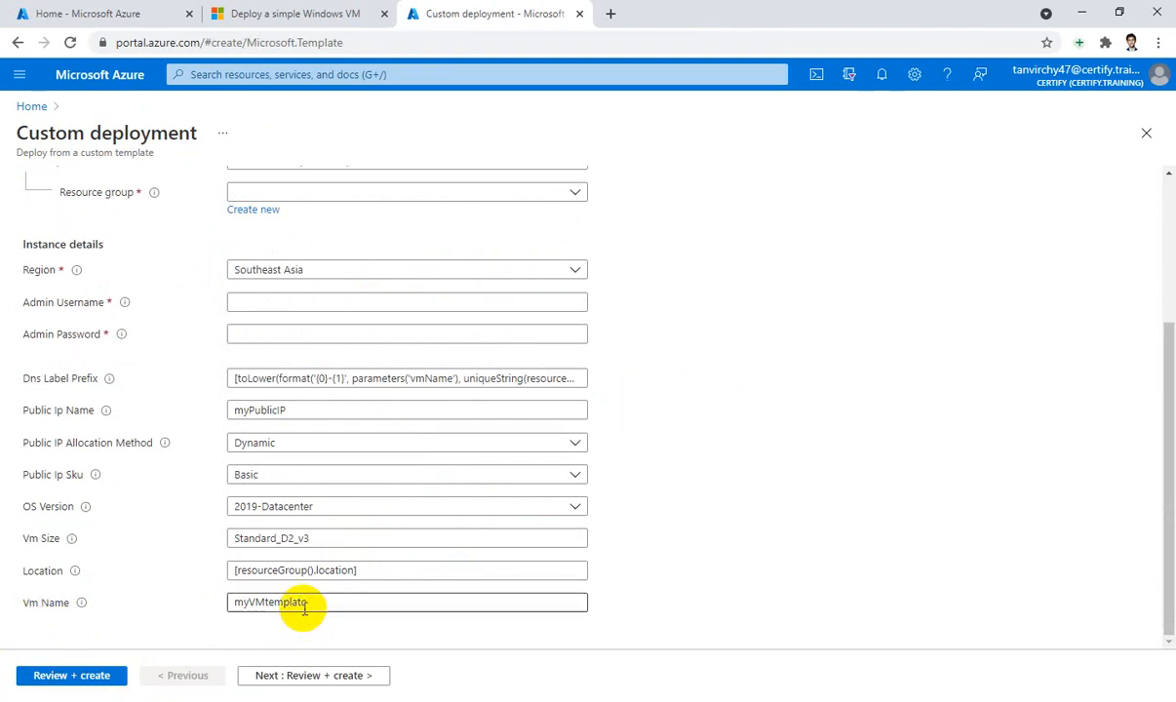
{"action": "scroll", "coordinate": [676, 488], "scroll_direction": "up", "scroll_amount": 5}
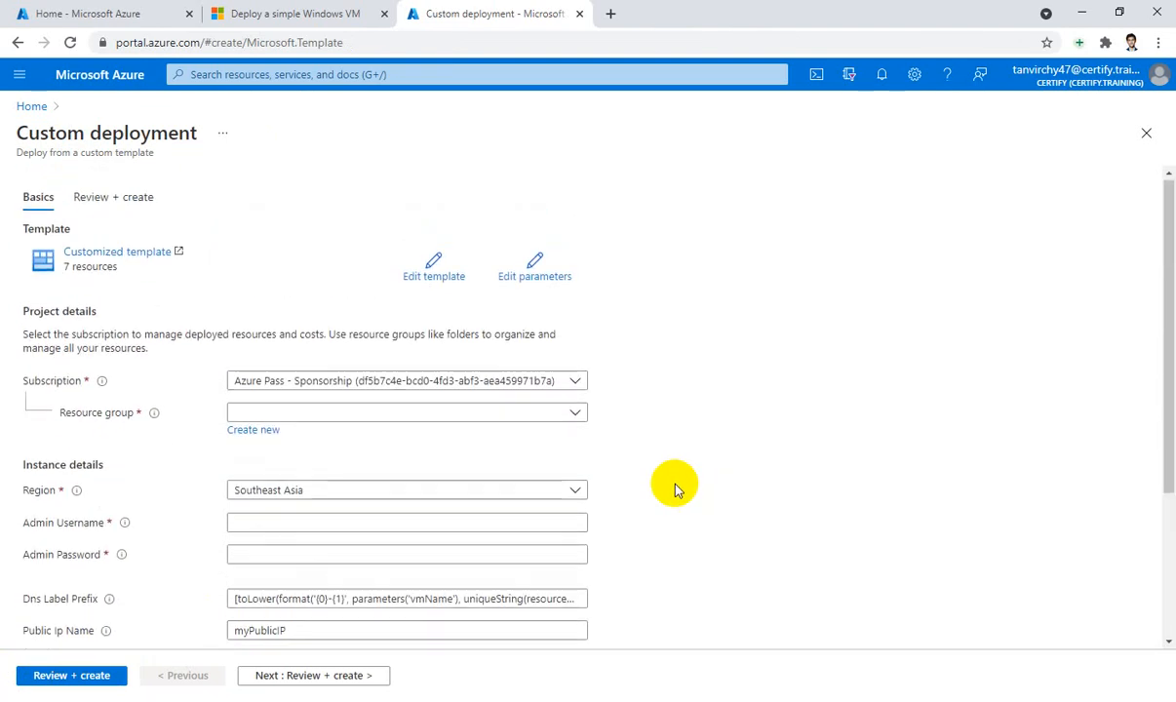
- Create a new resource group named testvm for the deployment
{"action": "scroll", "coordinate": [308, 334], "scroll_direction": "down", "scroll_amount": 1}
{"action": "left_click", "coordinate": [256, 350]}
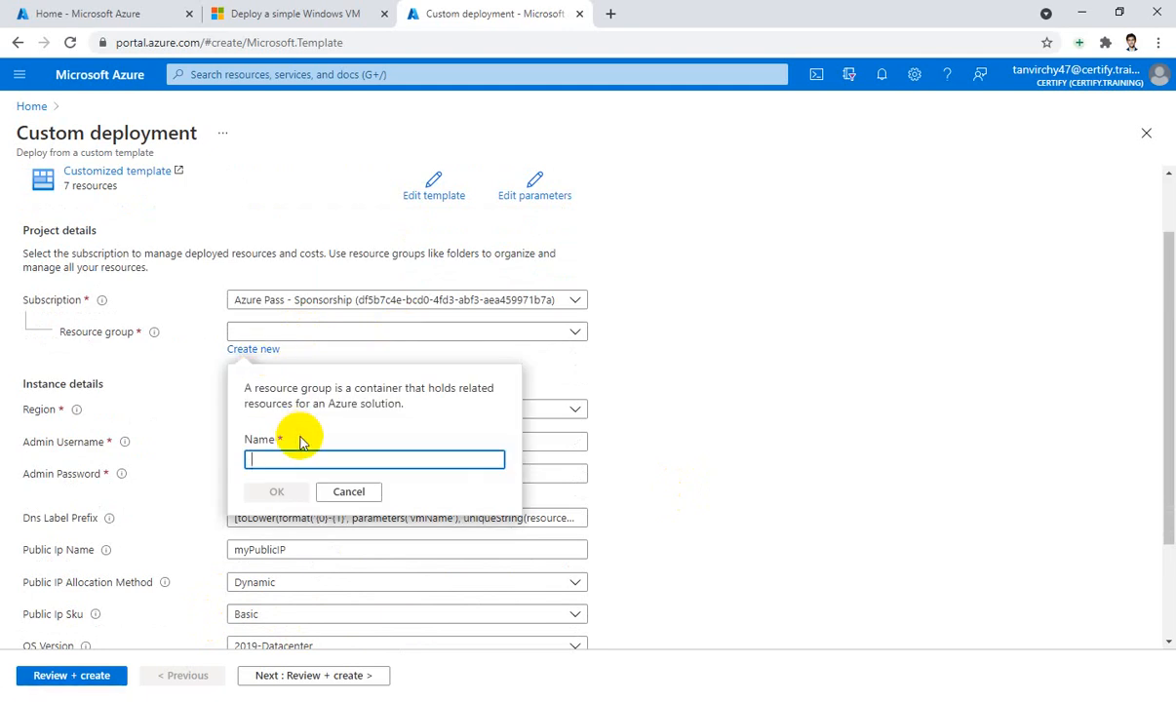
{"action": "type", "text": "testvm"}
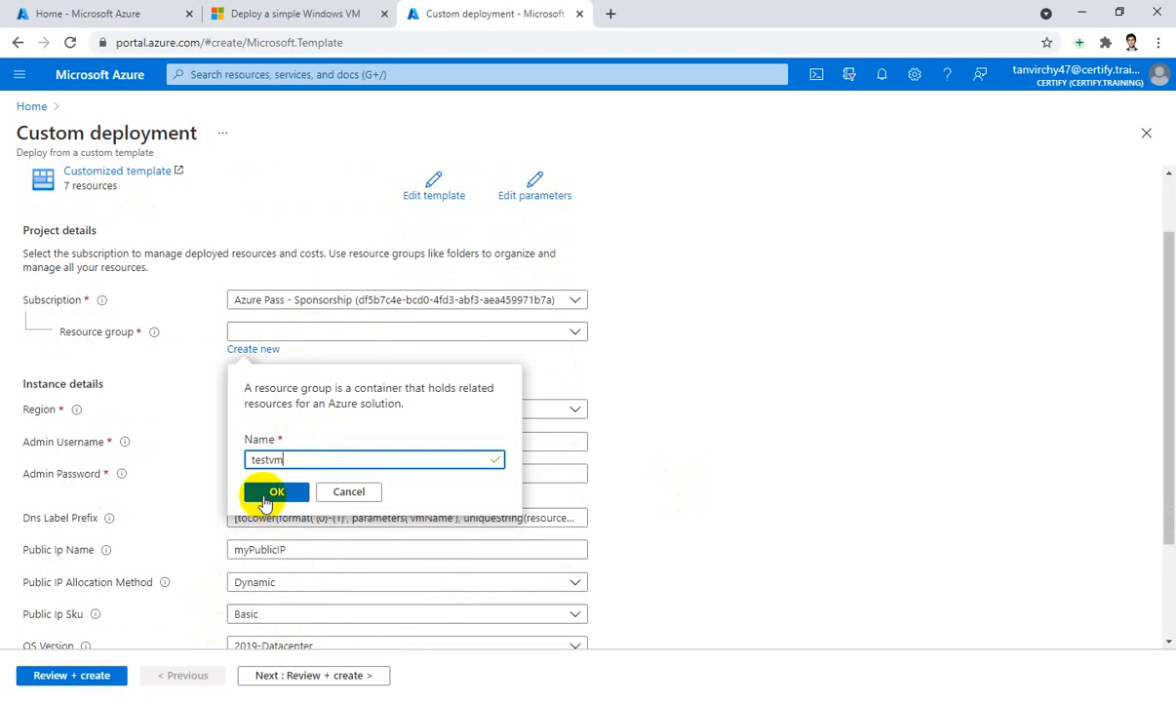
{"action": "left_click", "coordinate": [265, 497]}
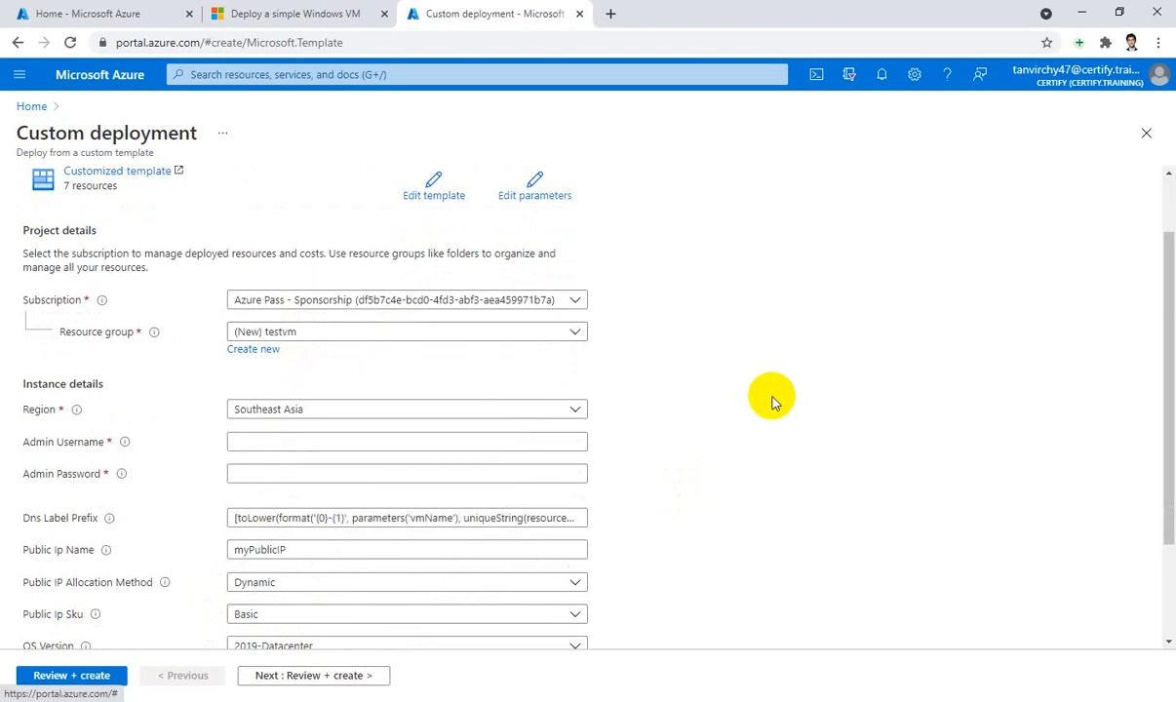
- Set the admin username to azuser and enter the admin password for the virtual machine
{"action": "scroll", "coordinate": [772, 402], "scroll_direction": "down", "scroll_amount": 1}
{"action": "left_click", "coordinate": [501, 359]}
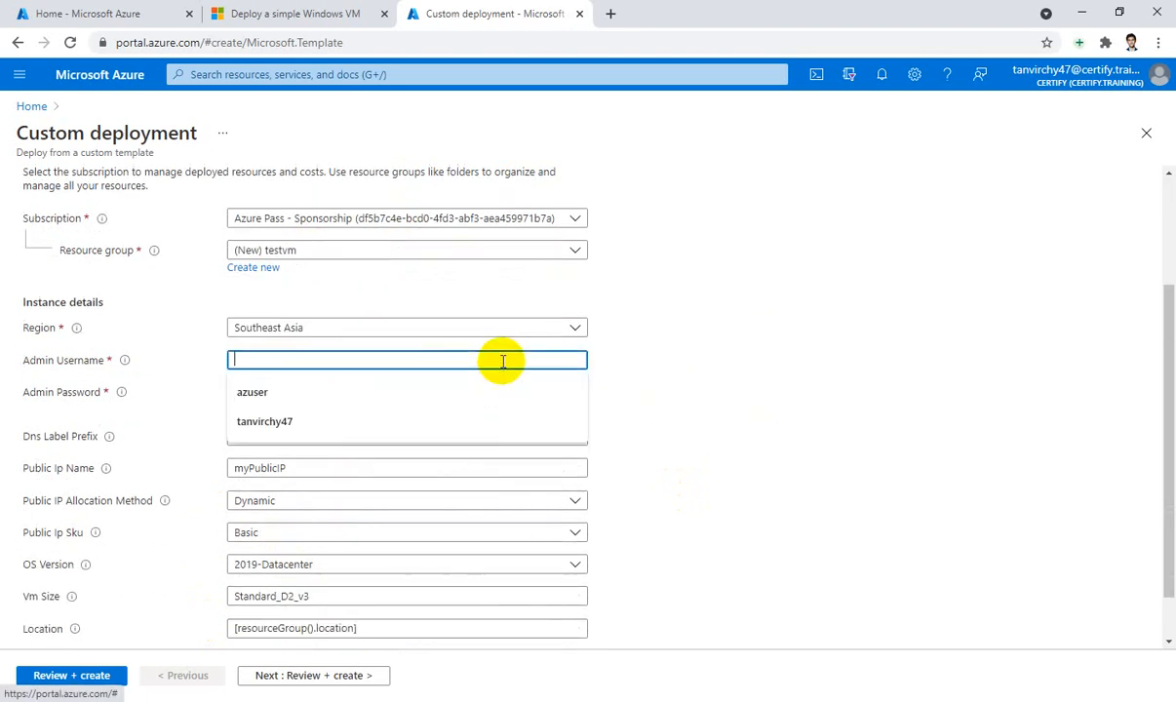
{"action": "left_click", "coordinate": [455, 394]}
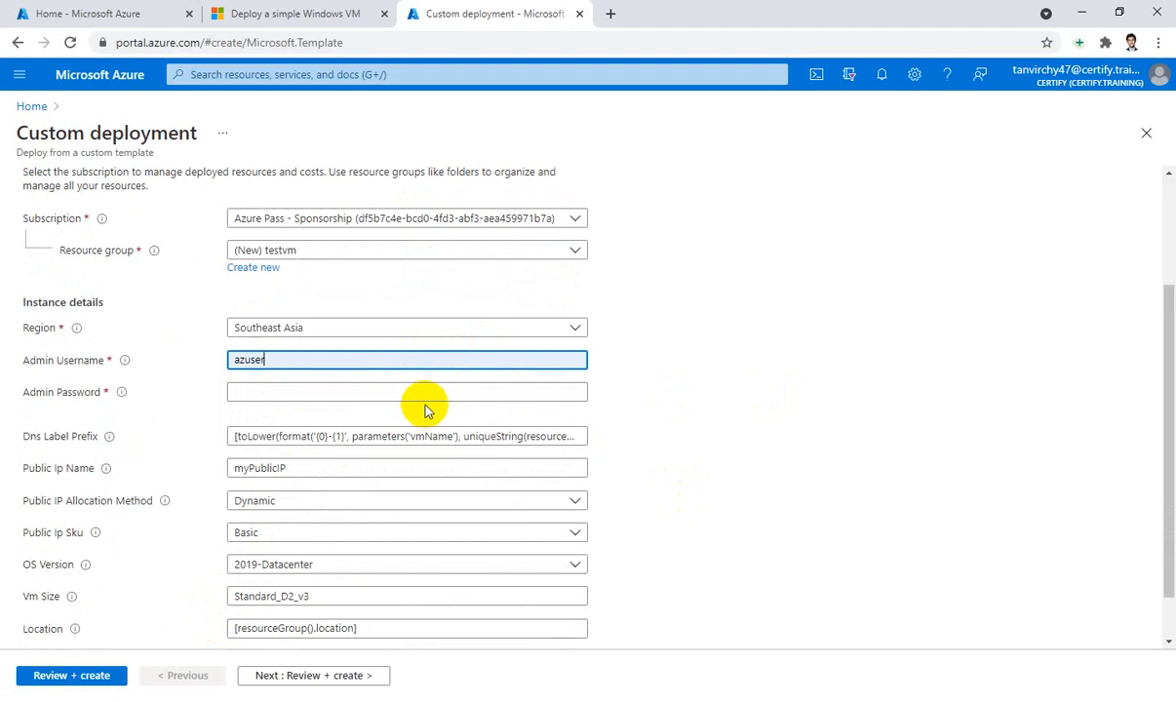
{"action": "left_click", "coordinate": [429, 396]}
{"action": "type", "text": "••"}
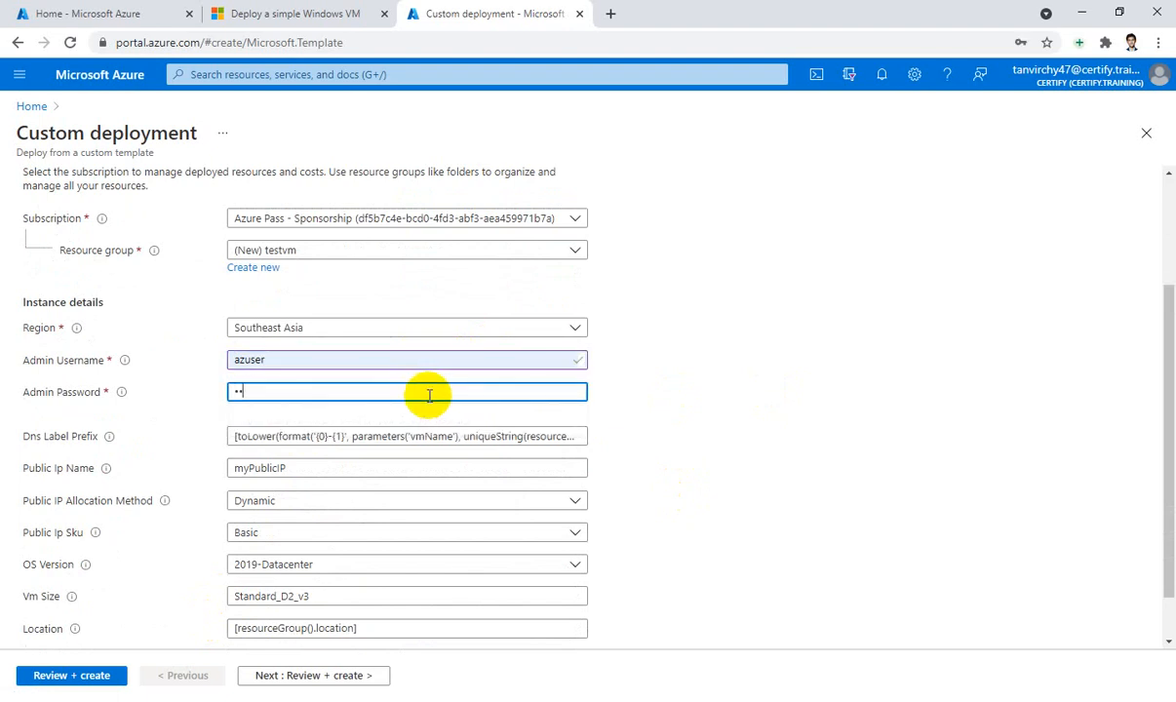
{"action": "type", "text": "•••••••••"}
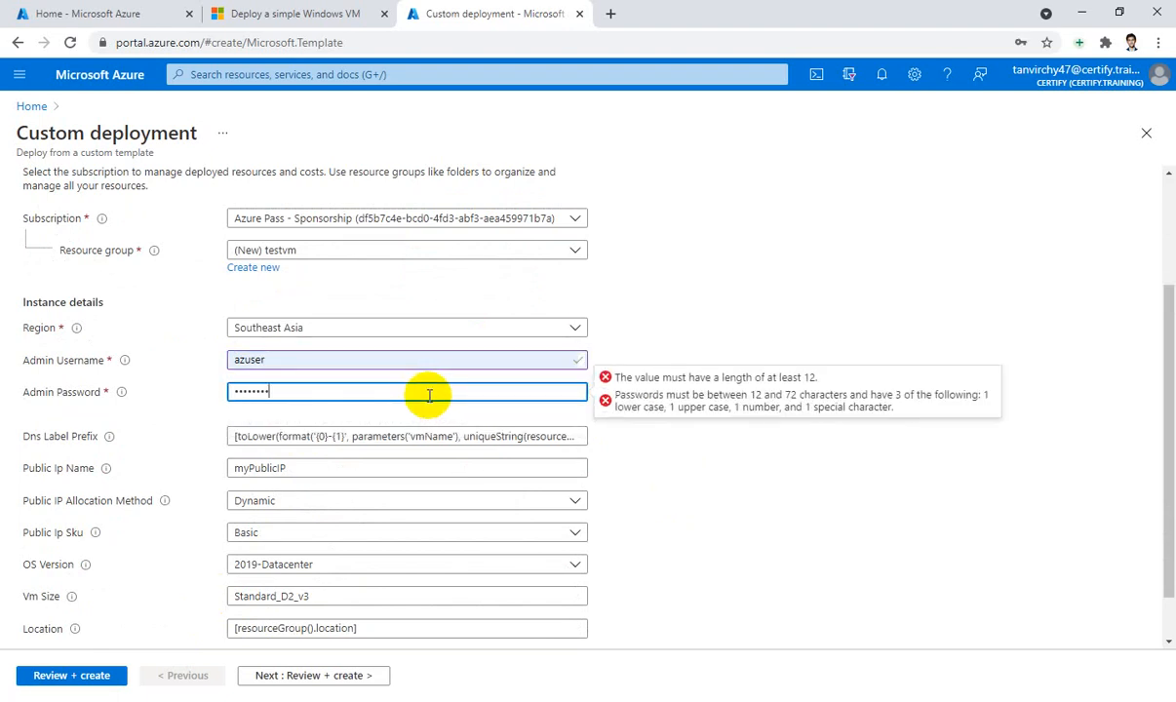
{"action": "type", "text": "•"}
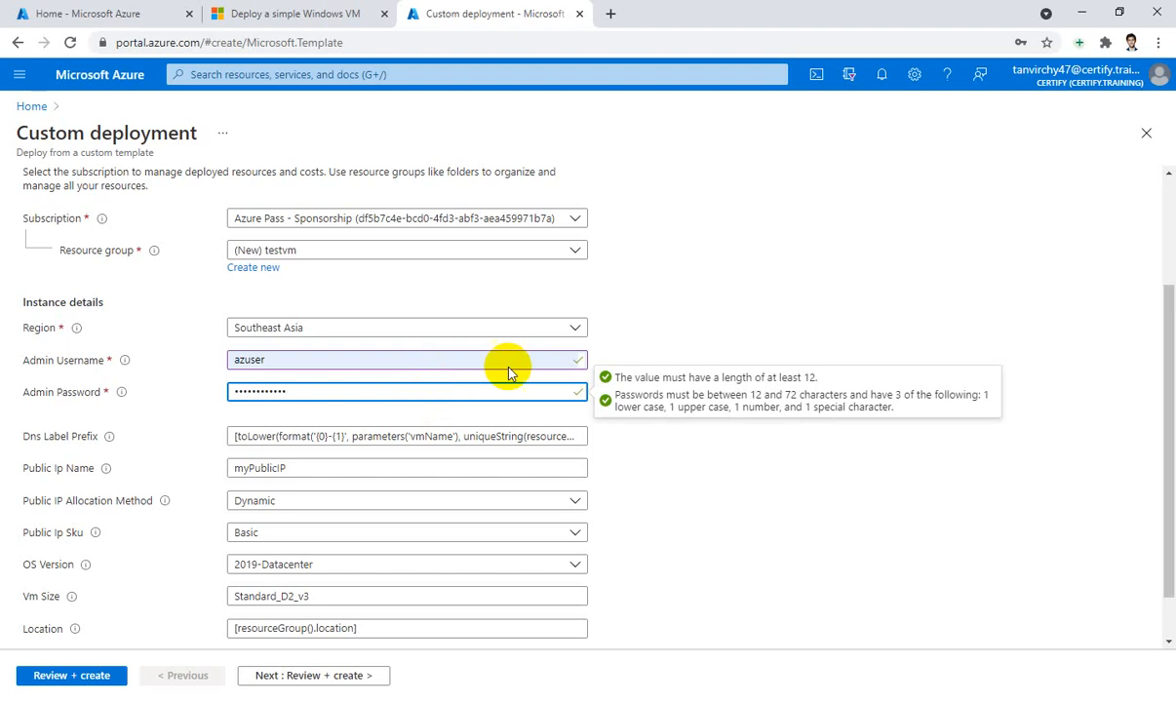
- Replace the default DNS label prefix expression with mytestVM
{"action": "triple_click", "coordinate": [520, 436]}
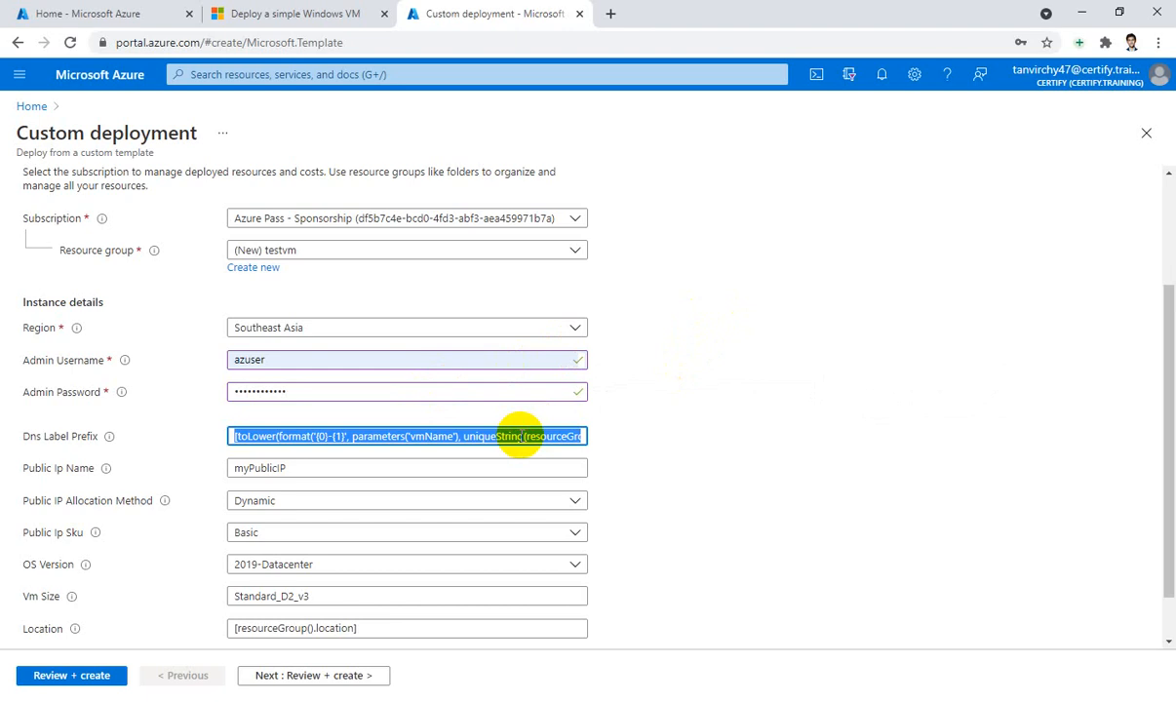
{"action": "type", "text": "my"}
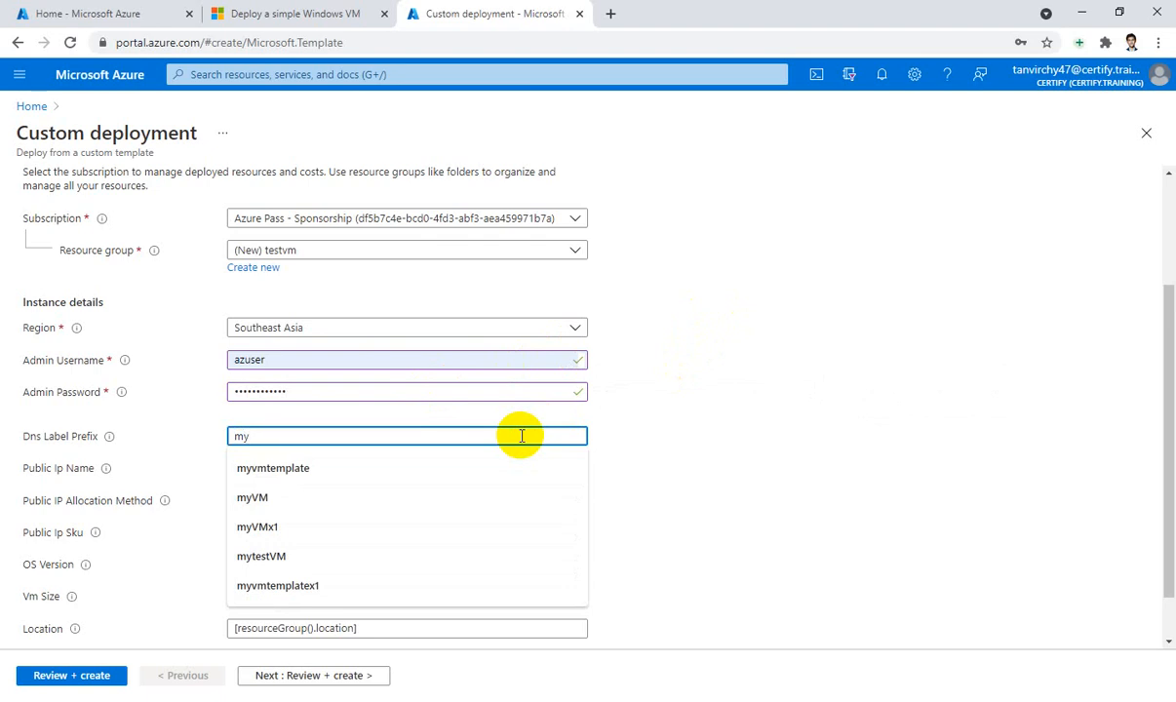
{"action": "key", "text": "Down"}
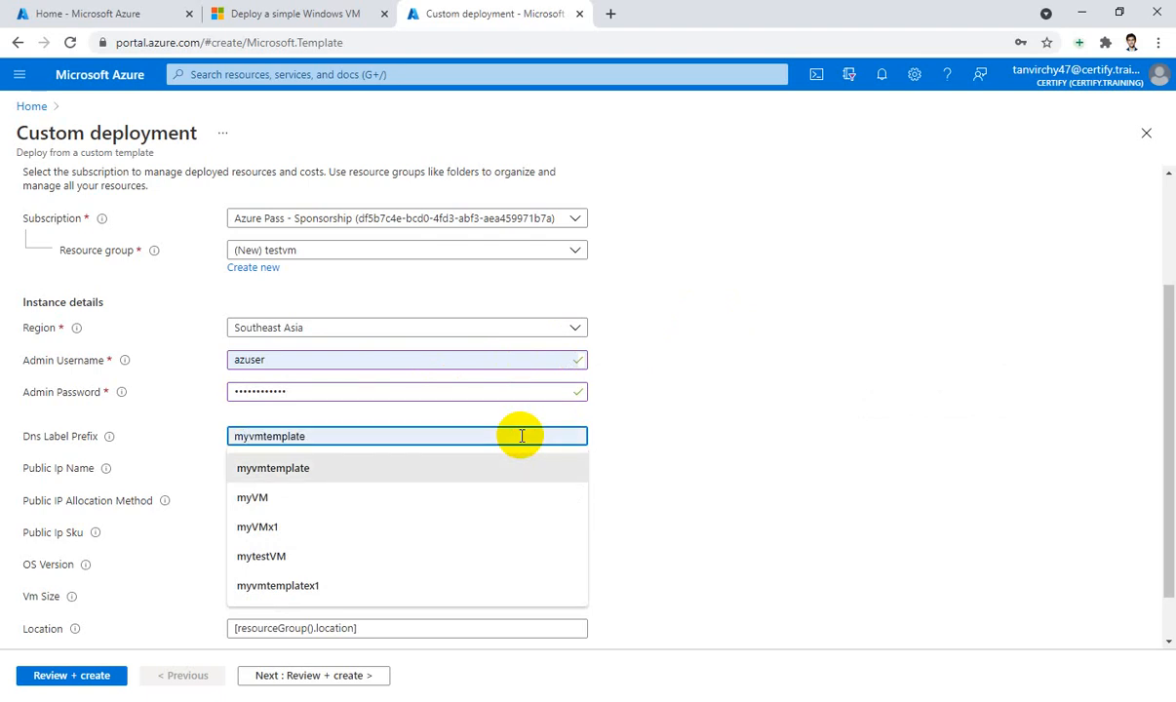
{"action": "key", "text": "Escape"}
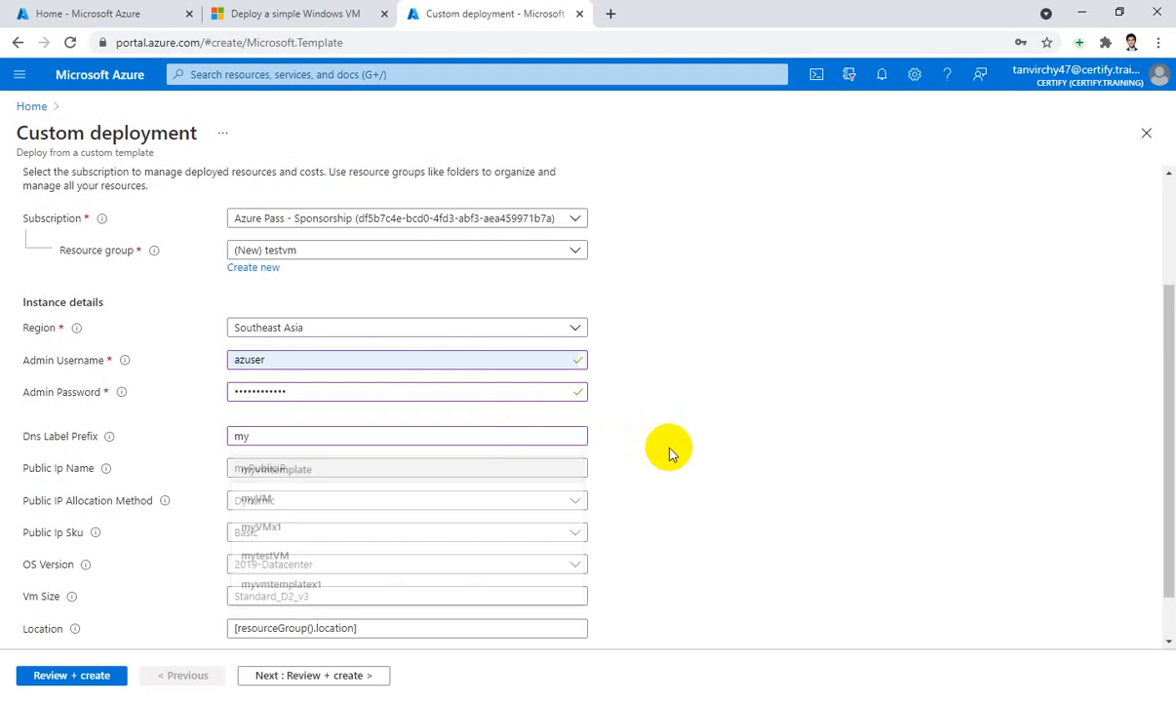
{"action": "left_click", "coordinate": [346, 437]}
{"action": "type", "text": "test"}
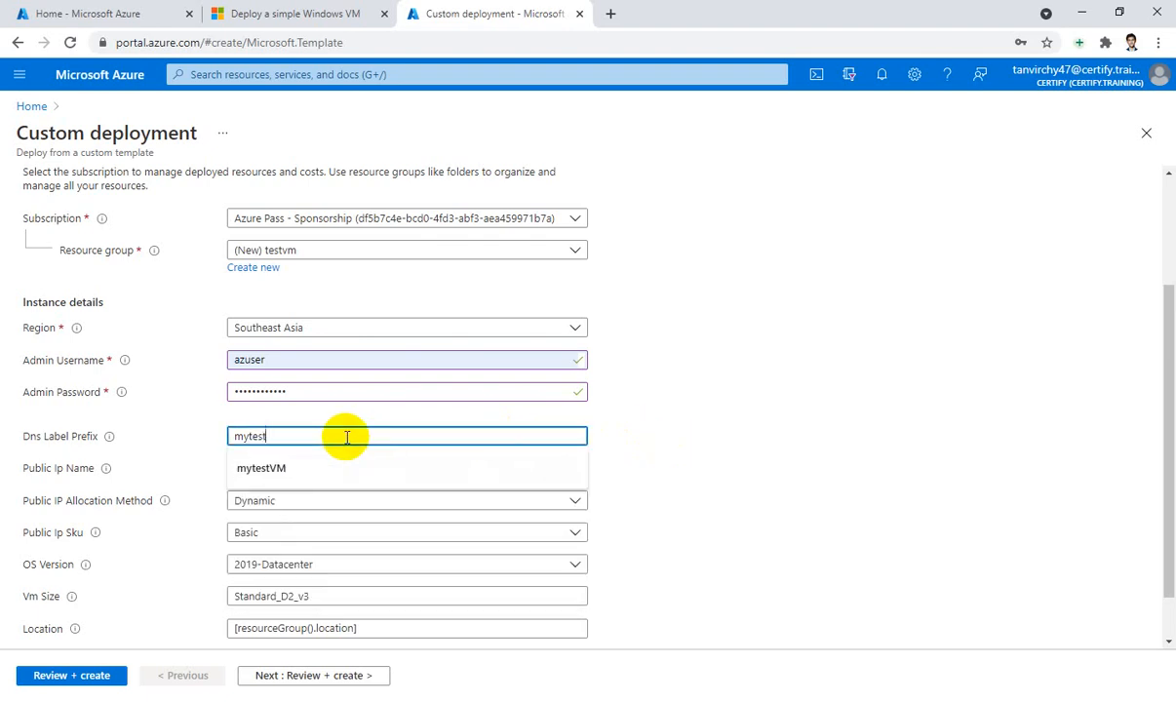
{"action": "left_click", "coordinate": [357, 473]}
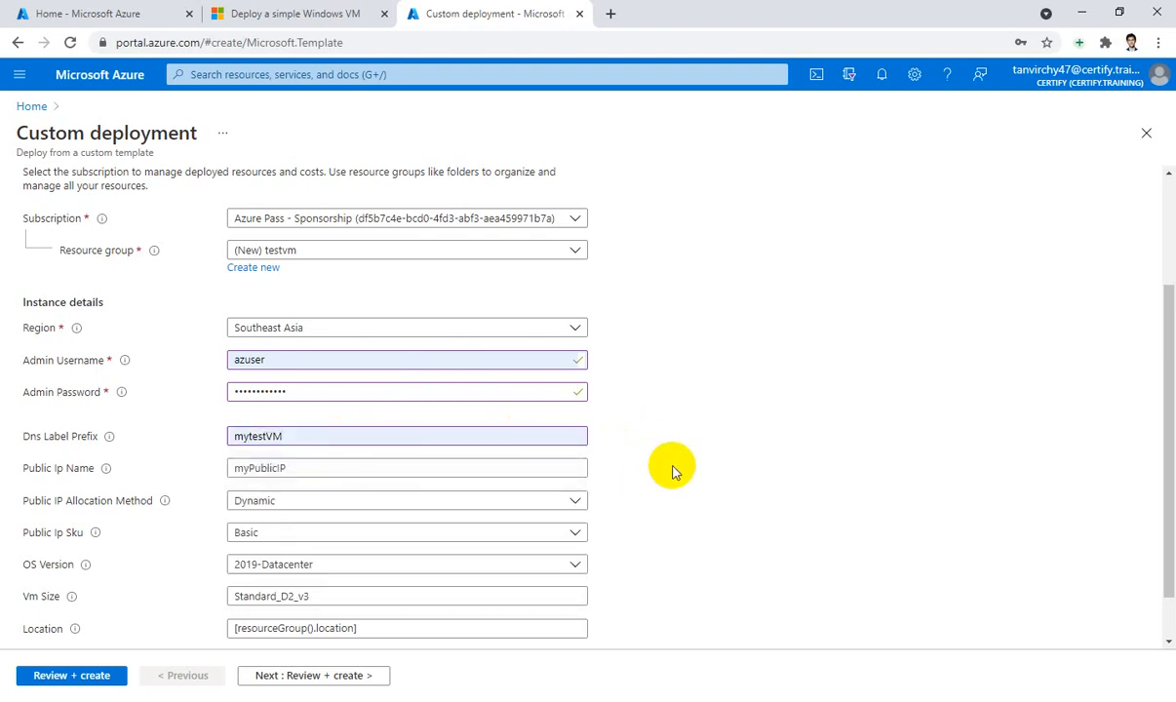
- Change the public IP name to asdfg
{"action": "scroll", "coordinate": [672, 468], "scroll_direction": "down", "scroll_amount": 1}
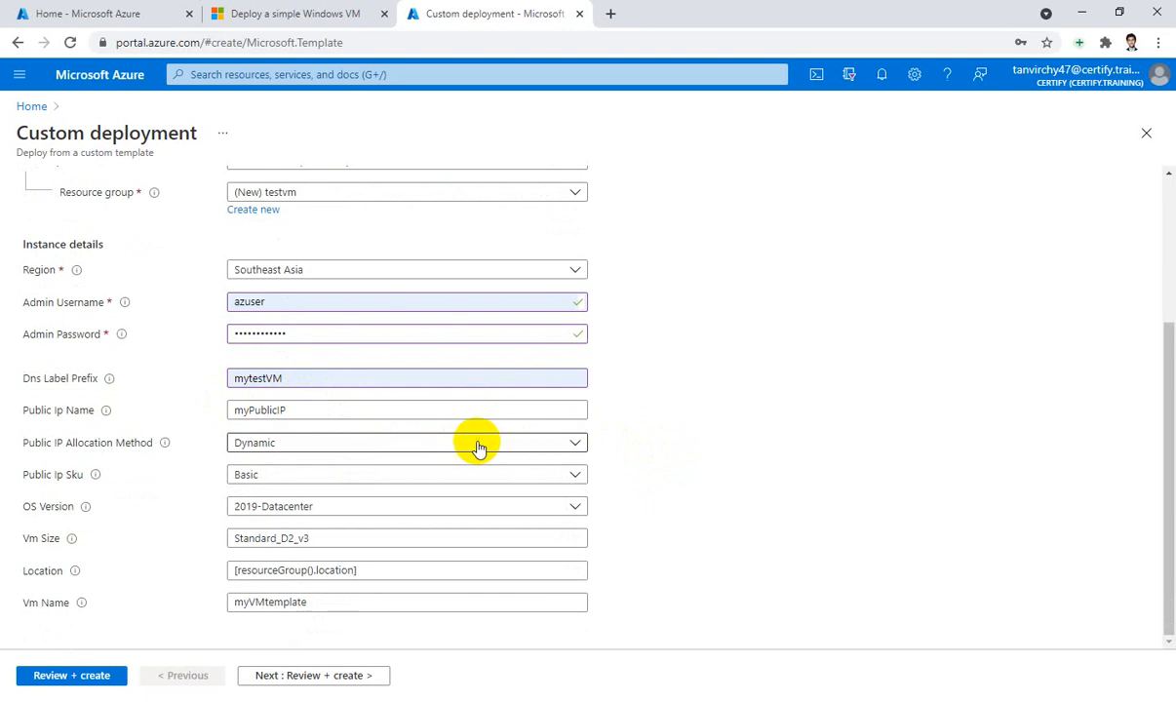
{"action": "double_click", "coordinate": [314, 413]}
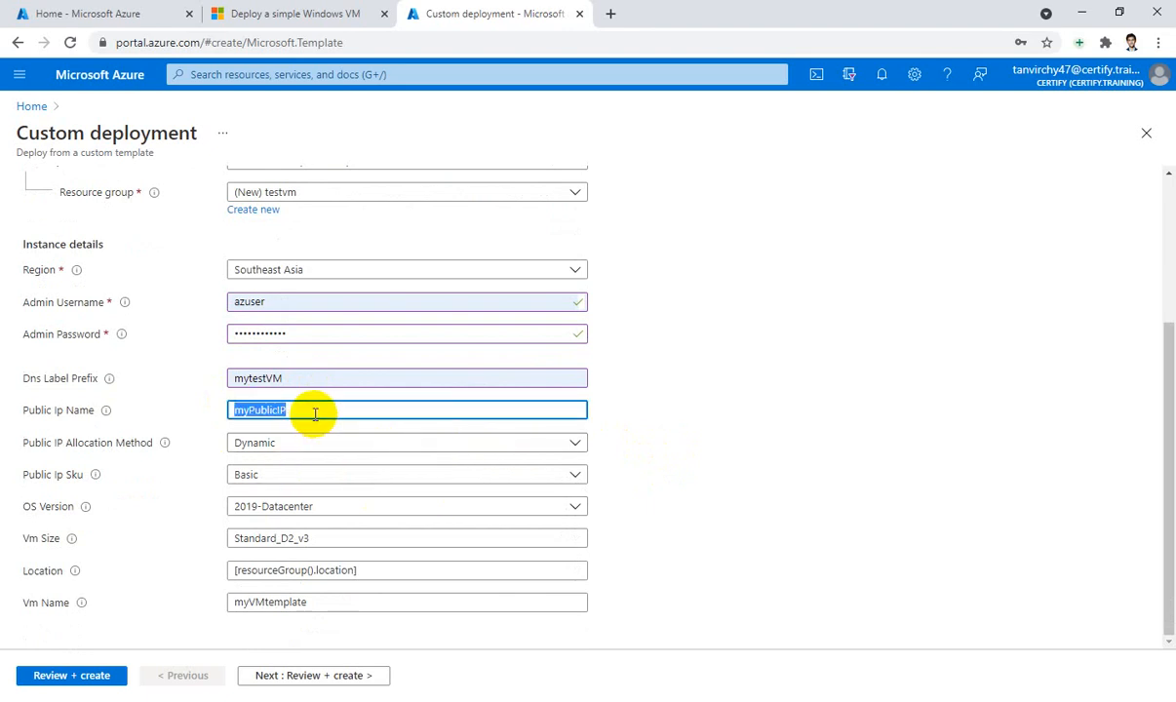
{"action": "type", "text": "asdfg"}
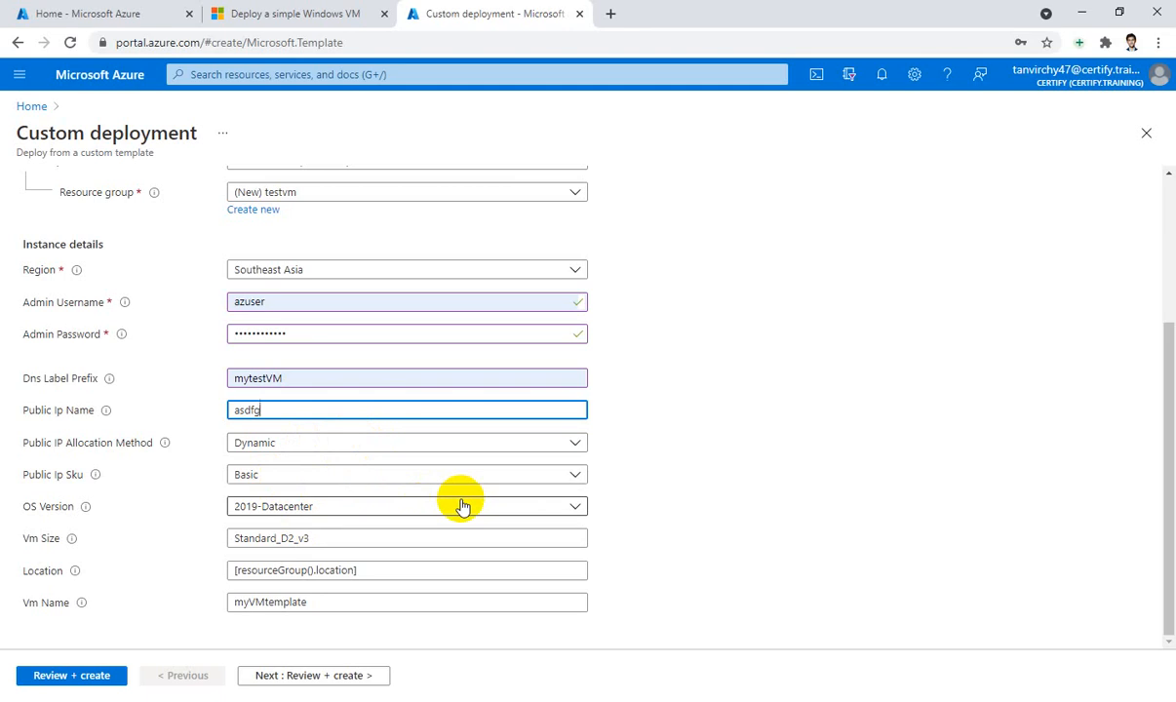
- Submit the deployment settings for review and open the validation error details
{"action": "left_click", "coordinate": [353, 682]}
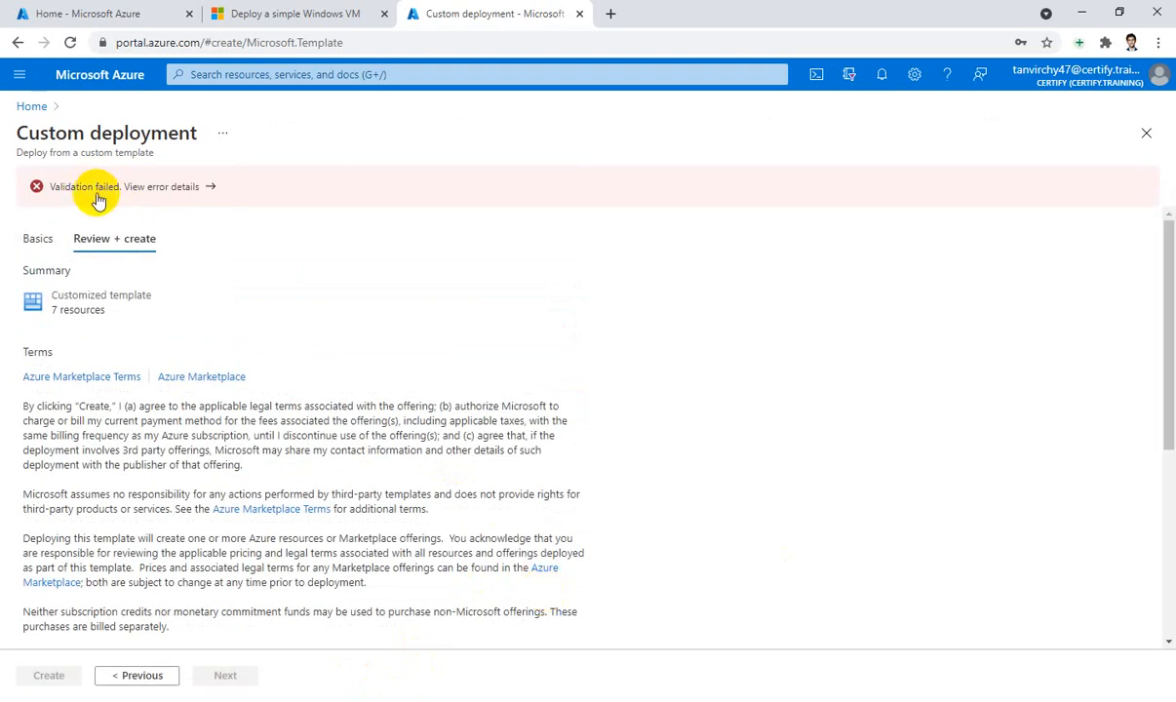
{"action": "left_click", "coordinate": [207, 189]}
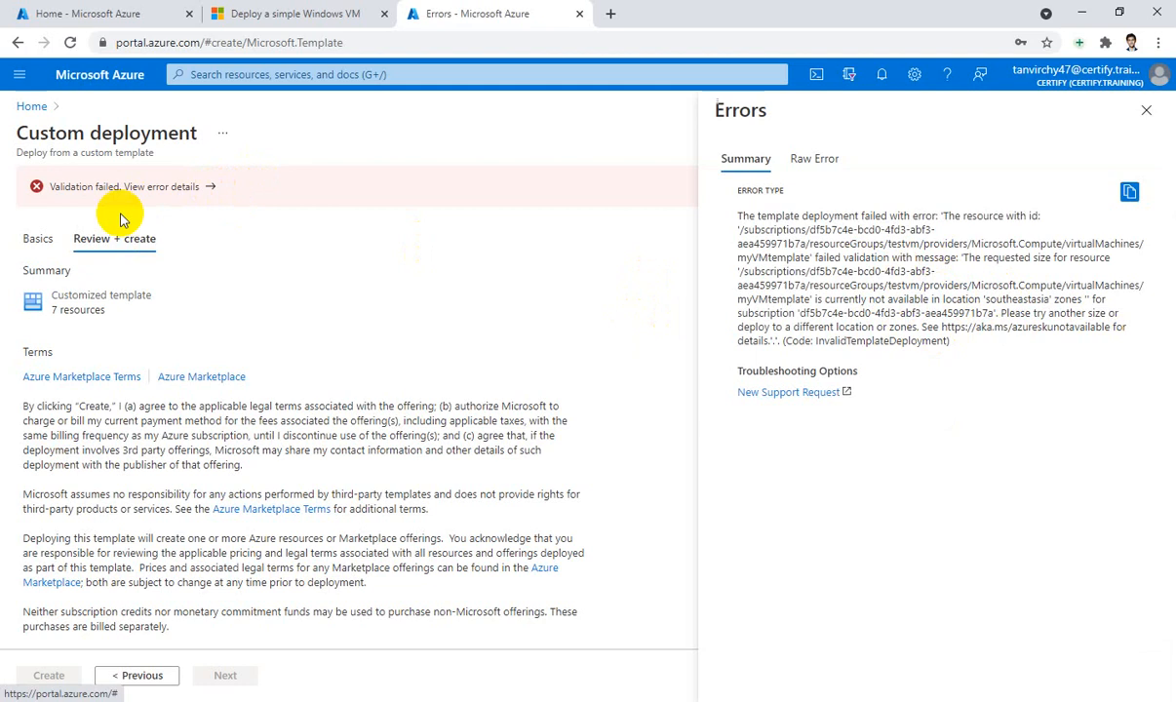
- Return to the basic deployment settings and change the region to East US
{"action": "left_click", "coordinate": [37, 238]}
{"action": "scroll", "coordinate": [443, 481], "scroll_direction": "down", "scroll_amount": 3}
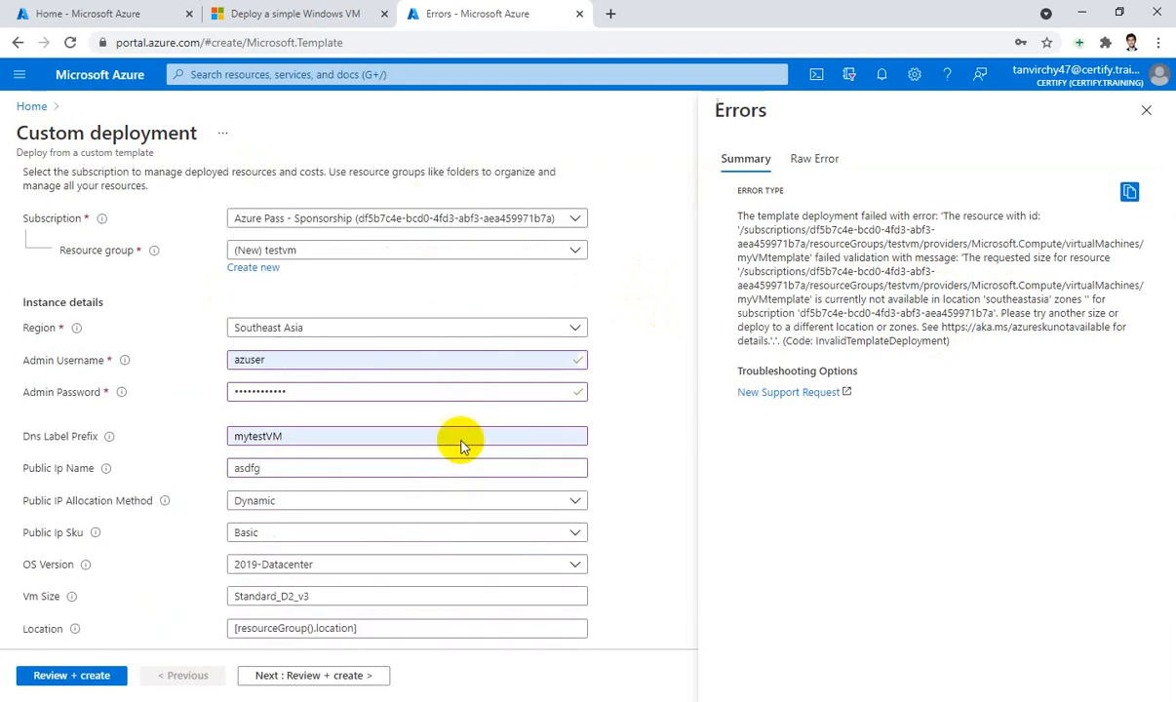
{"action": "left_click", "coordinate": [480, 329]}
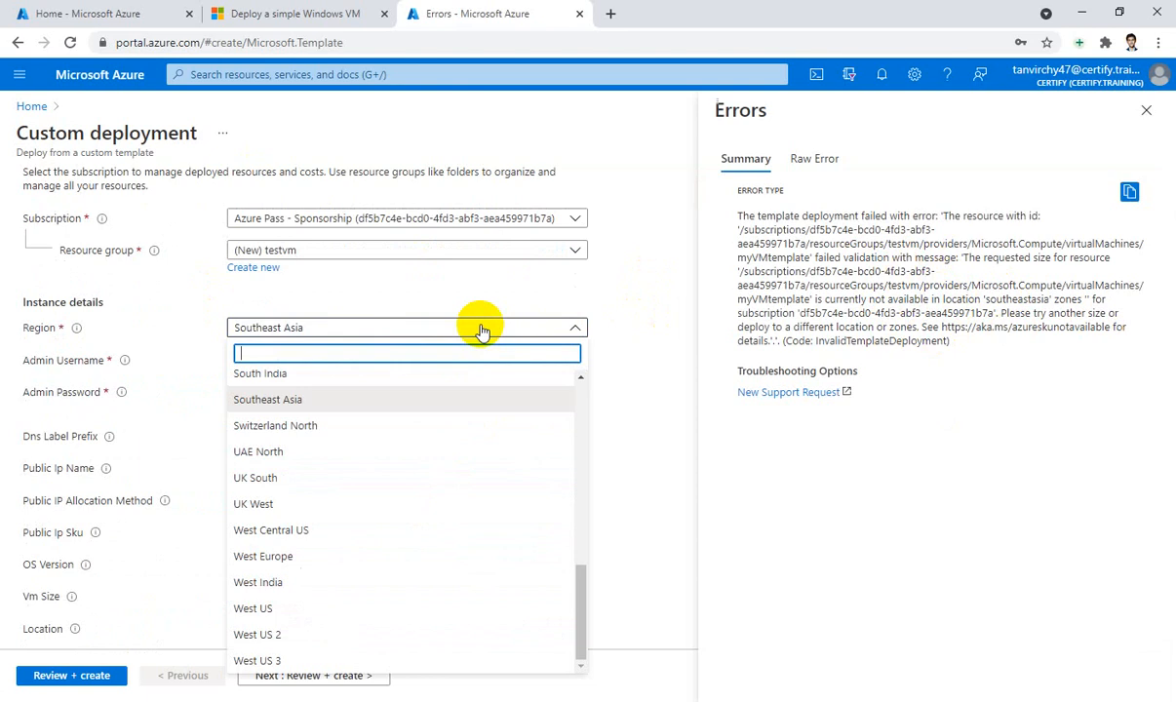
{"action": "type", "text": "us"}
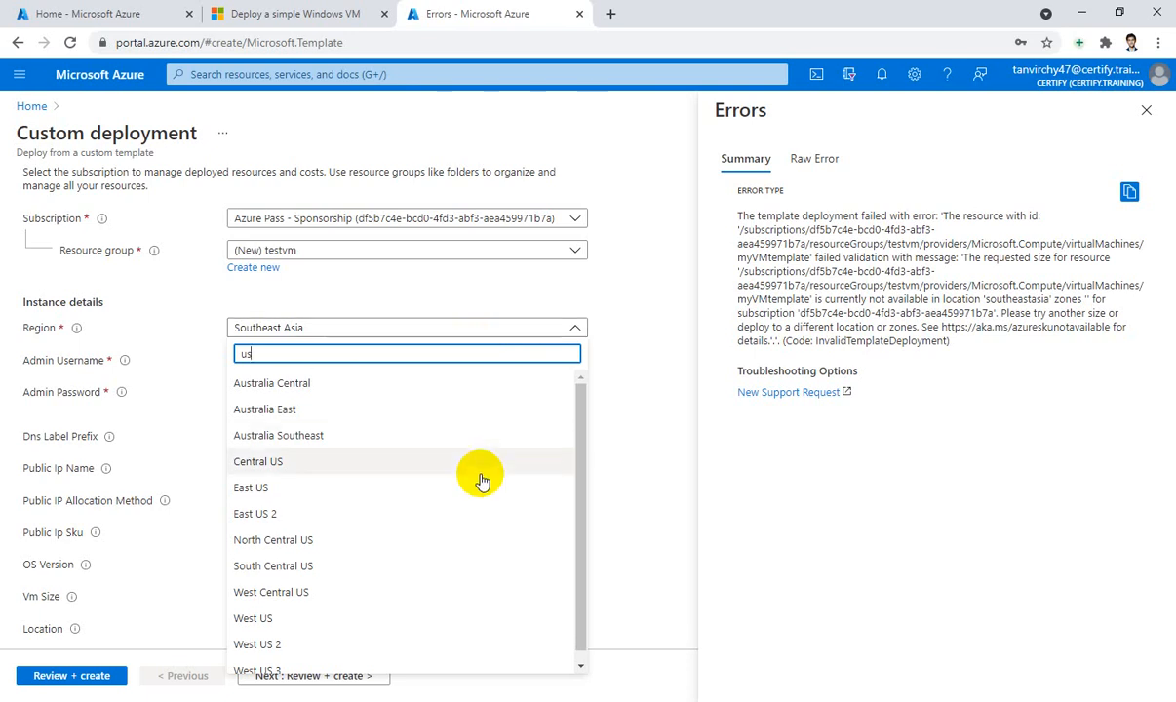
{"action": "scroll", "coordinate": [481, 479], "scroll_direction": "down", "scroll_amount": 1}
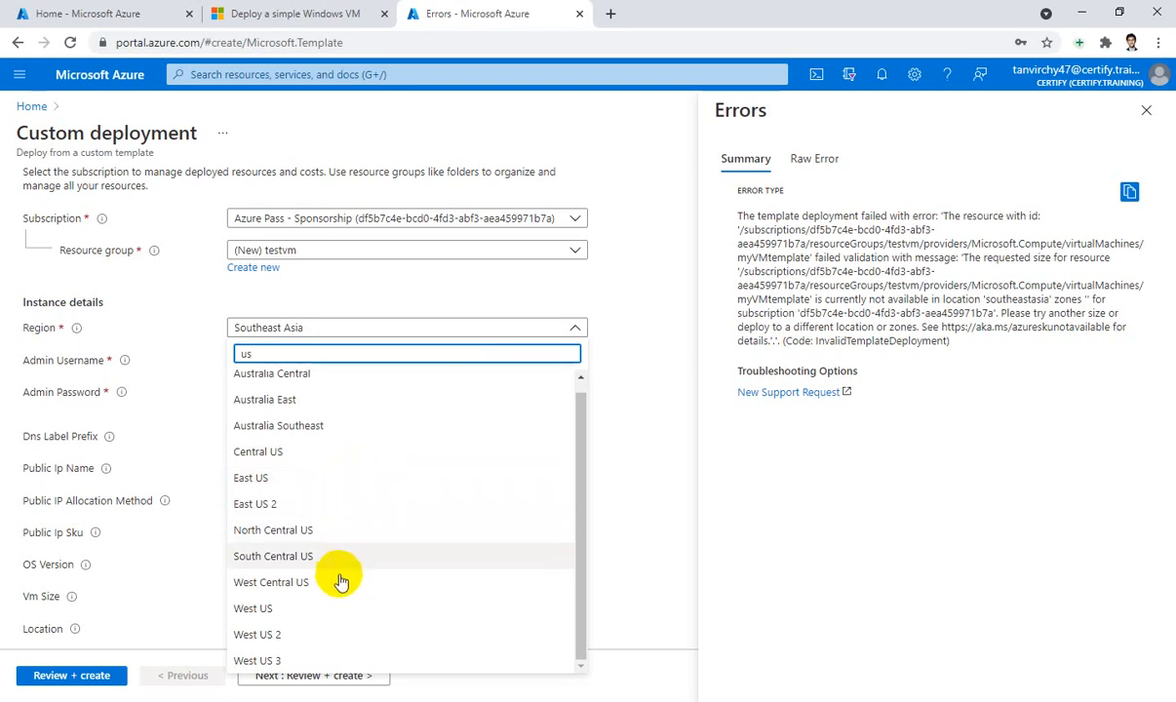
{"action": "left_click", "coordinate": [306, 478]}
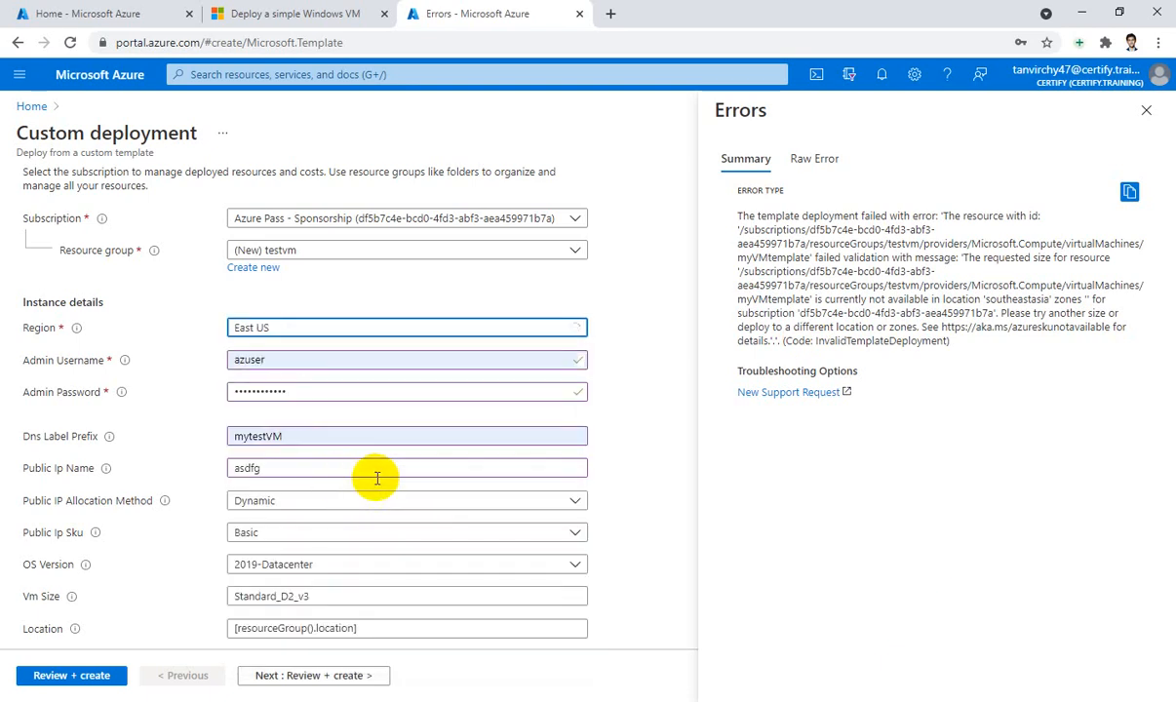
- Submit the deployment with the new region for review and dismiss the browser's offer to save the password
{"action": "scroll", "coordinate": [380, 446], "scroll_direction": "down", "scroll_amount": 1}
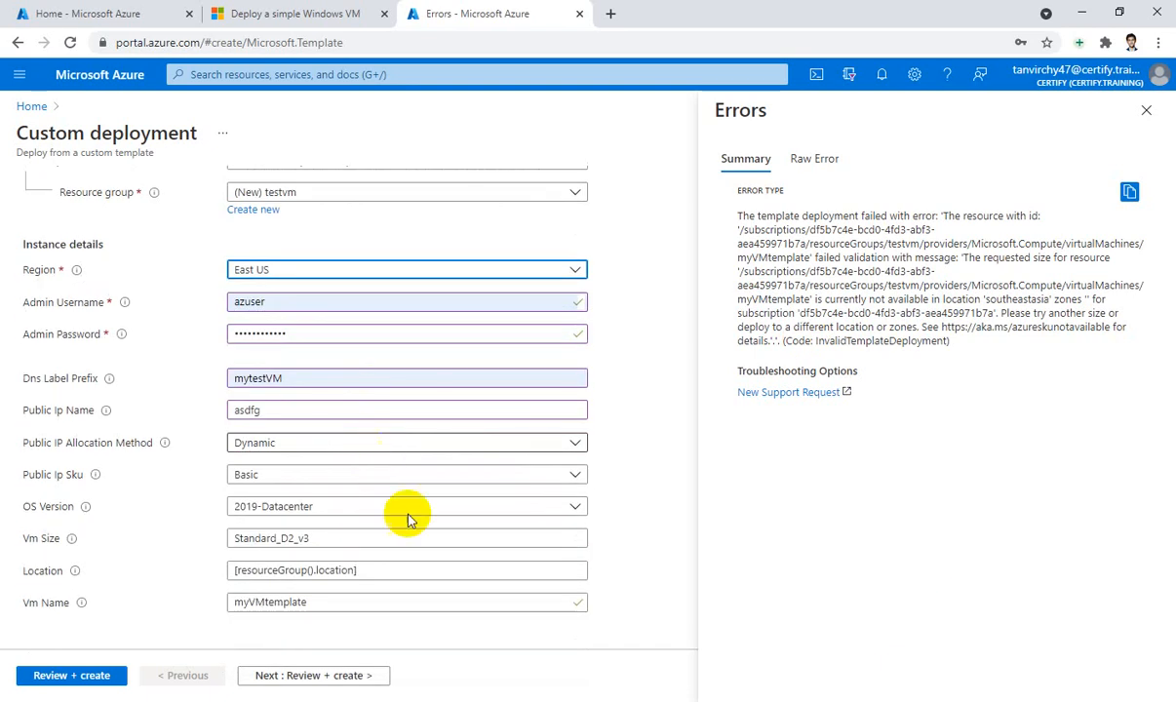
{"action": "left_click", "coordinate": [362, 684]}
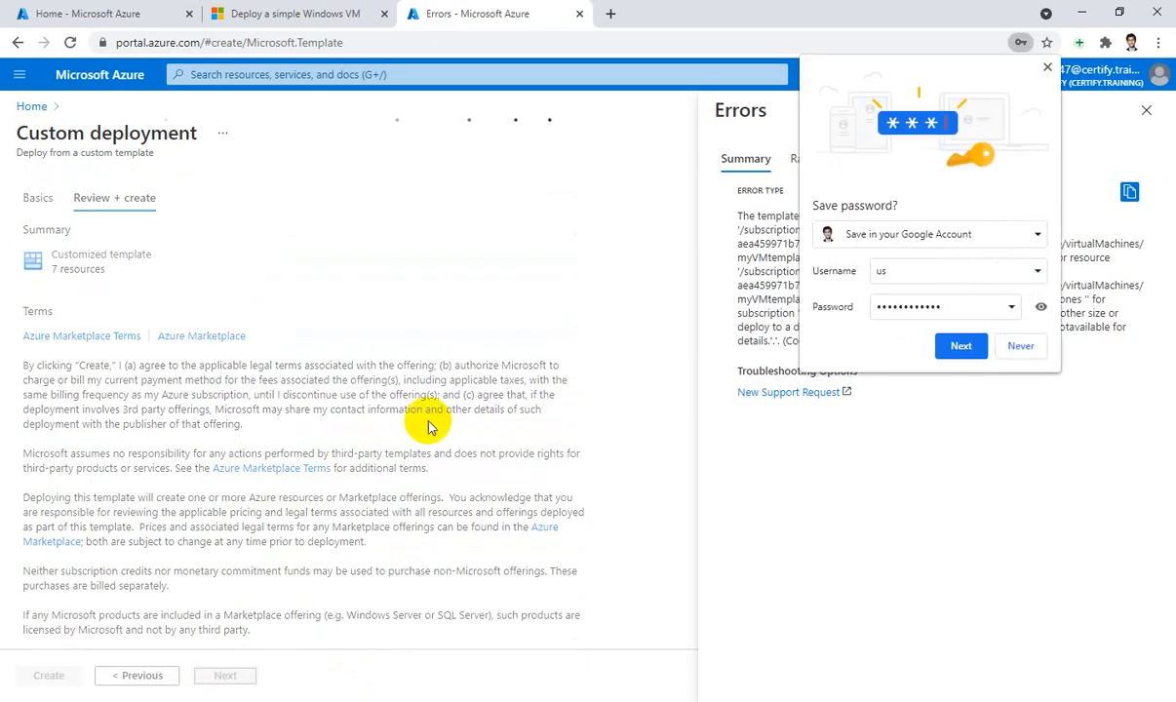
{"action": "left_click", "coordinate": [1047, 68]}
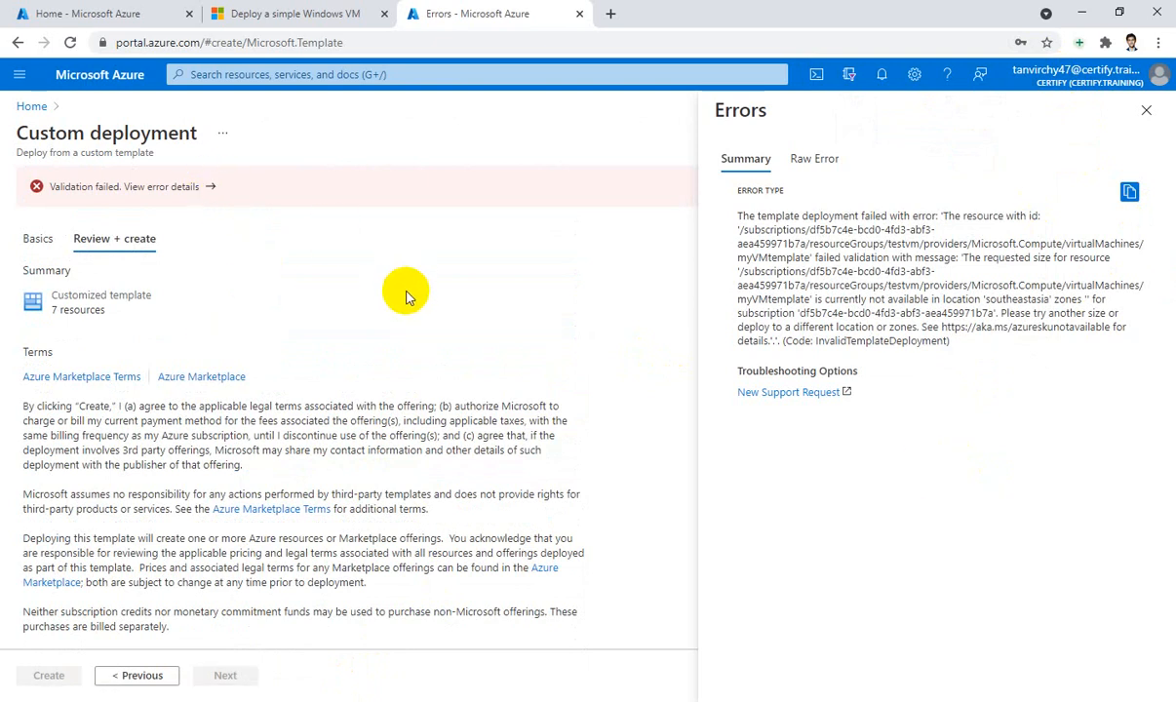
- Go back to the basic settings, close the old error details, and rerun the review to examine its validation error
{"action": "left_click", "coordinate": [38, 238]}
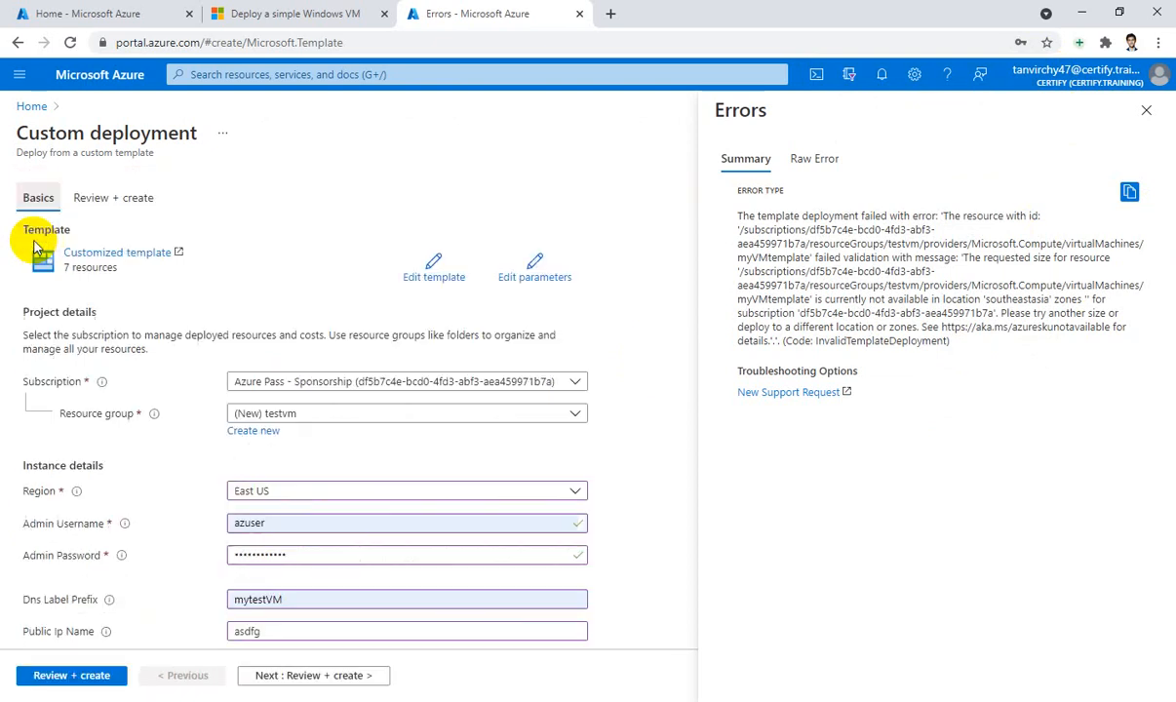
{"action": "left_click", "coordinate": [1146, 109]}
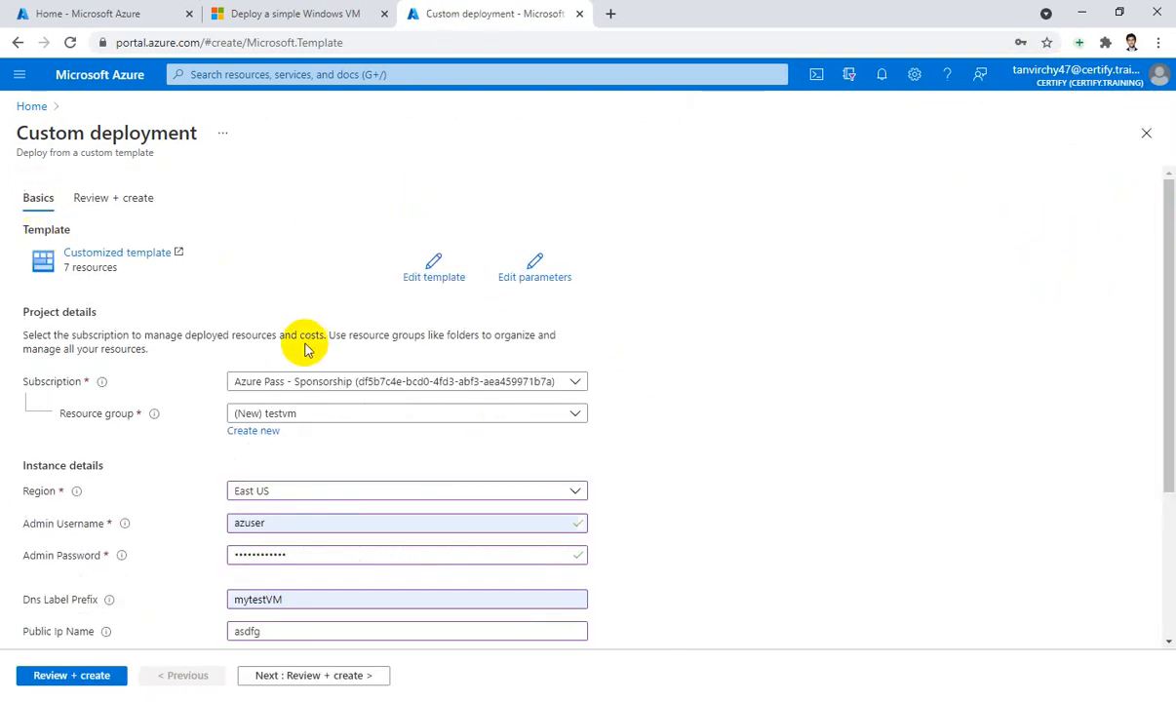
{"action": "scroll", "coordinate": [415, 484], "scroll_direction": "down", "scroll_amount": 3}
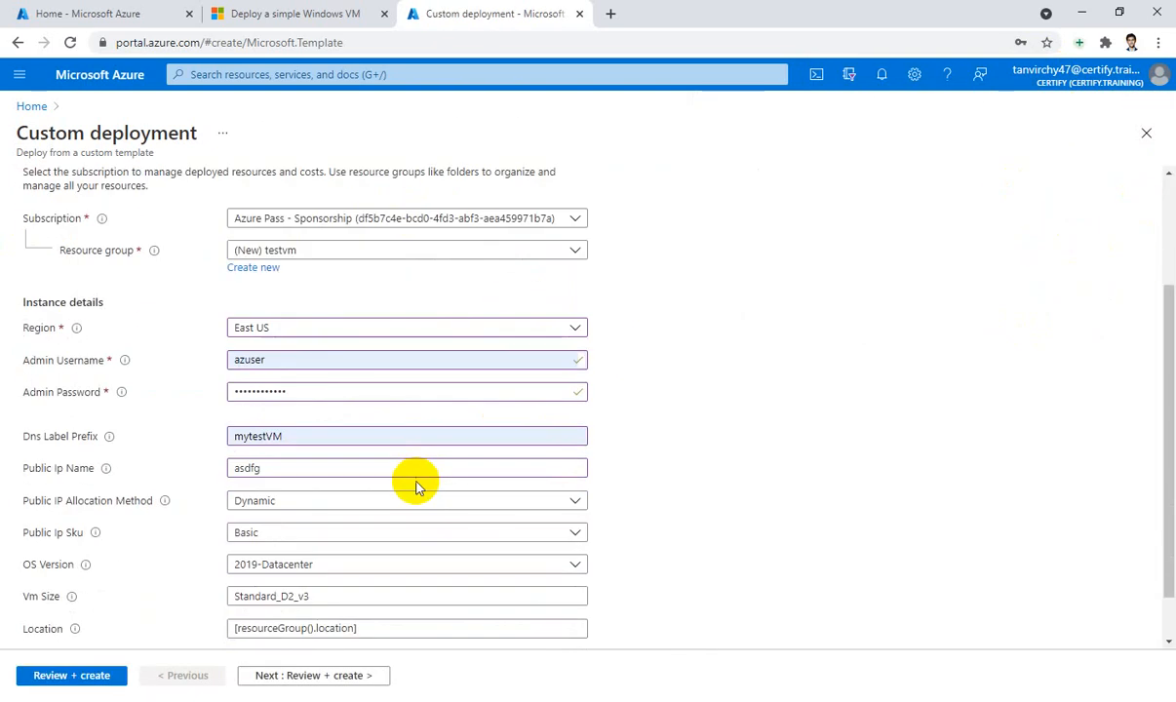
{"action": "left_click", "coordinate": [366, 677]}
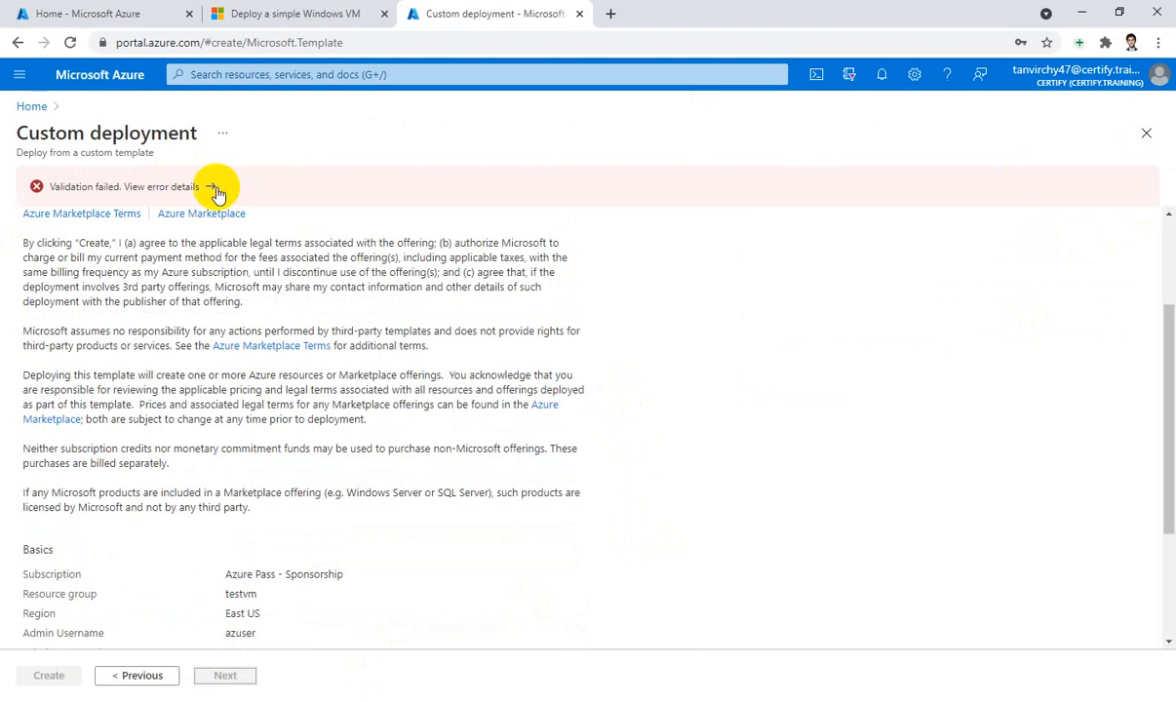
{"action": "left_click", "coordinate": [211, 187]}
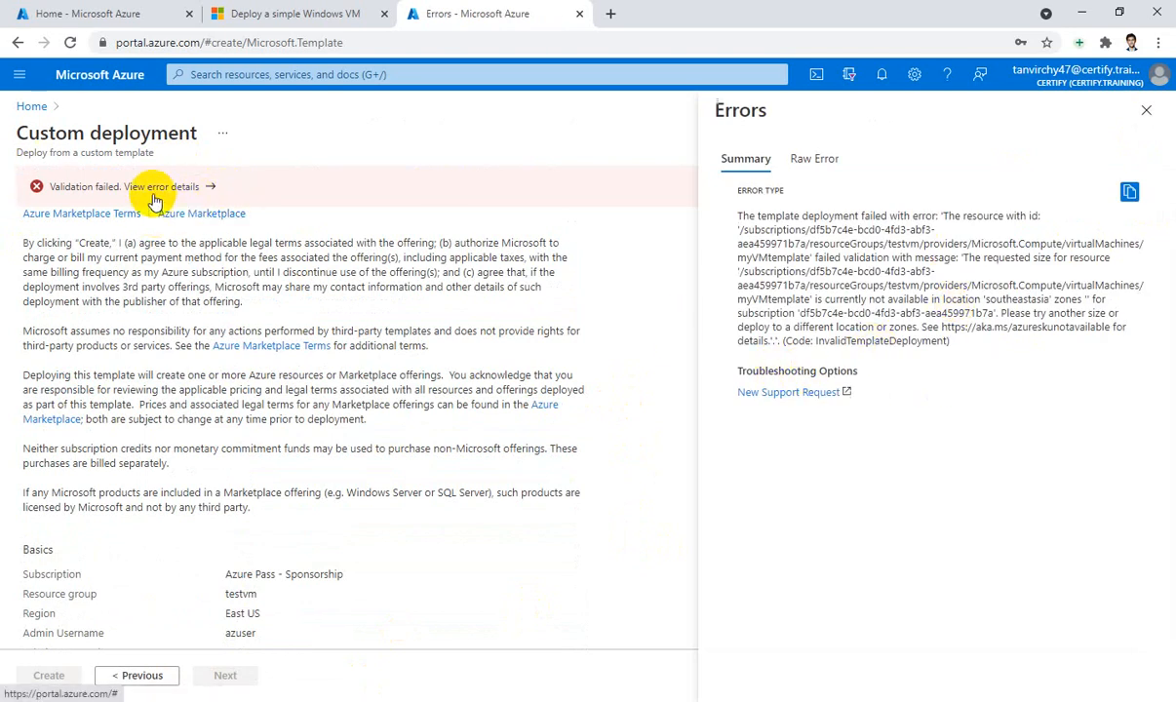
- Leave the failed custom deployment, relaunch the simple Windows VM template from its quickstart page, and close the leftover portal home page
{"action": "left_click", "coordinate": [30, 106]}
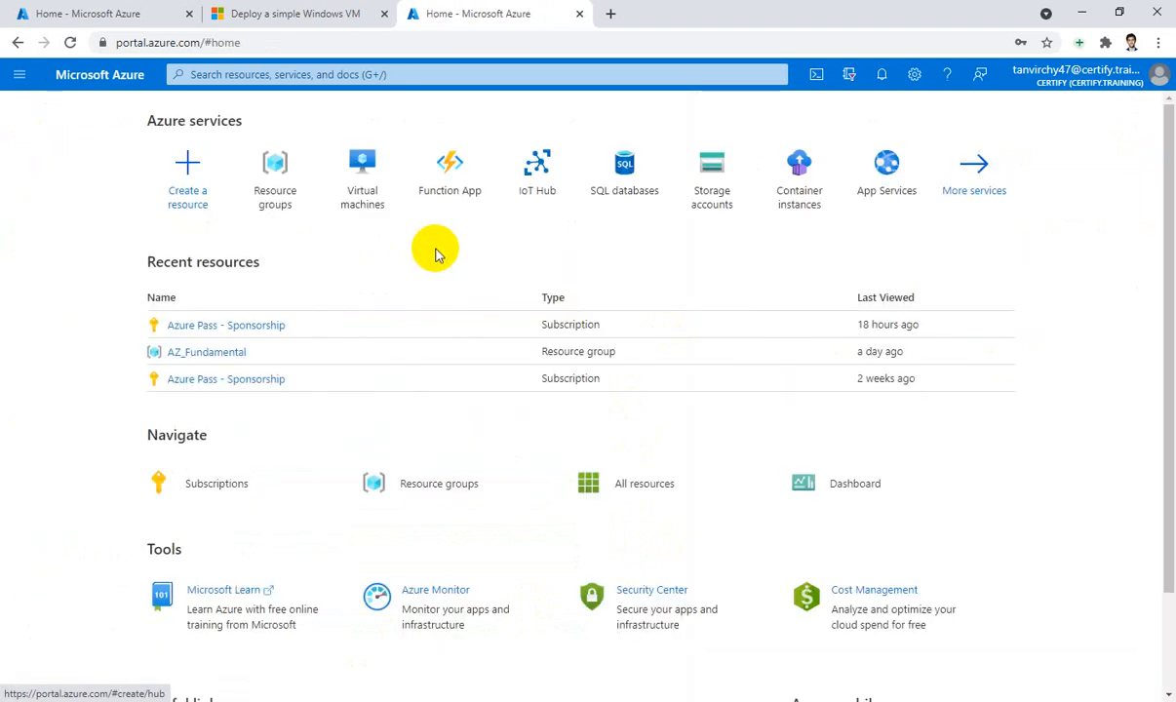
{"action": "left_click", "coordinate": [297, 13]}
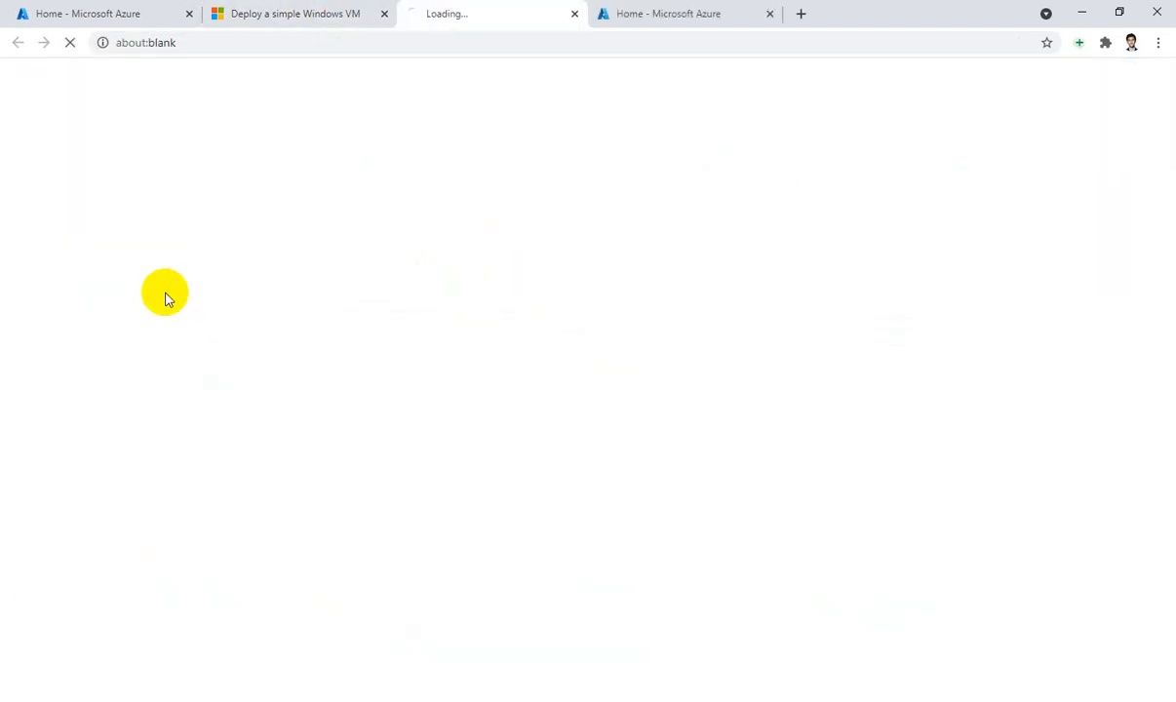
{"action": "left_click", "coordinate": [774, 14]}
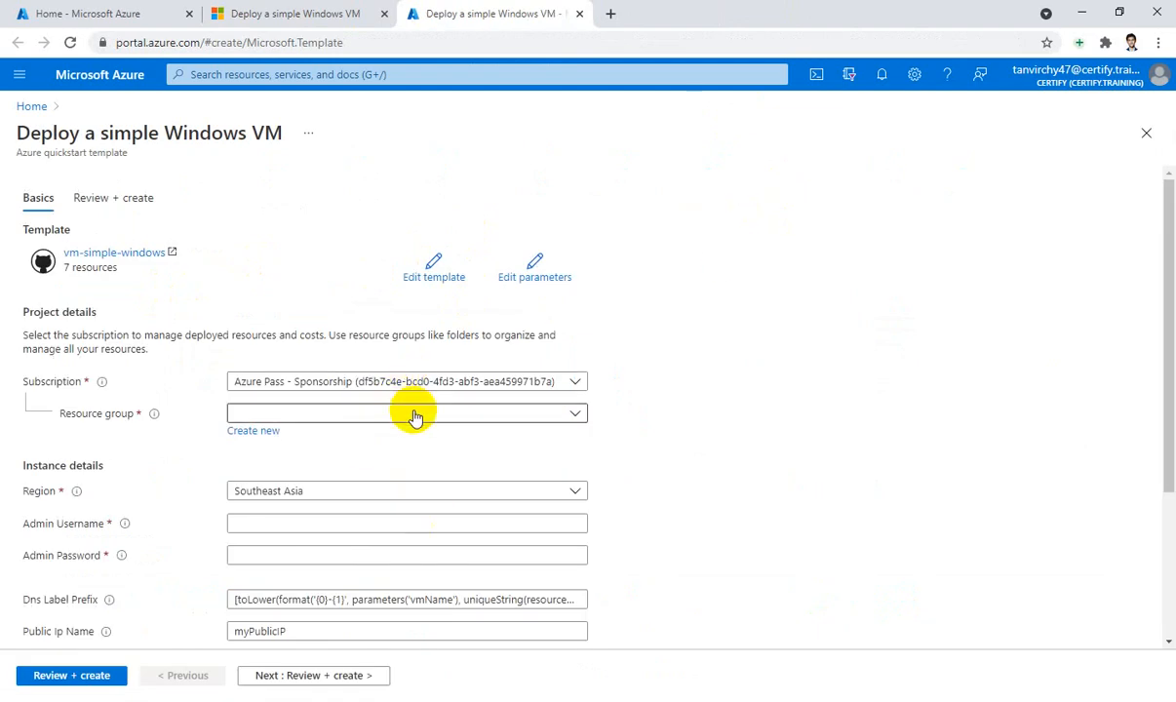
- Set the region of the new simple Windows VM deployment to East US
{"action": "left_click", "coordinate": [413, 413]}
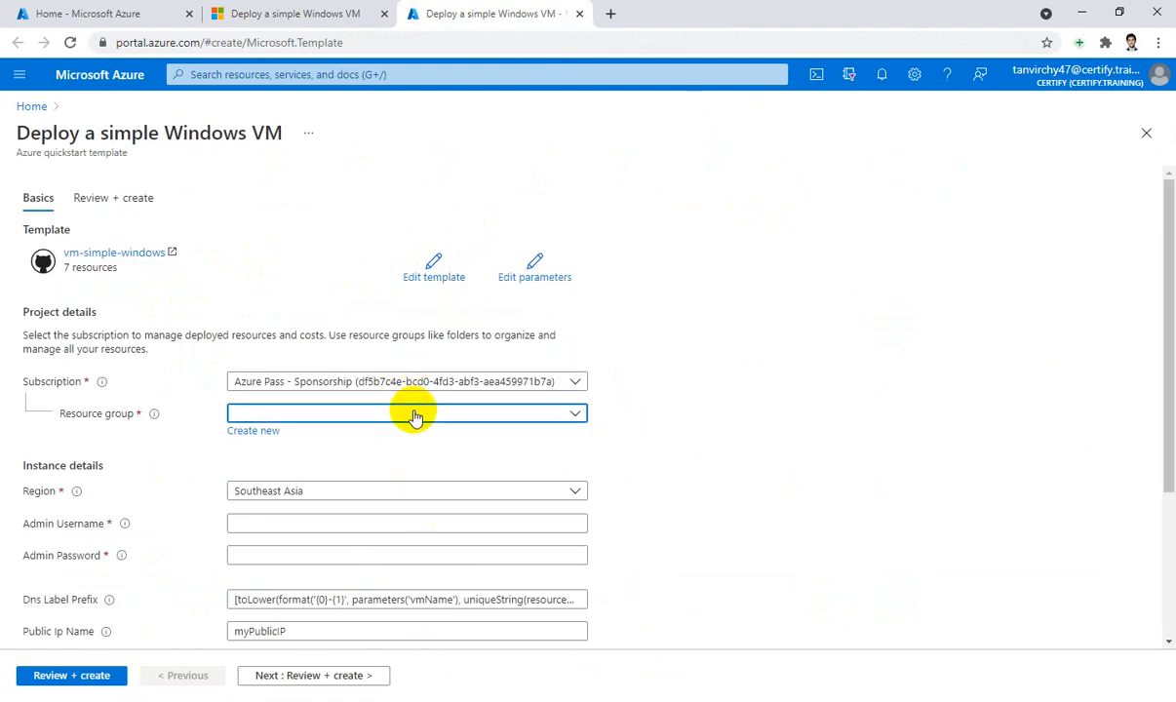
{"action": "left_click", "coordinate": [739, 413]}
{"action": "left_click", "coordinate": [335, 497]}
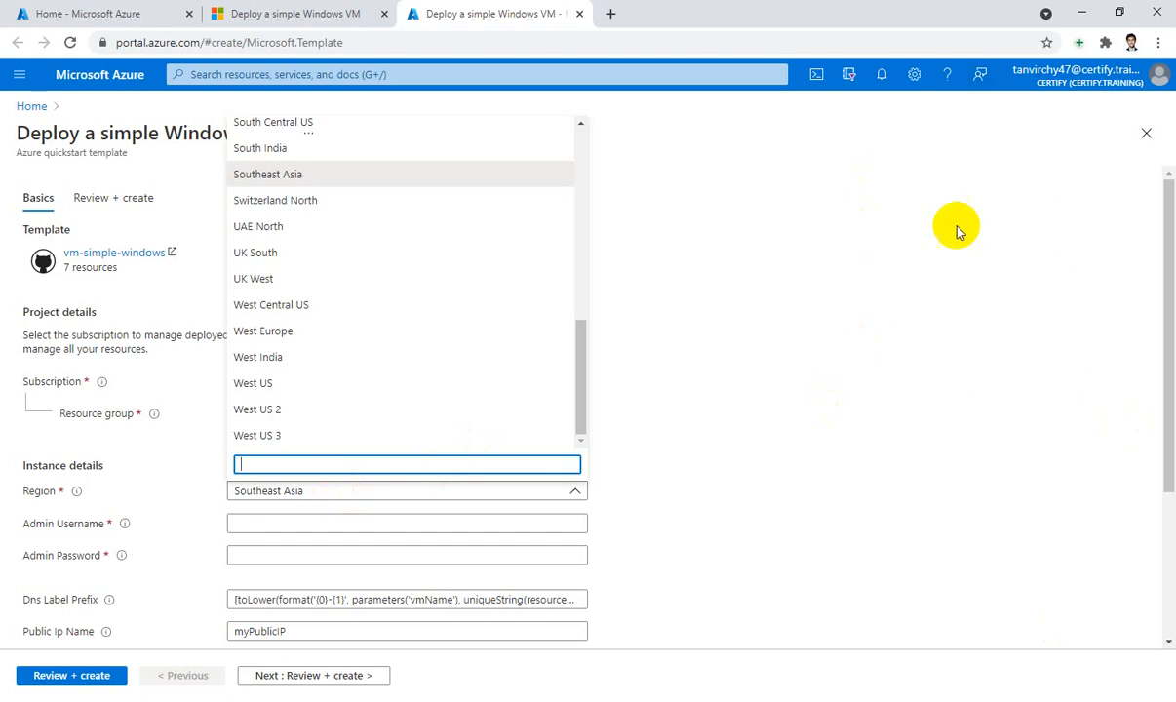
{"action": "scroll", "coordinate": [362, 276], "scroll_direction": "up", "scroll_amount": 3}
{"action": "scroll", "coordinate": [361, 275], "scroll_direction": "up", "scroll_amount": 3}
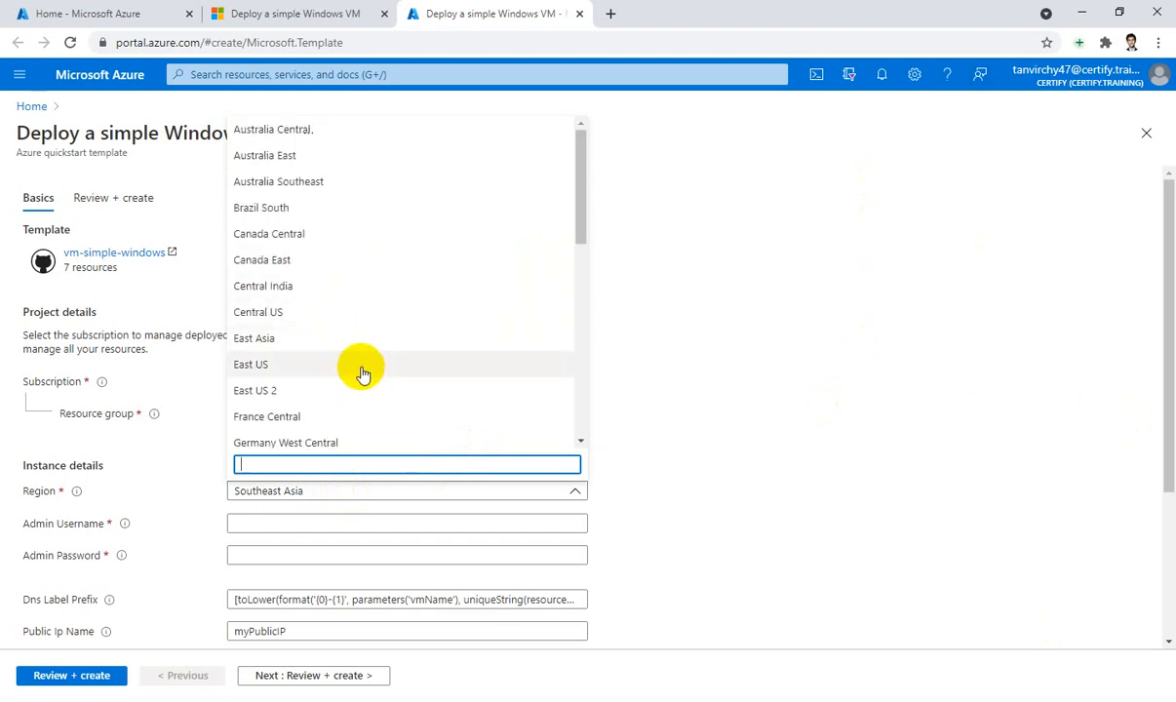
{"action": "scroll", "coordinate": [358, 366], "scroll_direction": "down", "scroll_amount": 1}
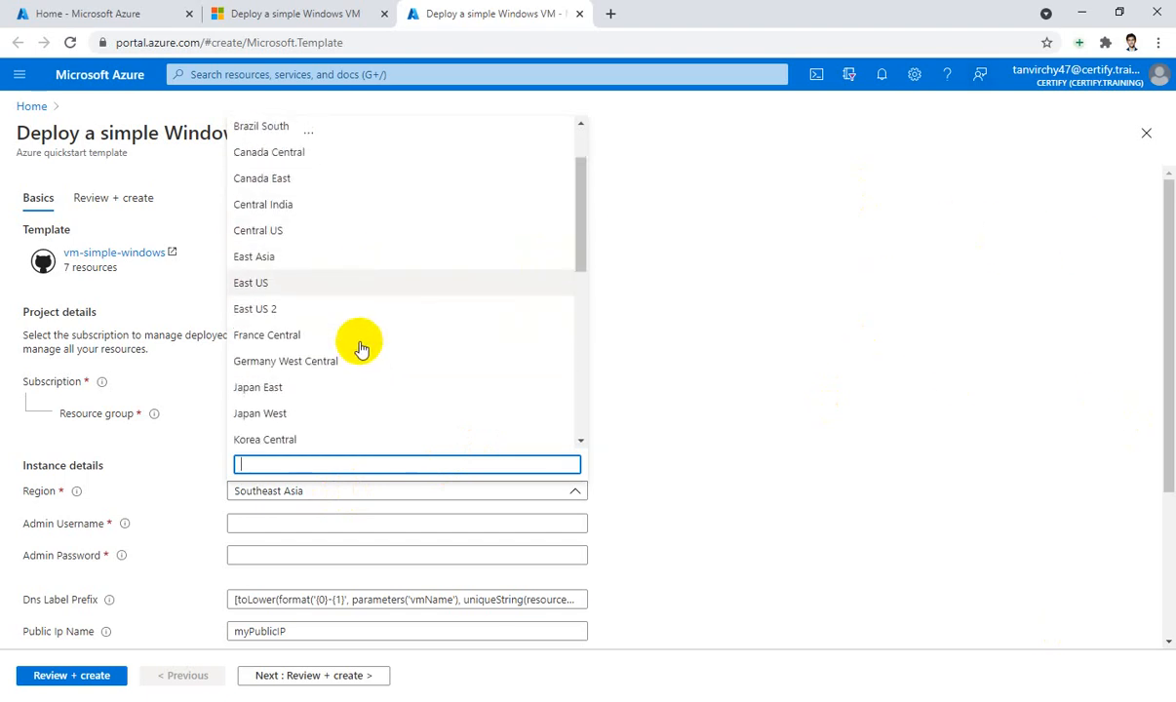
{"action": "left_click", "coordinate": [349, 282]}
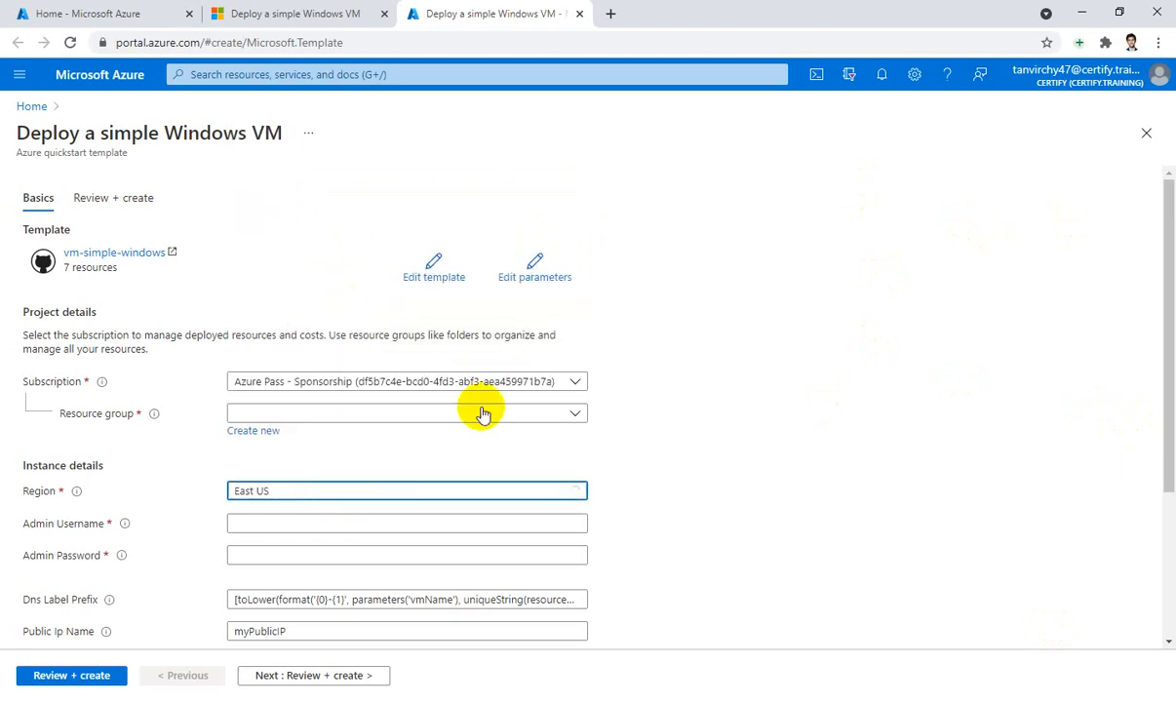
- Create a new resource group named mytestvm for the deployment, keeping the Azure Pass - Sponsorship subscription
{"action": "left_click", "coordinate": [258, 432]}
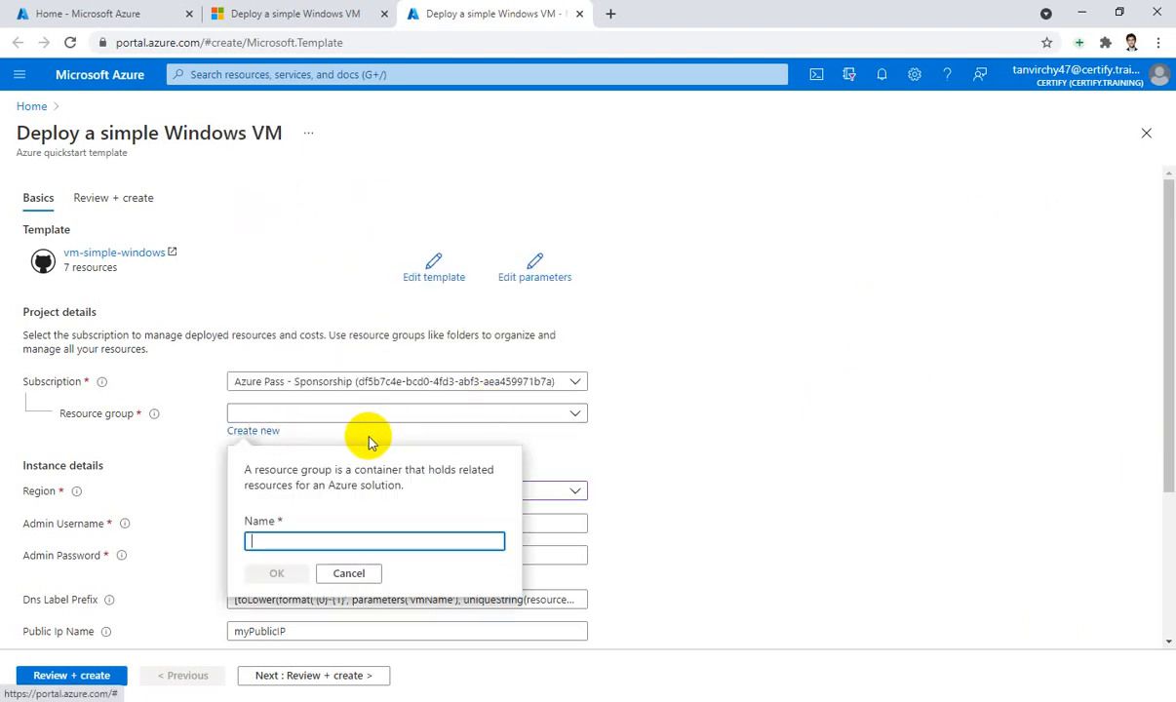
{"action": "type", "text": "mytest"}
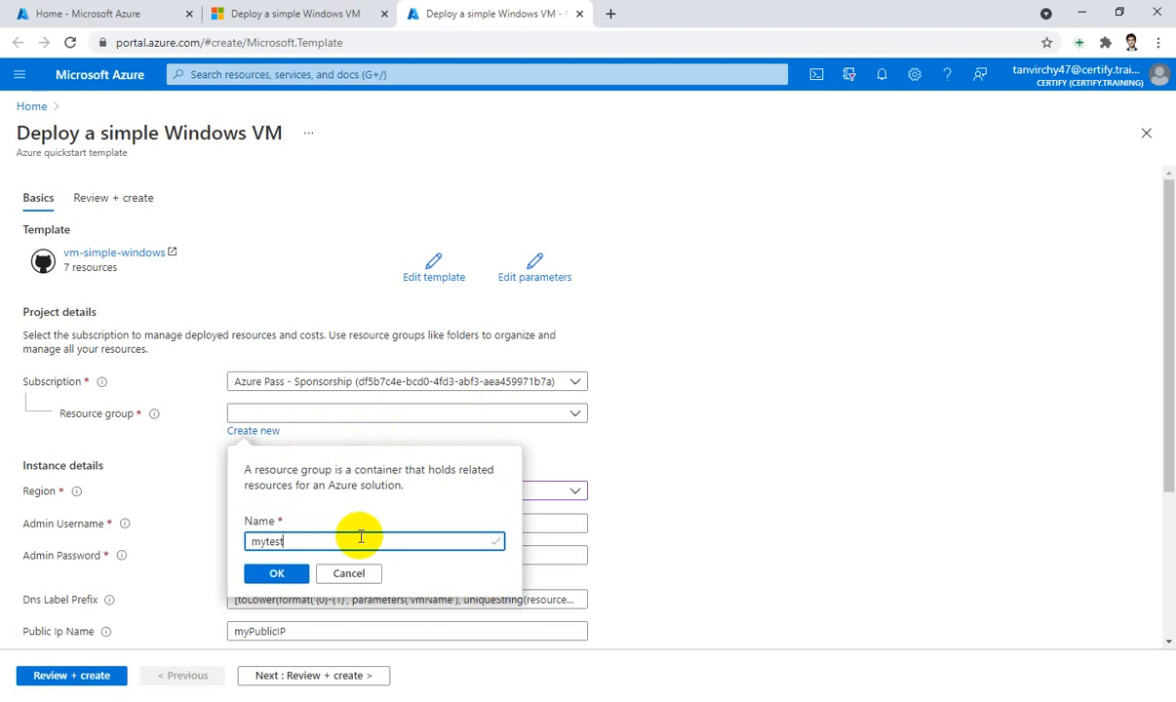
{"action": "type", "text": "vm"}
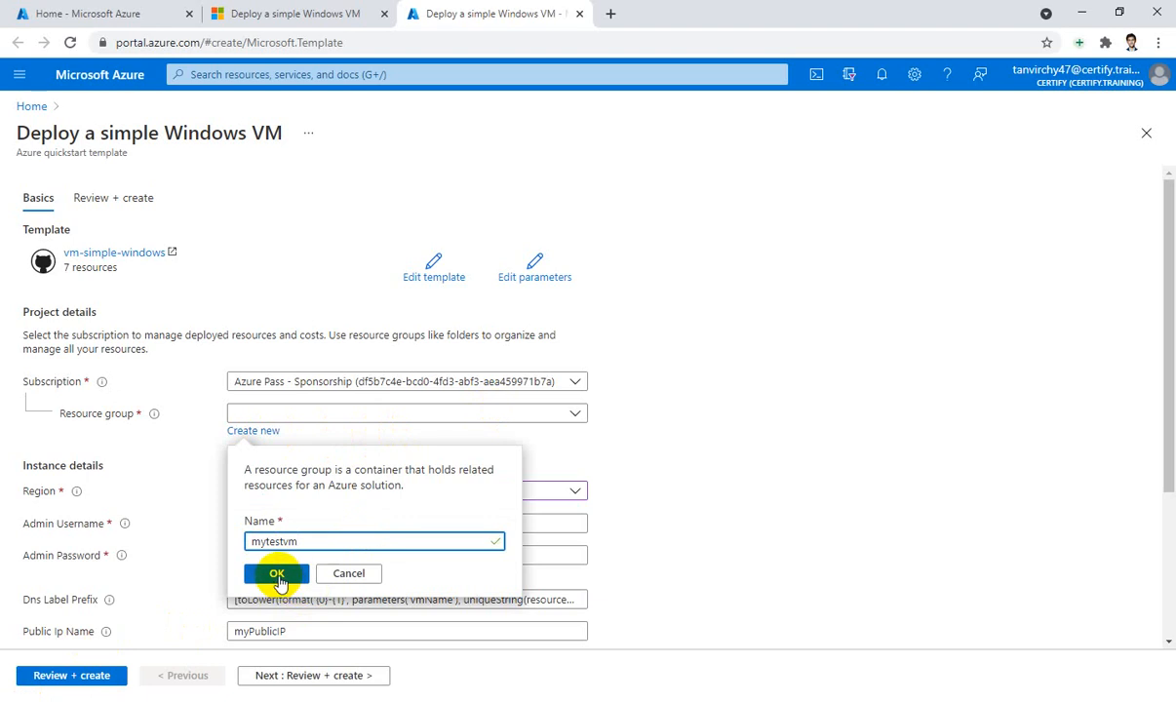
{"action": "left_click", "coordinate": [278, 575]}
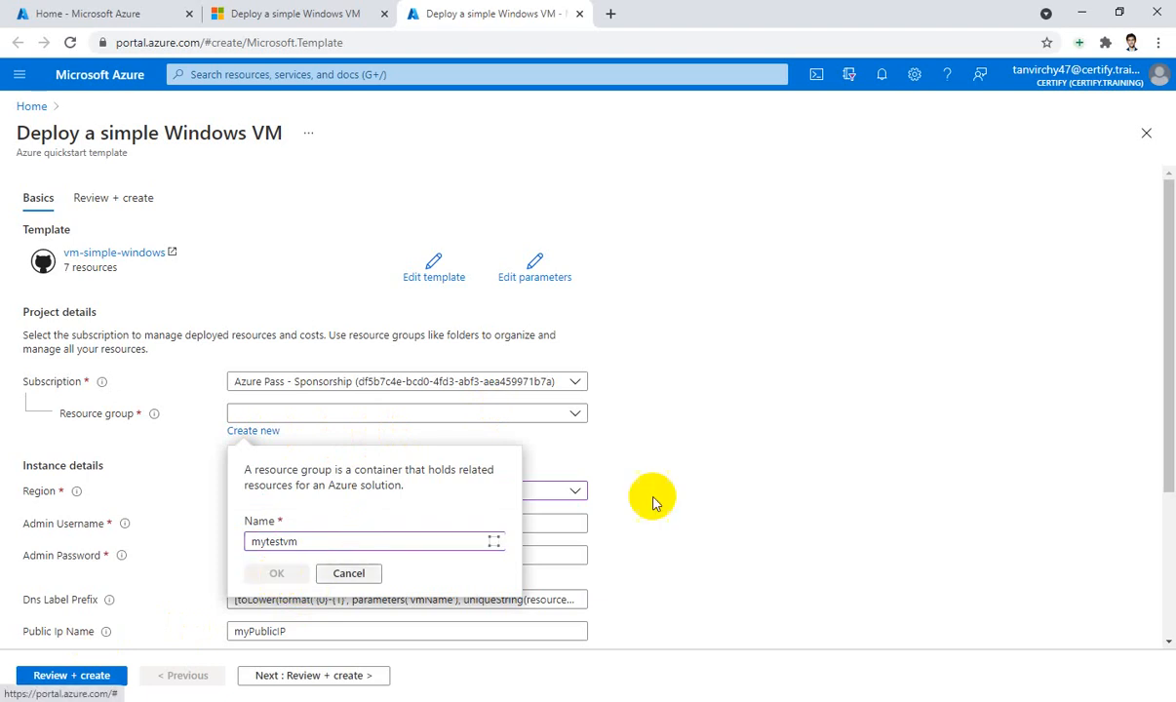
{"action": "left_click", "coordinate": [573, 380]}
{"action": "left_click", "coordinate": [486, 463]}
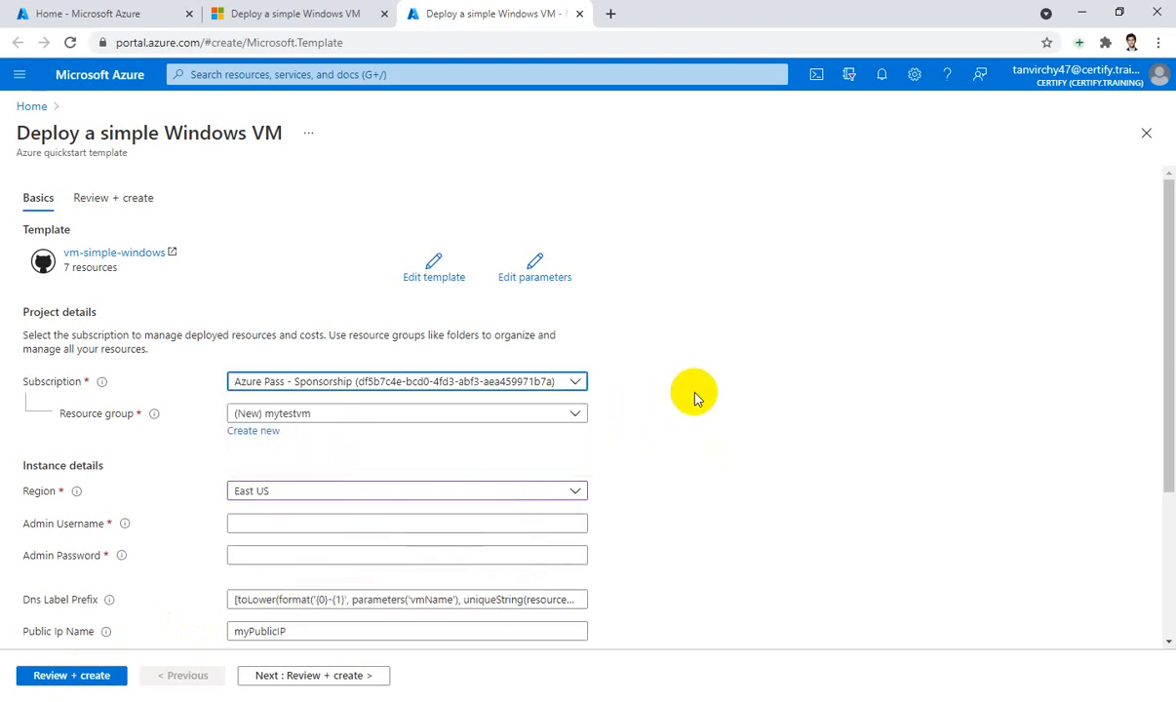
- Set the admin username to azuser and enter the admin password
{"action": "scroll", "coordinate": [525, 433], "scroll_direction": "down", "scroll_amount": 2}
{"action": "left_click", "coordinate": [469, 361]}
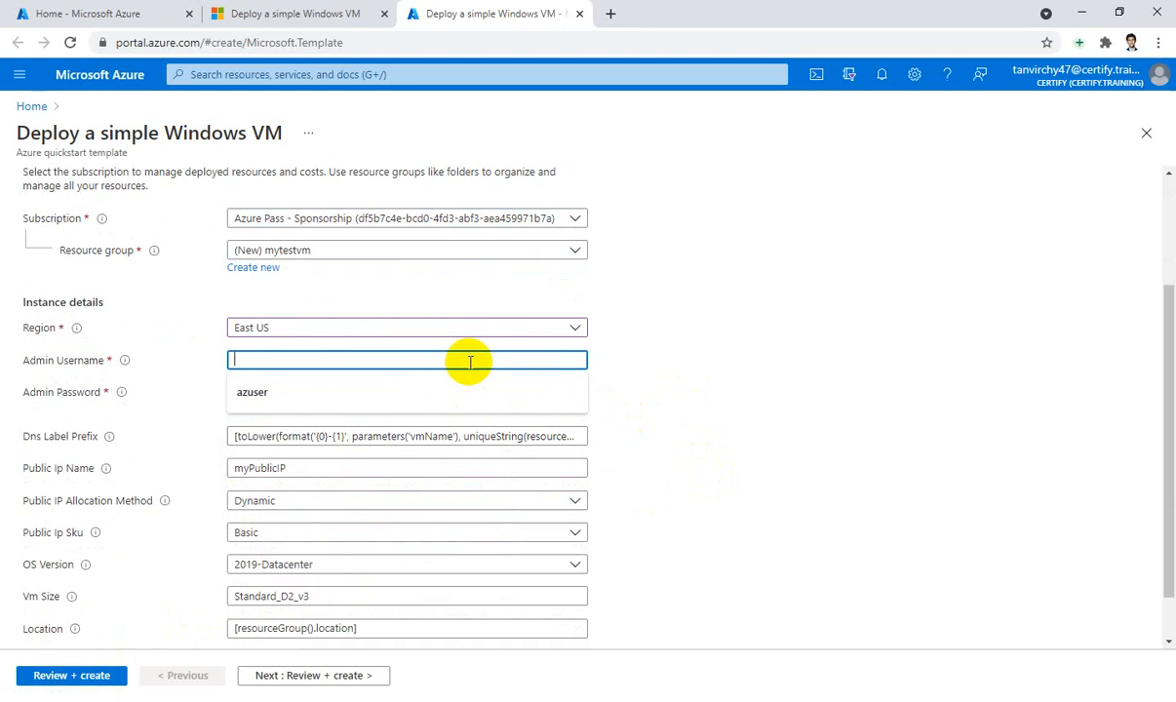
{"action": "left_click", "coordinate": [452, 392]}
{"action": "left_click", "coordinate": [454, 395]}
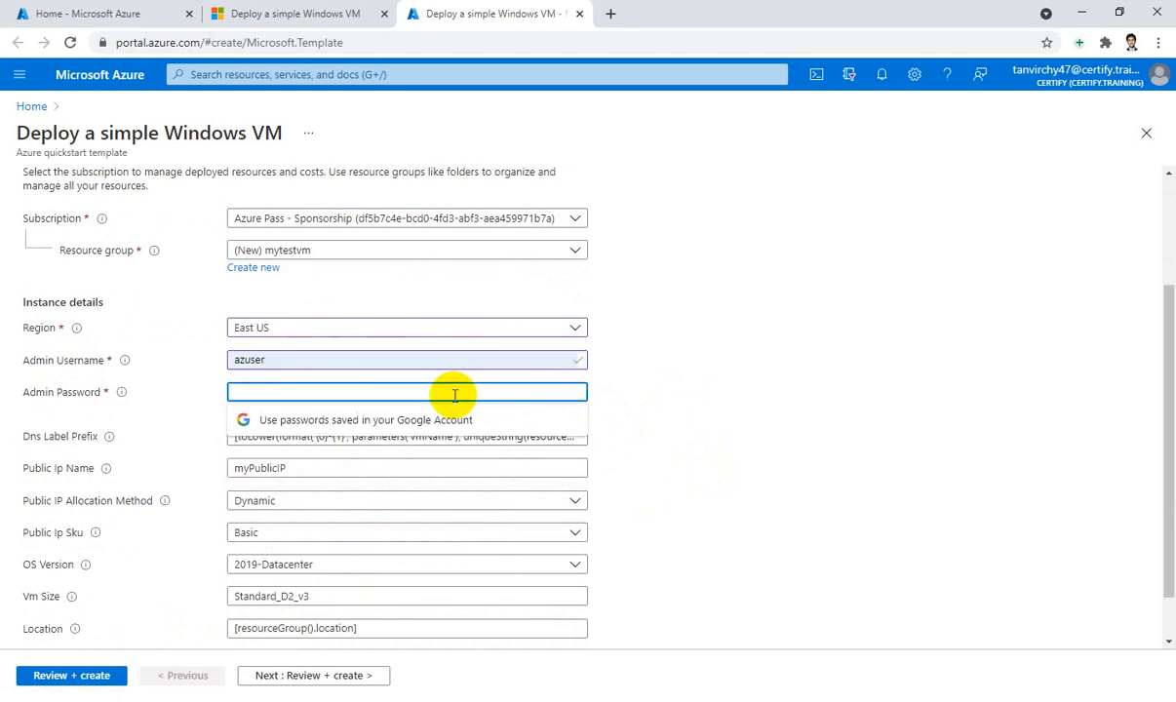
{"action": "type", "text": "********"}
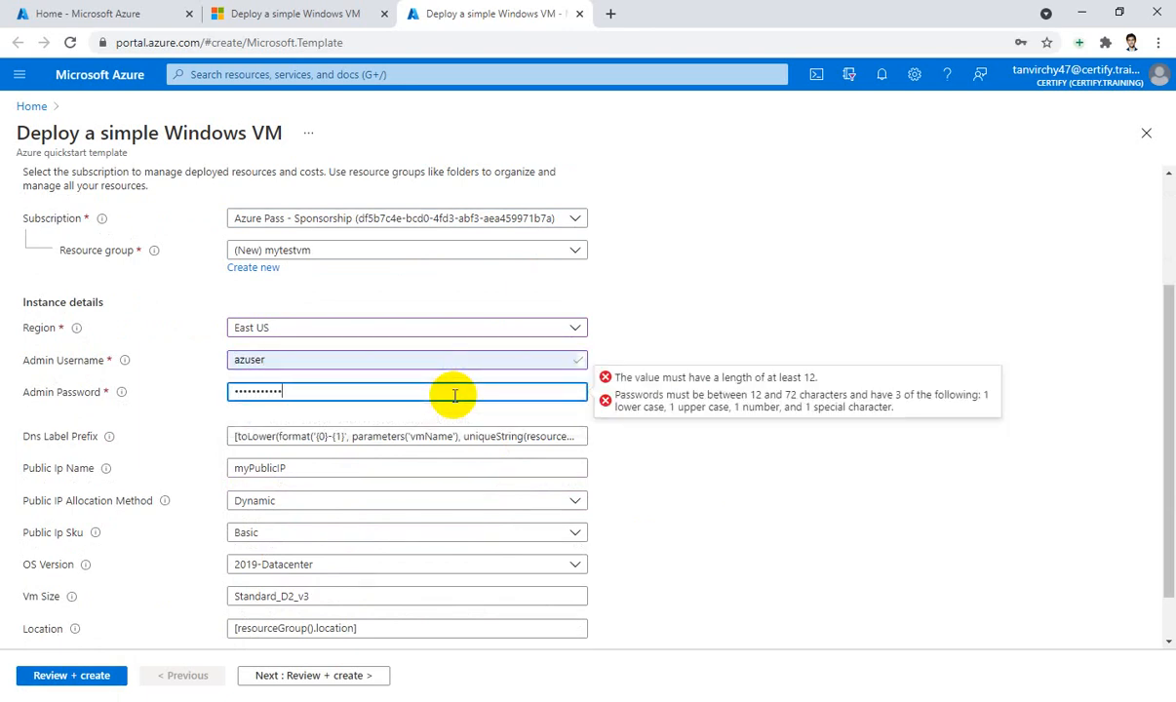
- Replace the default DNS label prefix expression with mytemplatevm
{"action": "left_click", "coordinate": [481, 436]}
{"action": "key", "text": "ctrl+a"}
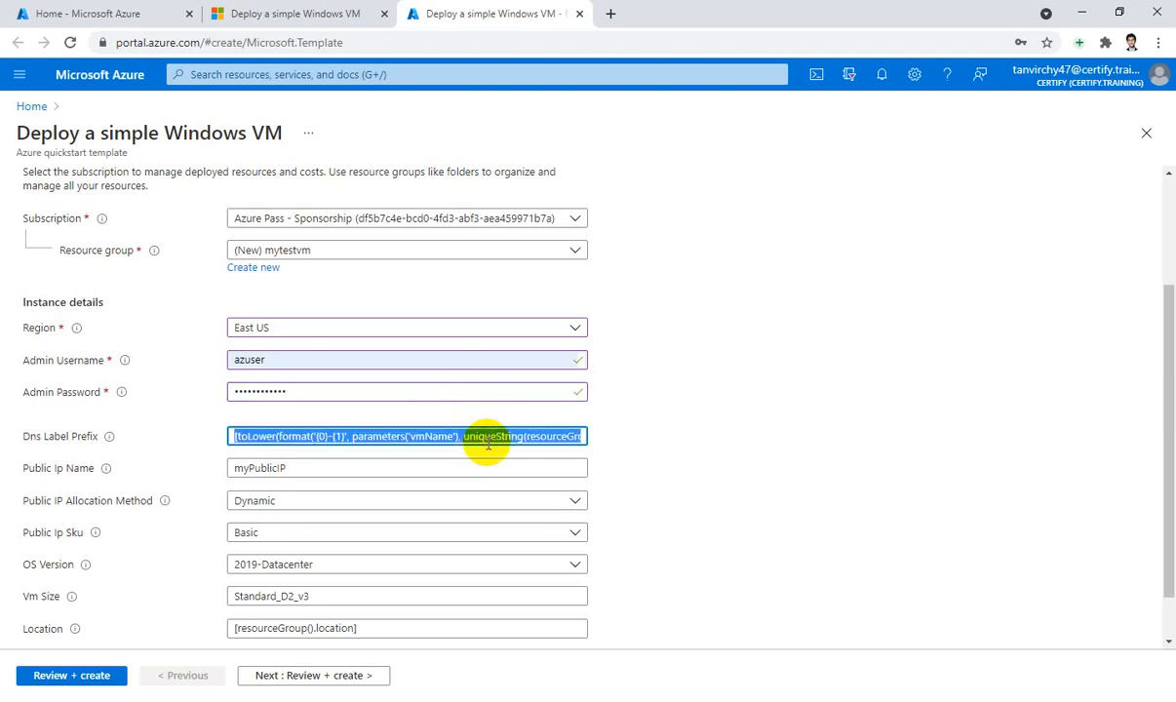
{"action": "type", "text": "m"}
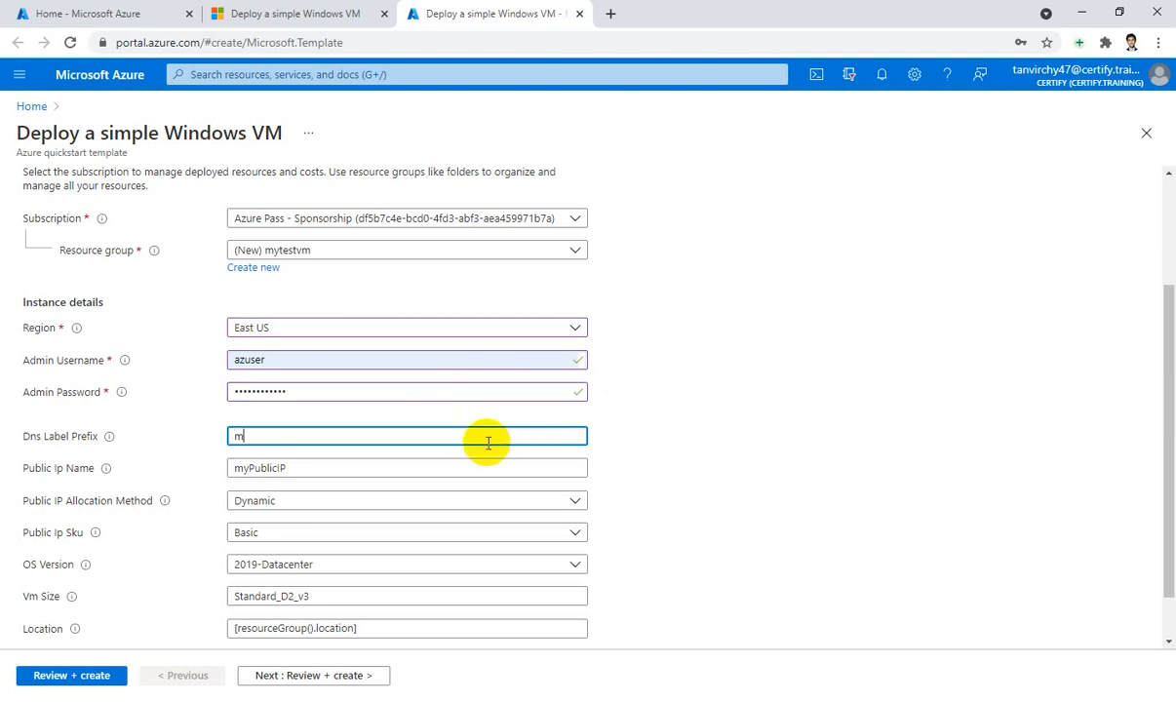
{"action": "type", "text": "yte"}
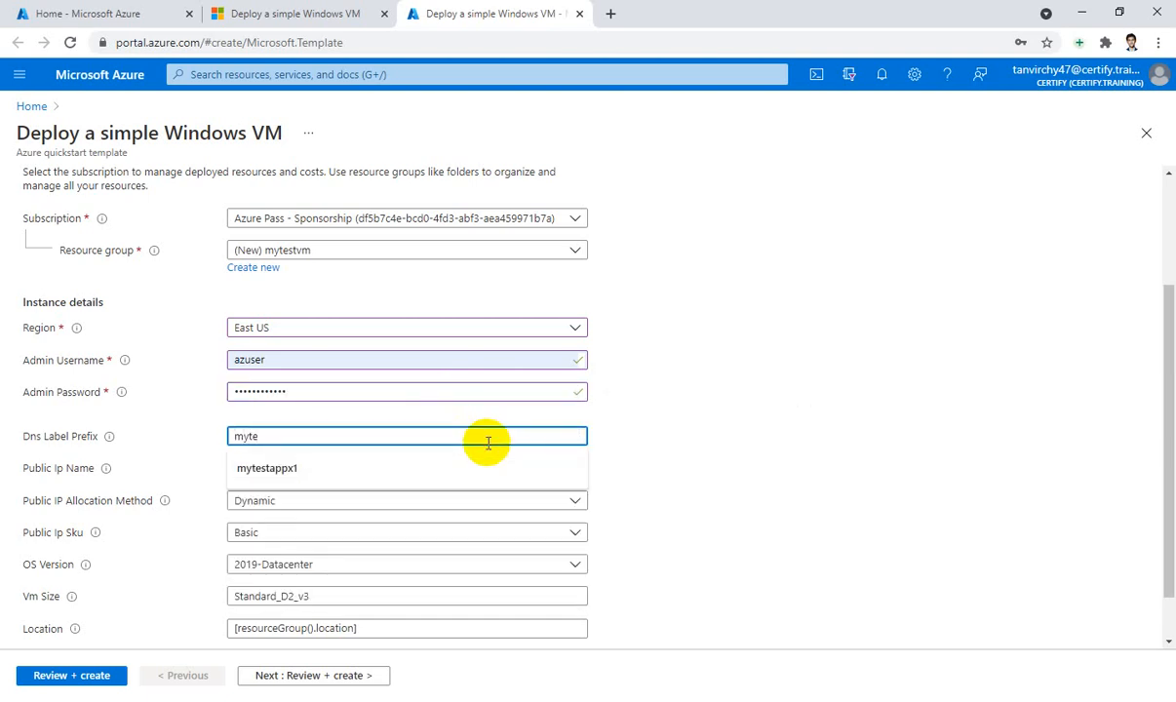
{"action": "key", "text": "BackSpace"}
{"action": "key", "text": "BackSpace"}
{"action": "key", "text": "BackSpace"}
{"action": "key", "text": "BackSpace"}
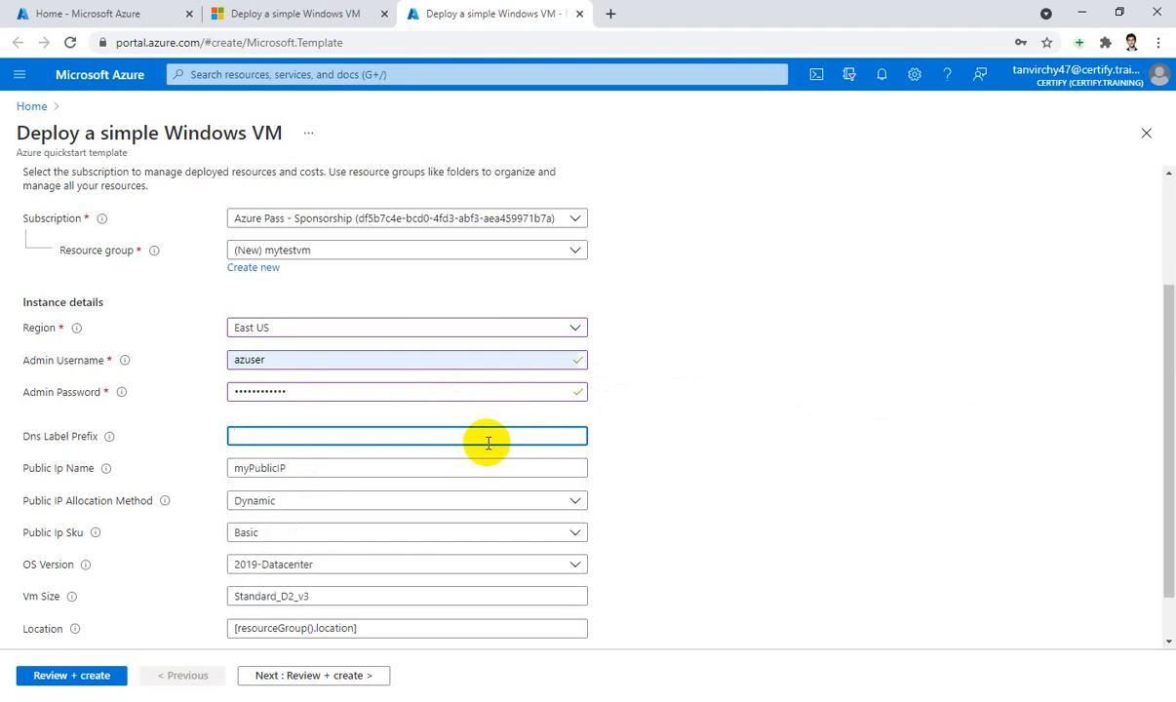
{"action": "type", "text": "tem"}
{"action": "key", "text": "BackSpace"}
{"action": "key", "text": "BackSpace"}
{"action": "key", "text": "BackSpace"}
{"action": "type", "text": "m"}
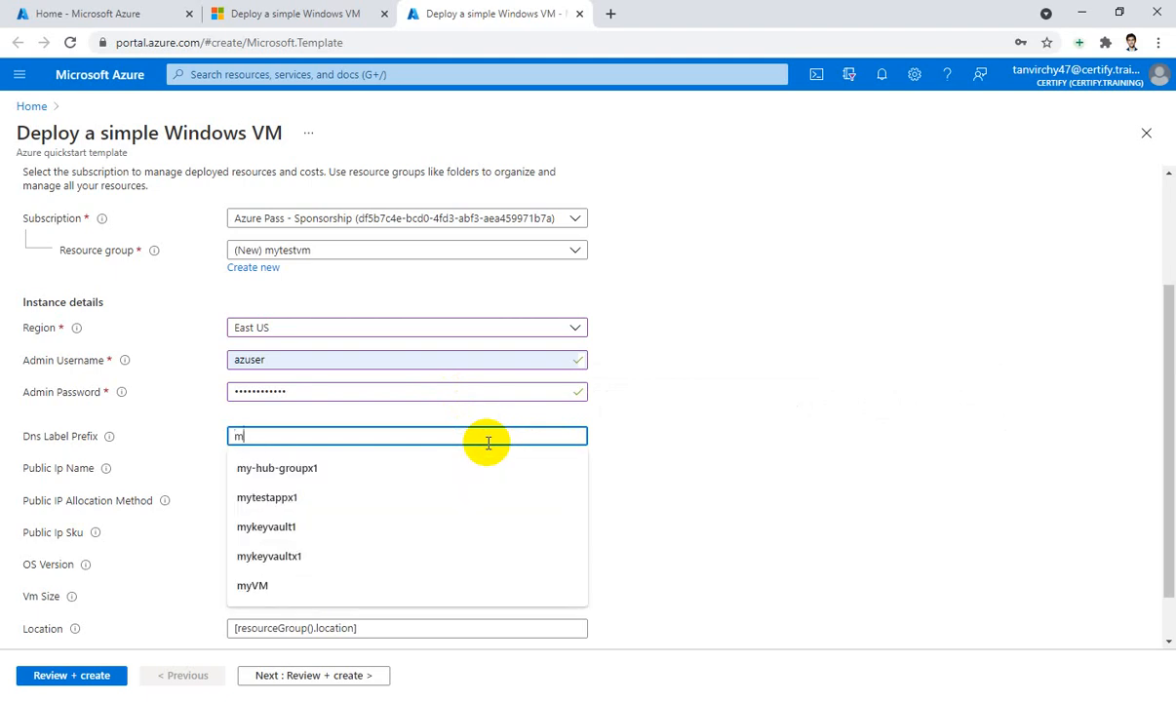
{"action": "type", "text": "ytemplate"}
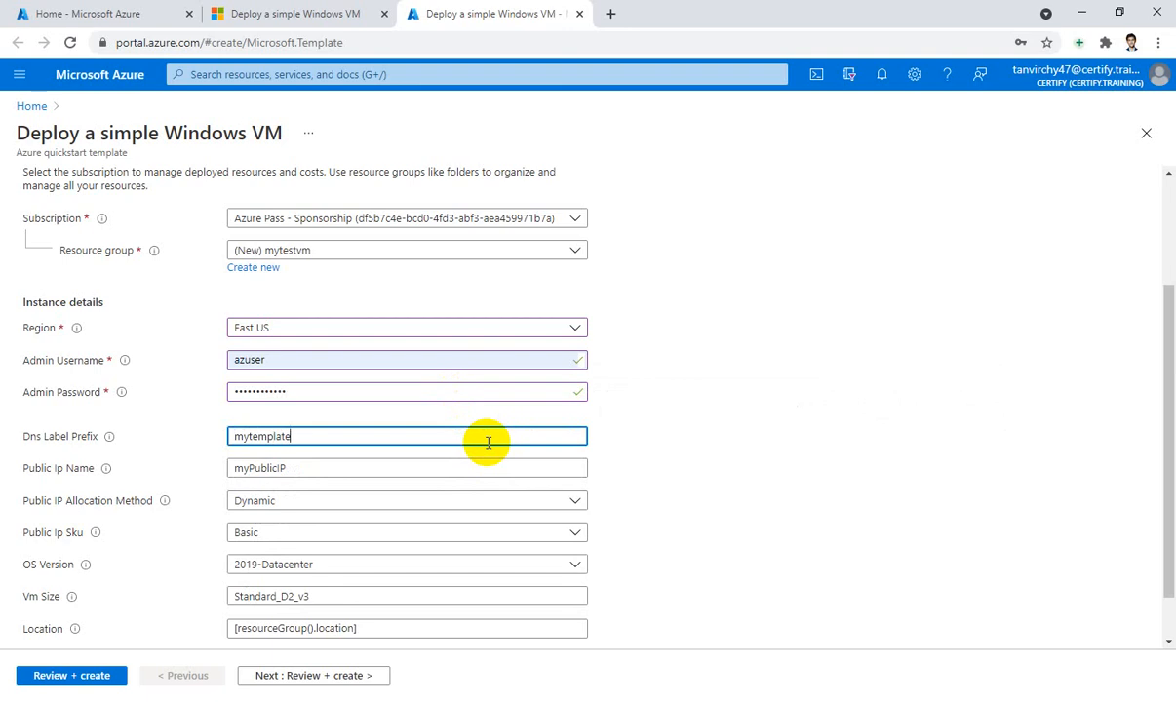
{"action": "type", "text": "Vm"}
{"action": "key", "text": "BackSpace"}
{"action": "key", "text": "BackSpace"}
{"action": "type", "text": "vm"}
- Change the public IP name to asdf
{"action": "scroll", "coordinate": [488, 444], "scroll_direction": "down", "scroll_amount": 1}
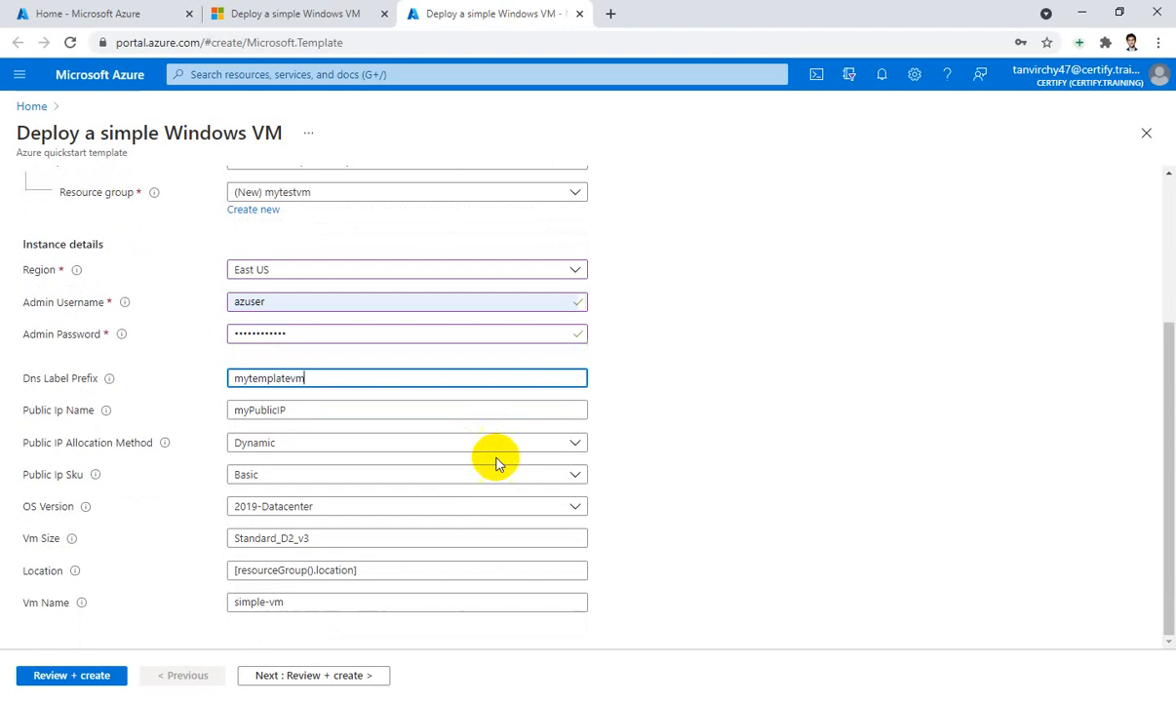
{"action": "double_click", "coordinate": [485, 410]}
{"action": "type", "text": "asdf"}
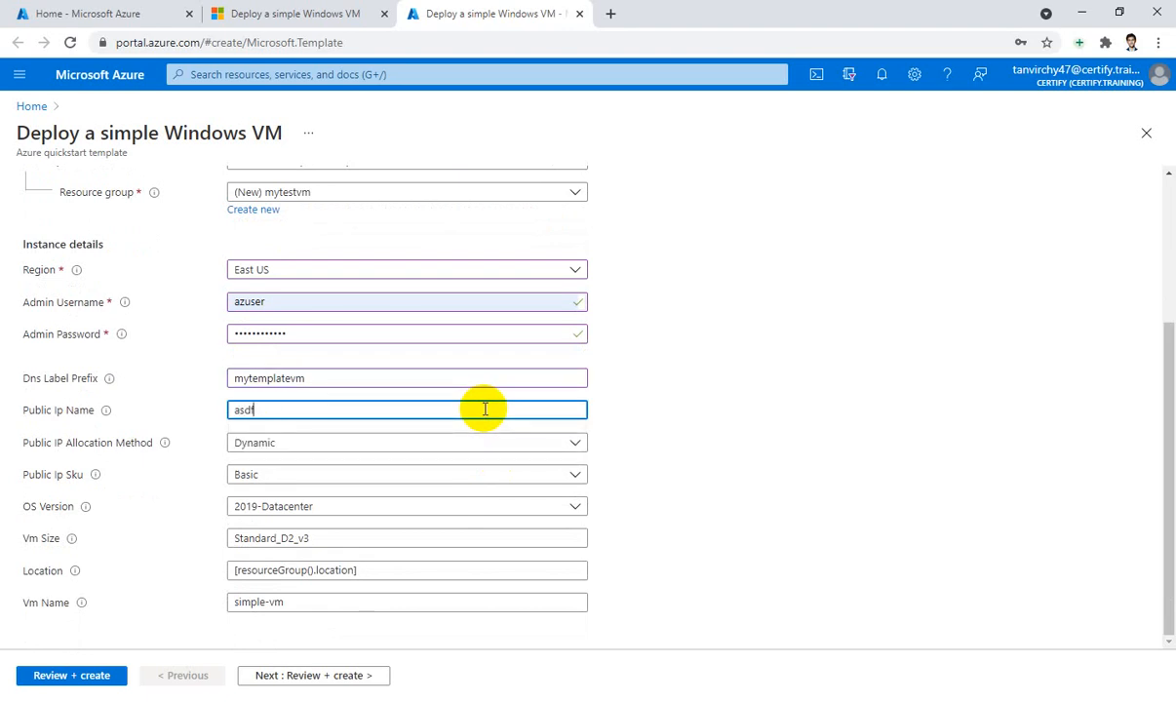
- Review and create the deployment, and open the mytestvm resource group once it completes
{"action": "left_click", "coordinate": [332, 689]}
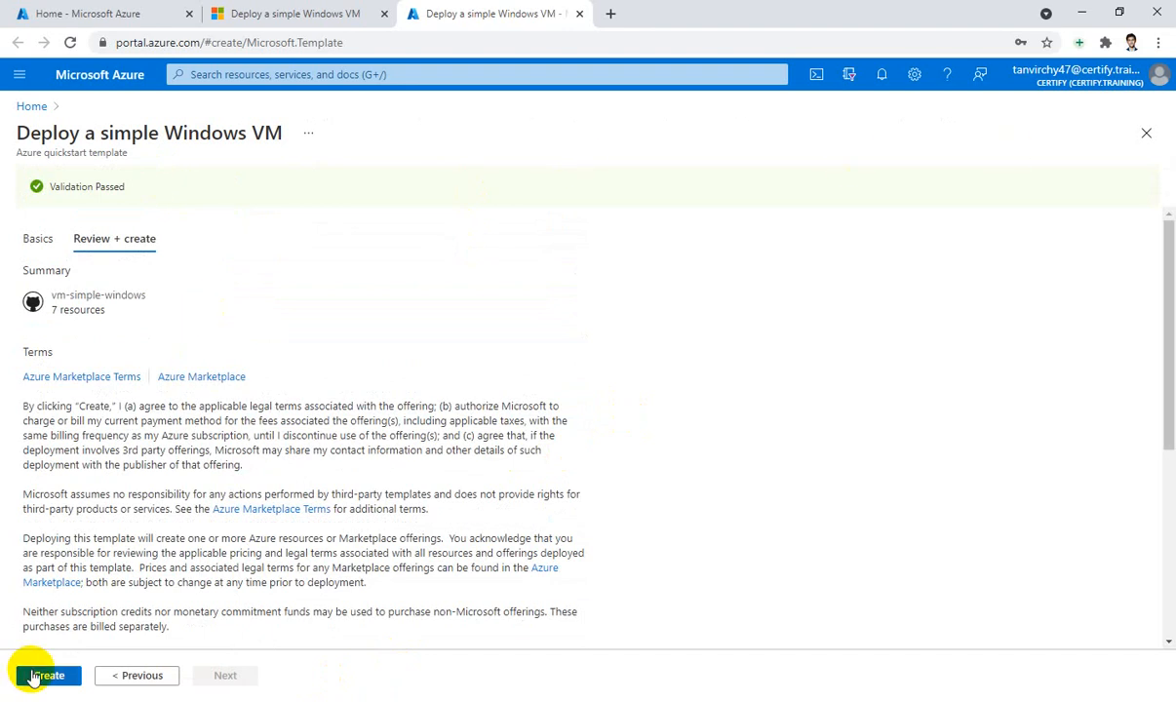
{"action": "left_click", "coordinate": [33, 674]}
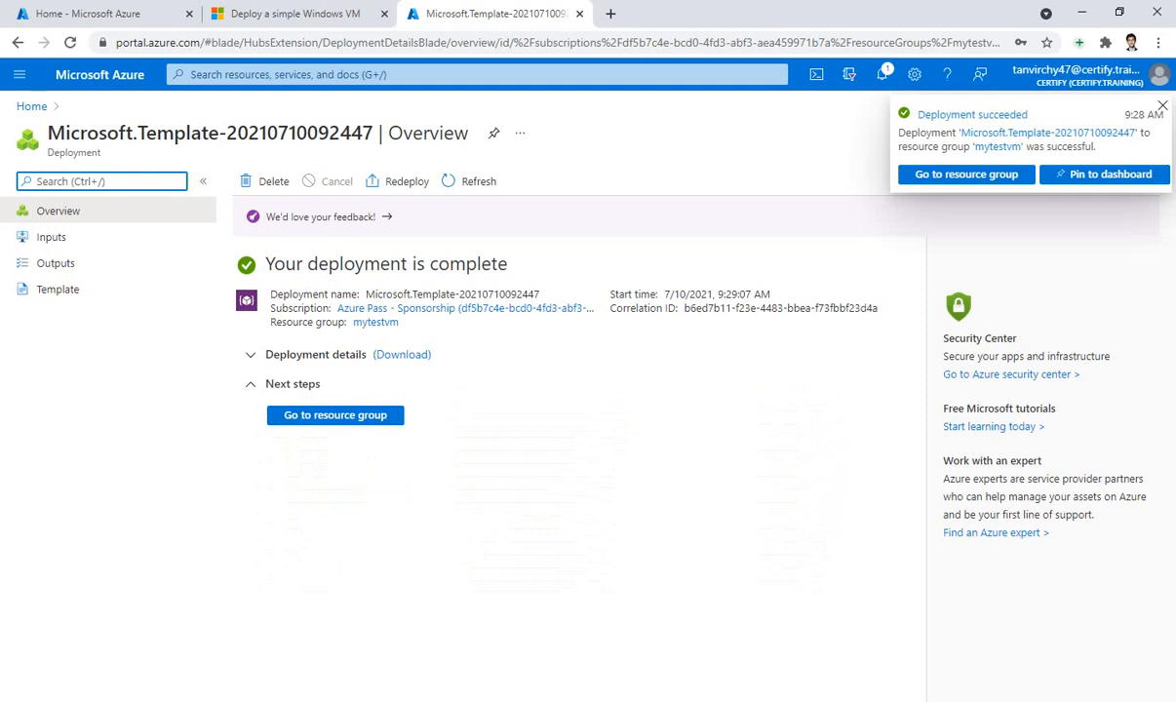
{"action": "left_click", "coordinate": [1163, 107]}
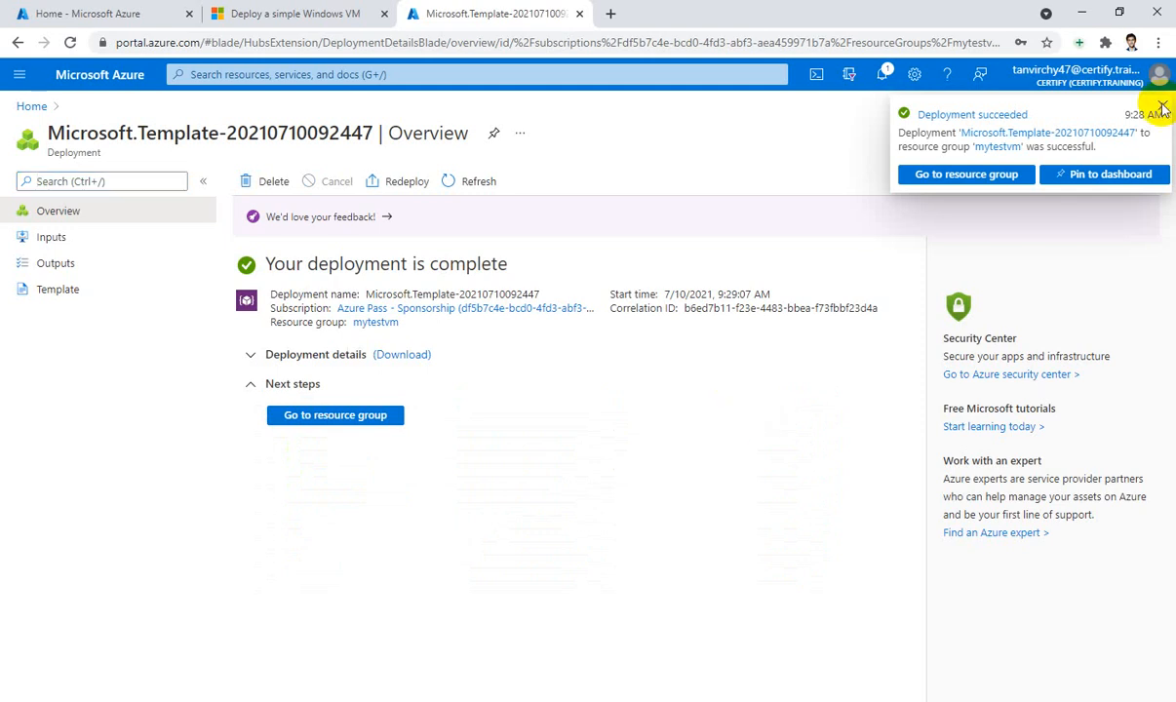
{"action": "left_click", "coordinate": [311, 418]}
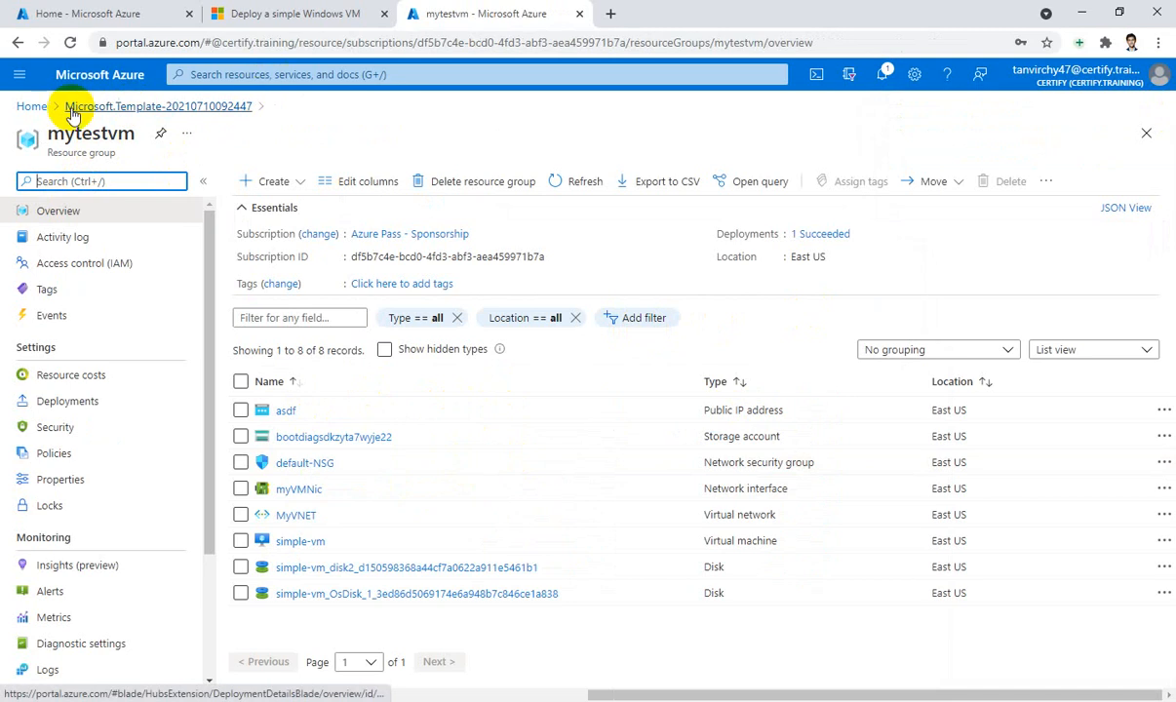
- List the virtual machines across all subscriptions and open the overview of simple-vm
{"action": "left_click", "coordinate": [31, 108]}
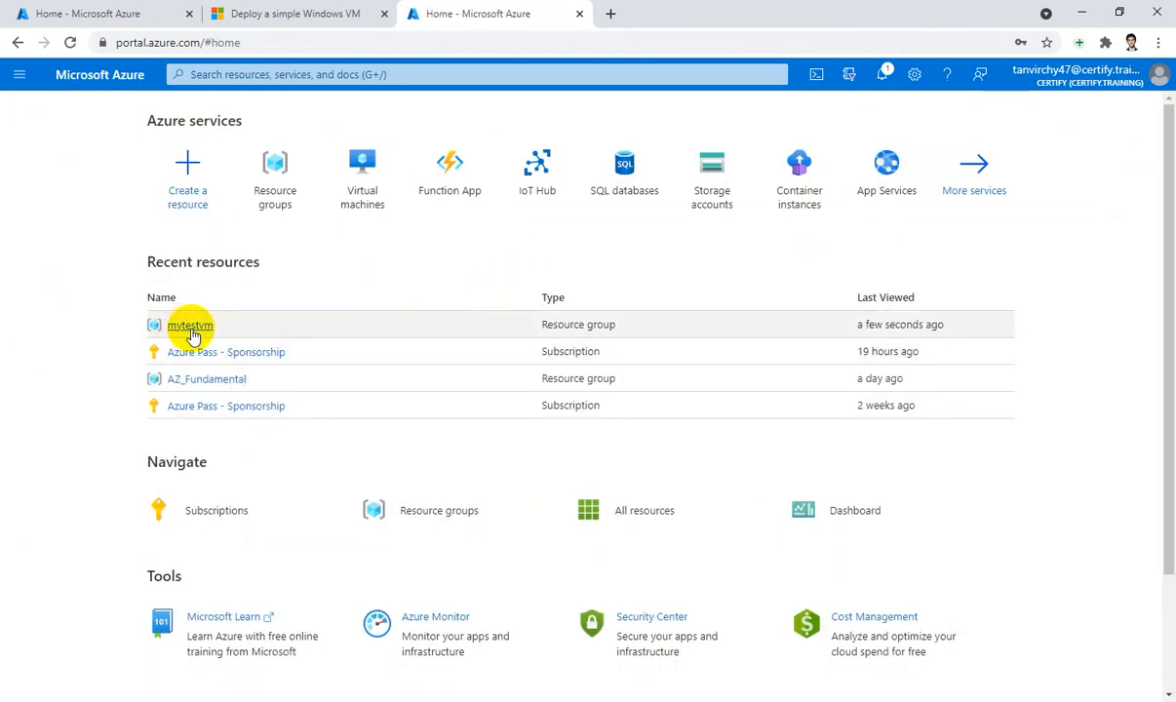
{"action": "left_click", "coordinate": [363, 202]}
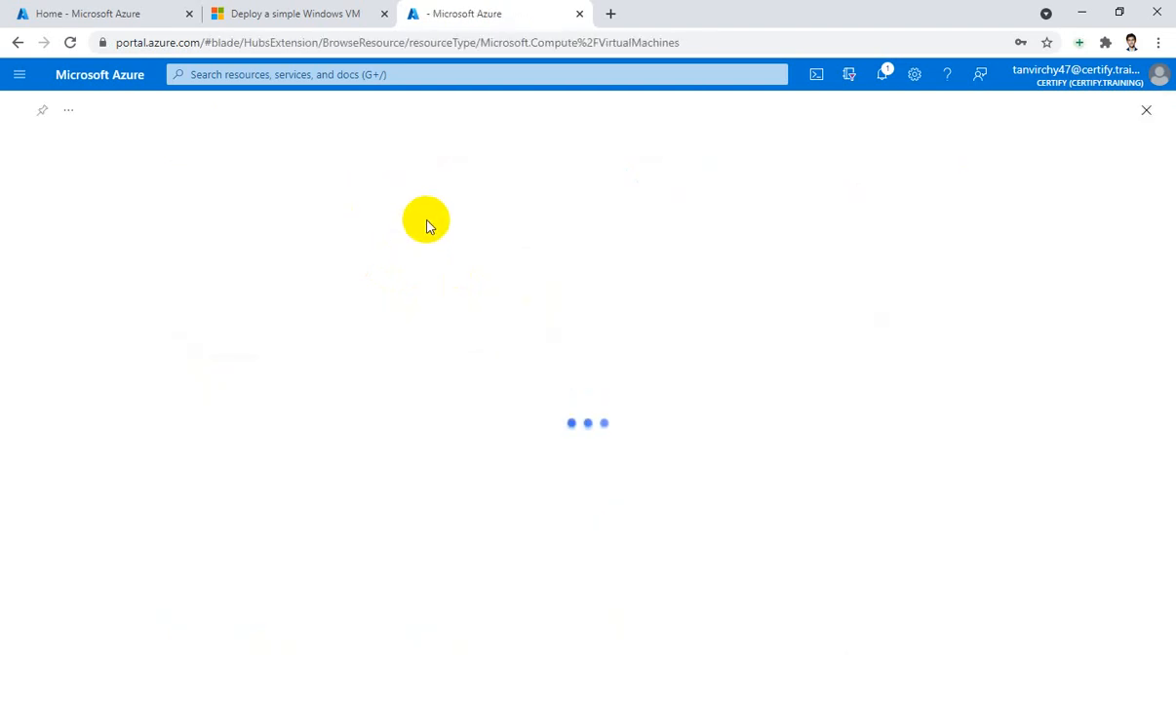
{"action": "left_click", "coordinate": [293, 217]}
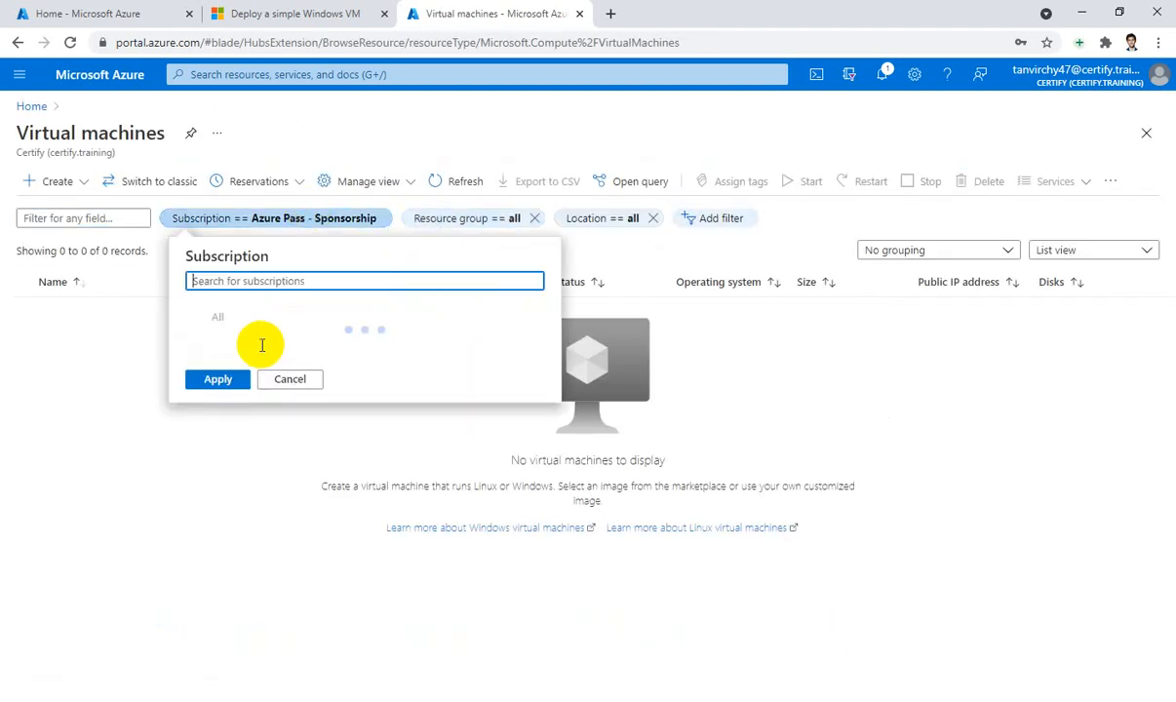
{"action": "left_click", "coordinate": [197, 316]}
{"action": "left_click", "coordinate": [197, 316]}
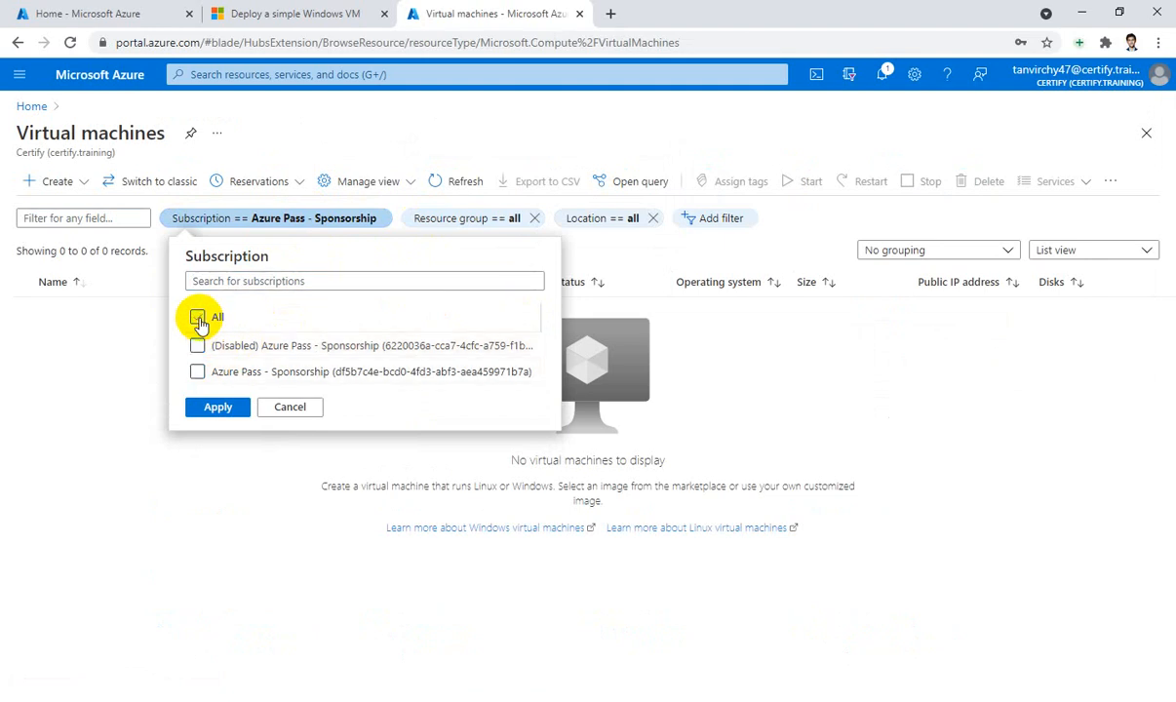
{"action": "left_click", "coordinate": [197, 316]}
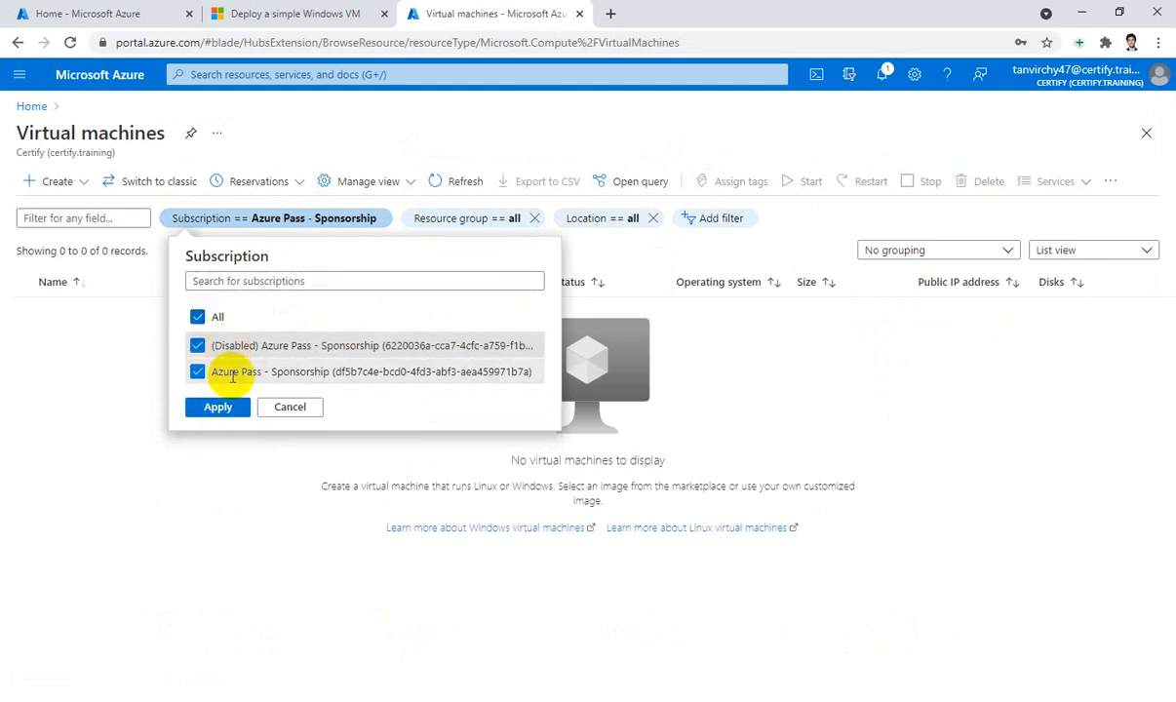
{"action": "left_click", "coordinate": [218, 407]}
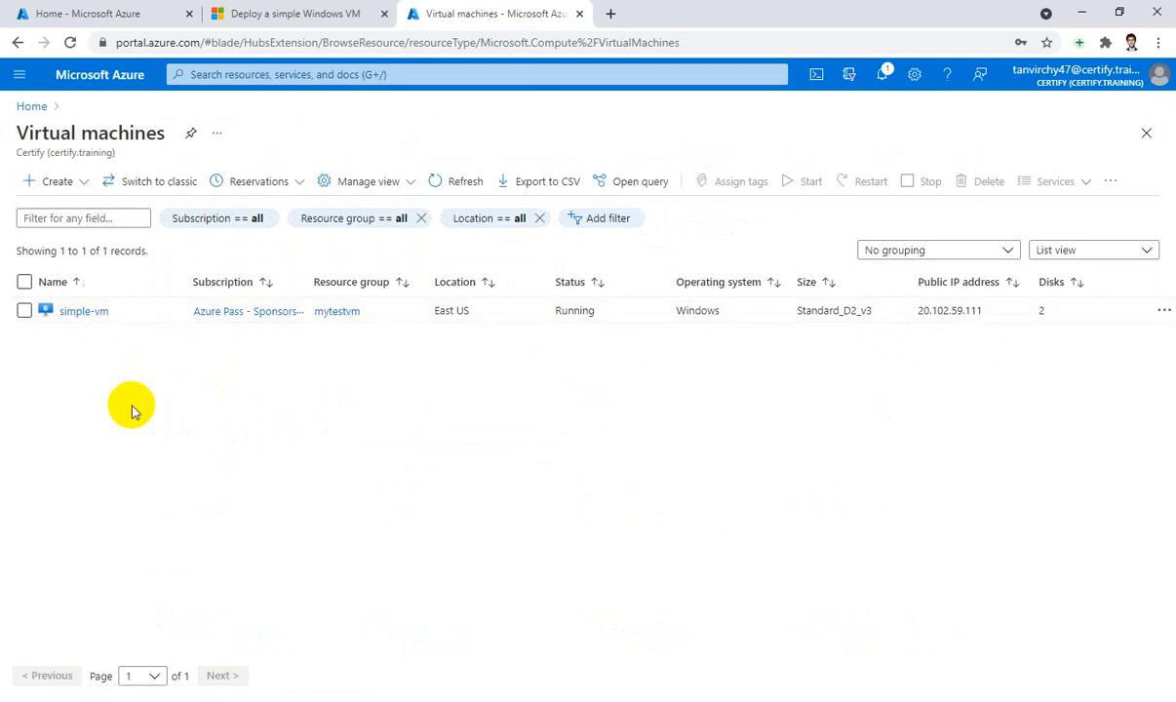
{"action": "left_click", "coordinate": [84, 313]}
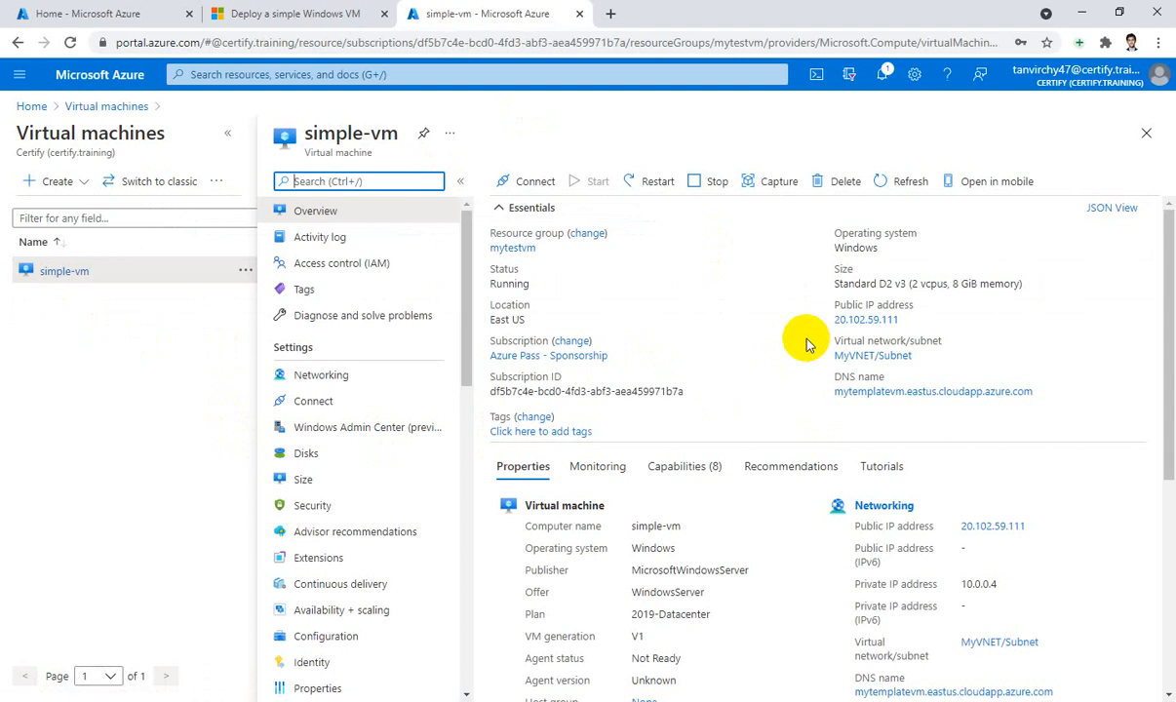
- Examine the simple-vm monitoring overview, including its CPU, network, disk and available memory charts
{"action": "scroll", "coordinate": [803, 337], "scroll_direction": "down", "scroll_amount": 3}
{"action": "scroll", "coordinate": [809, 335], "scroll_direction": "up", "scroll_amount": 3}
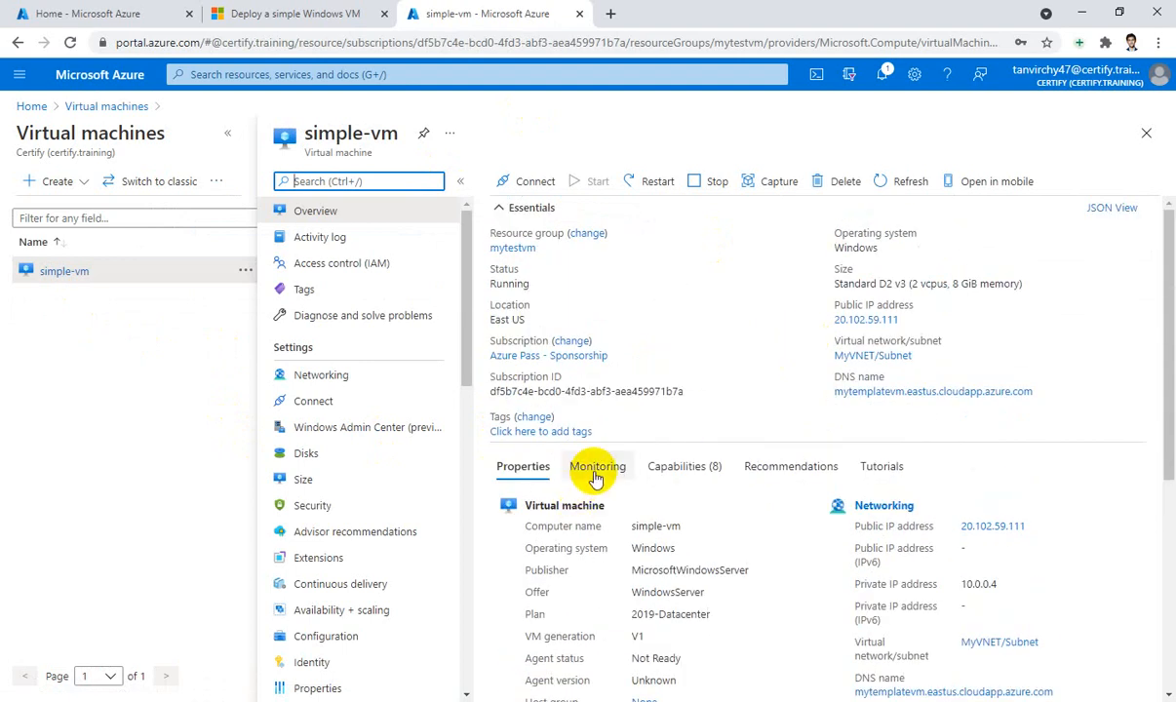
{"action": "left_click", "coordinate": [598, 470]}
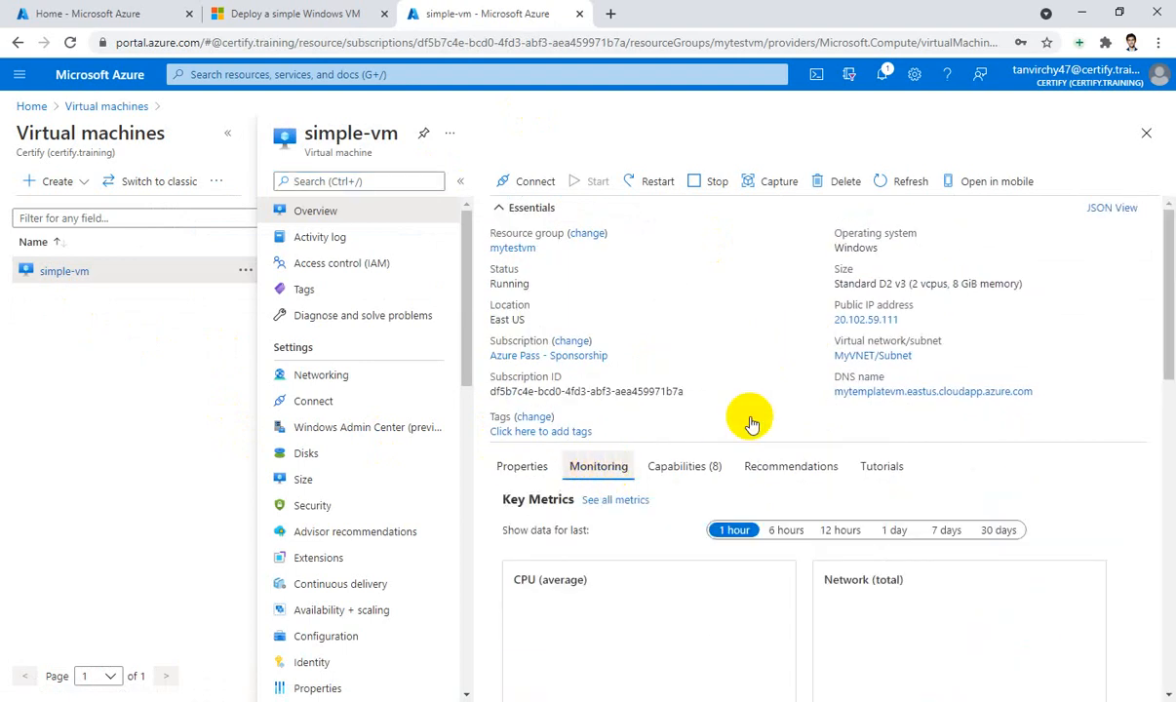
{"action": "scroll", "coordinate": [751, 423], "scroll_direction": "down", "scroll_amount": 3}
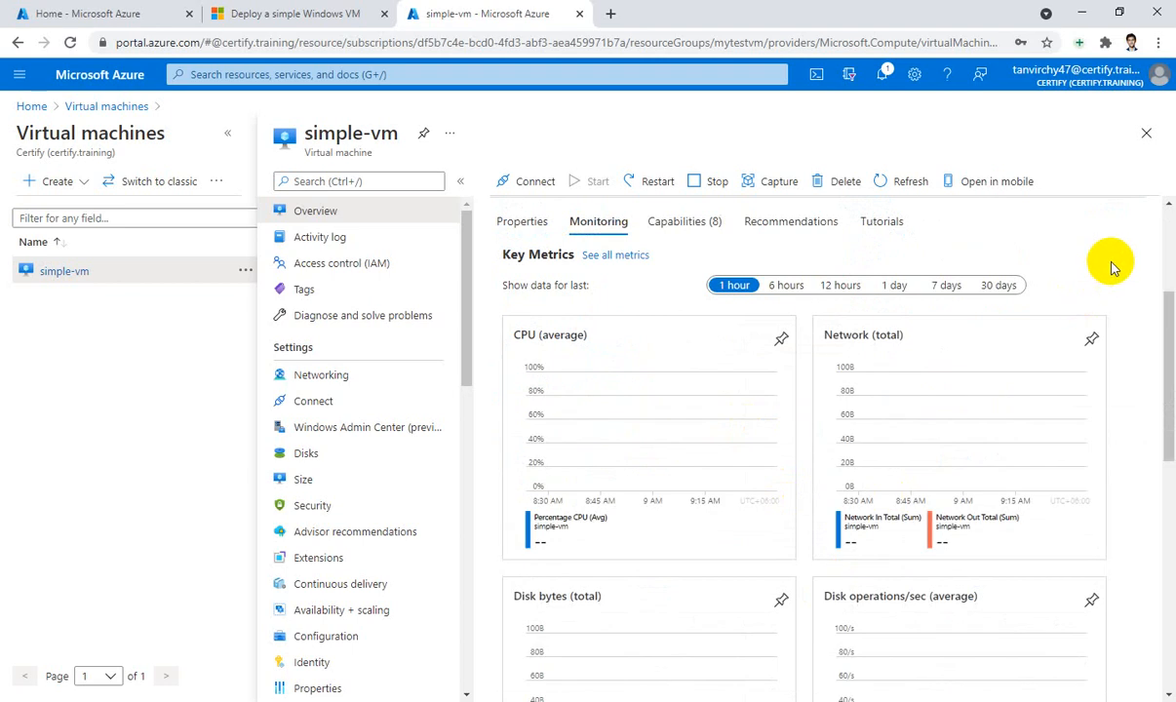
{"action": "scroll", "coordinate": [1113, 264], "scroll_direction": "down", "scroll_amount": 1}
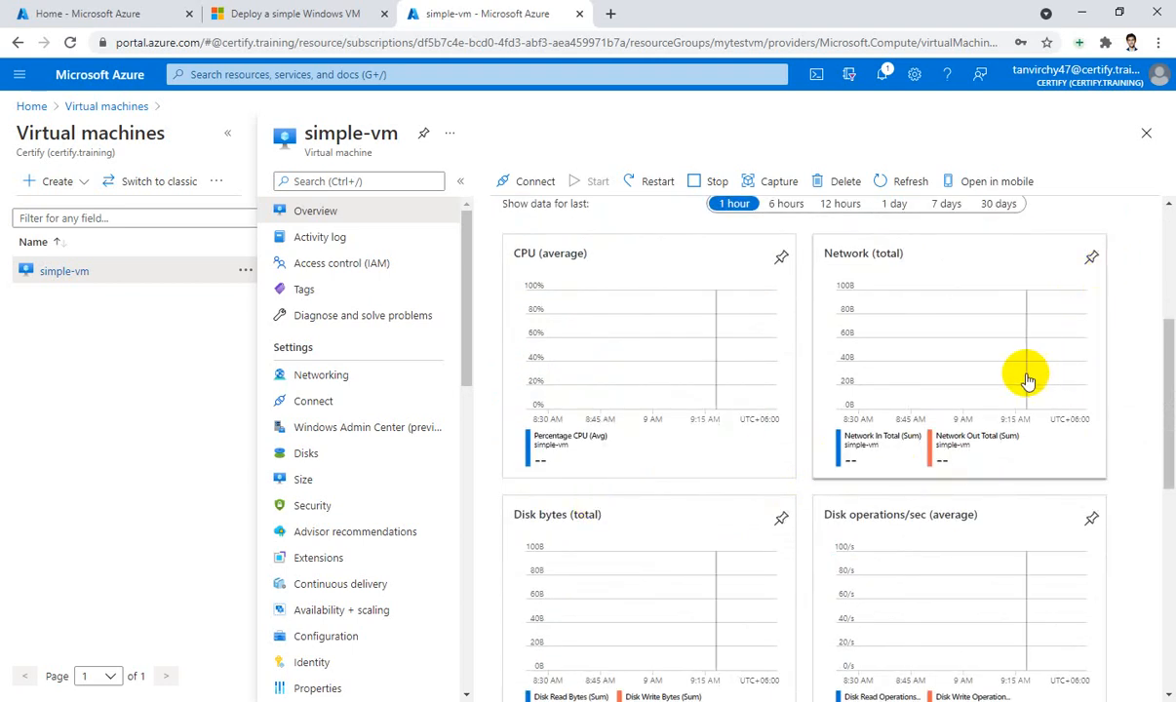
{"action": "scroll", "coordinate": [1027, 380], "scroll_direction": "down", "scroll_amount": 5}
{"action": "scroll", "coordinate": [1027, 381], "scroll_direction": "down", "scroll_amount": 2}
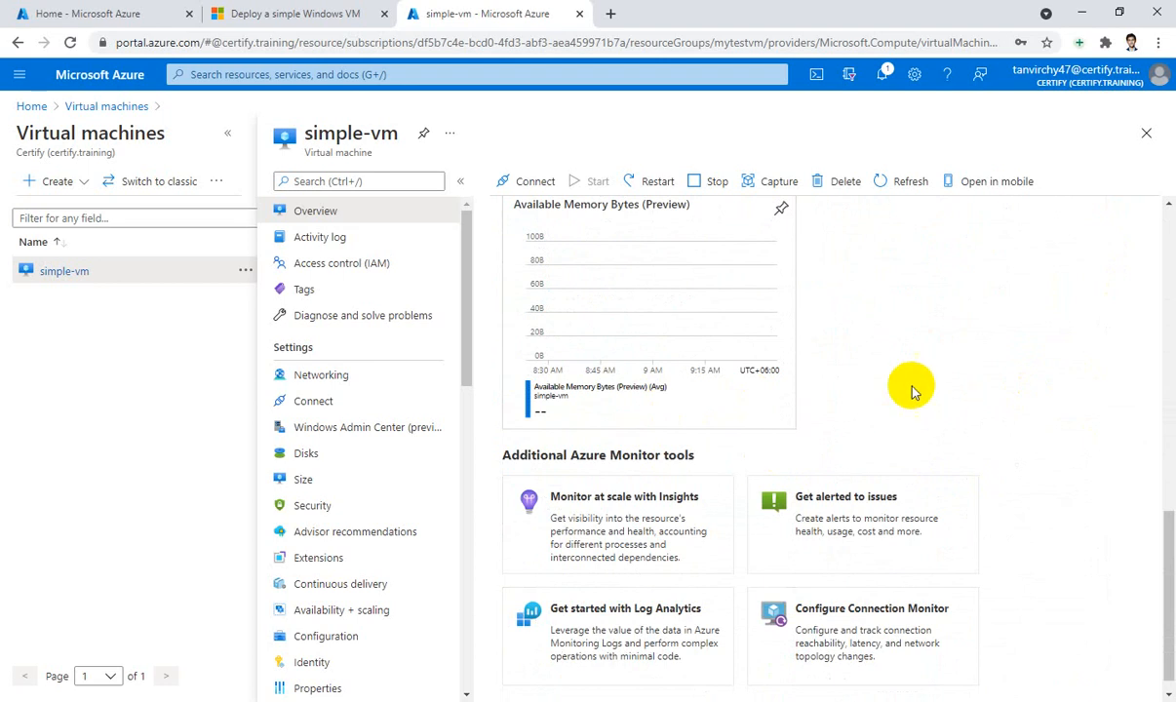
{"action": "scroll", "coordinate": [822, 395], "scroll_direction": "up", "scroll_amount": 11}
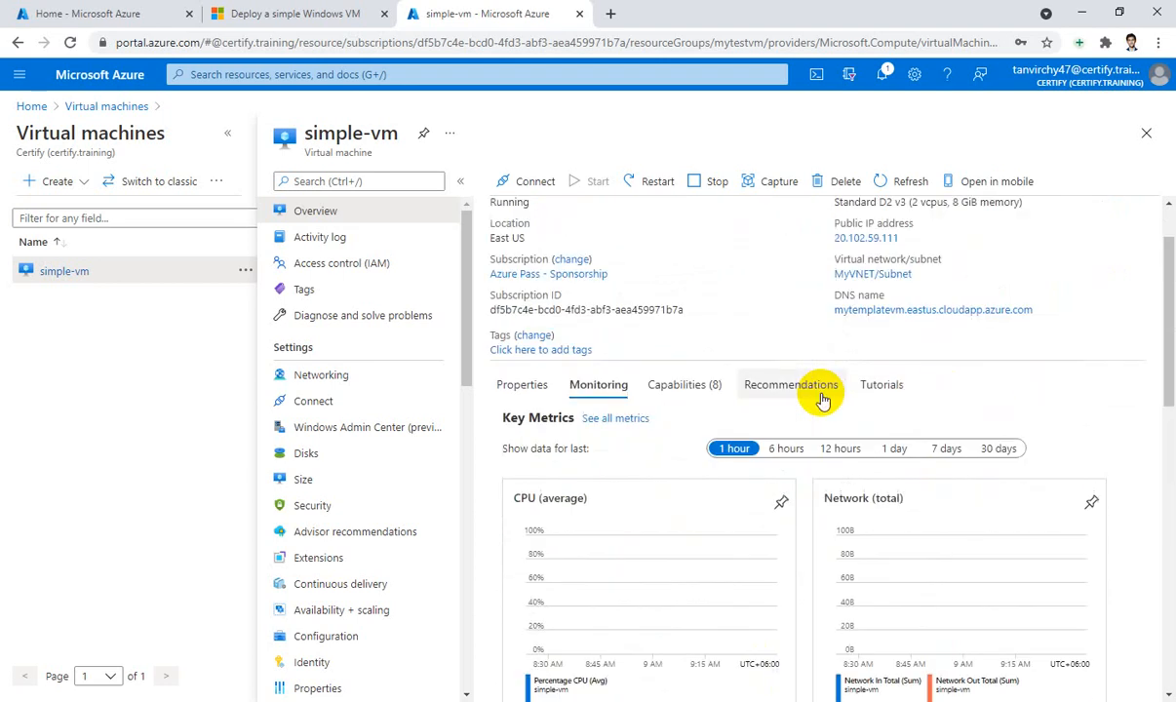
{"action": "scroll", "coordinate": [822, 396], "scroll_direction": "up", "scroll_amount": 2}
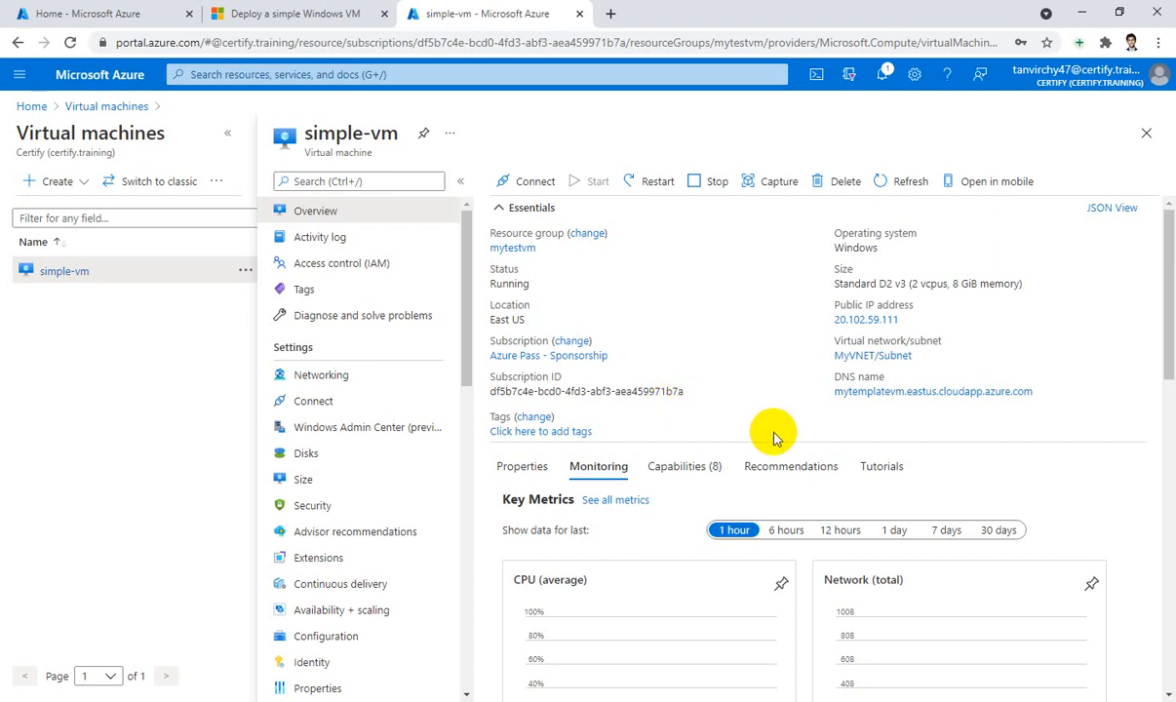
{"action": "scroll", "coordinate": [790, 429], "scroll_direction": "down", "scroll_amount": 3}
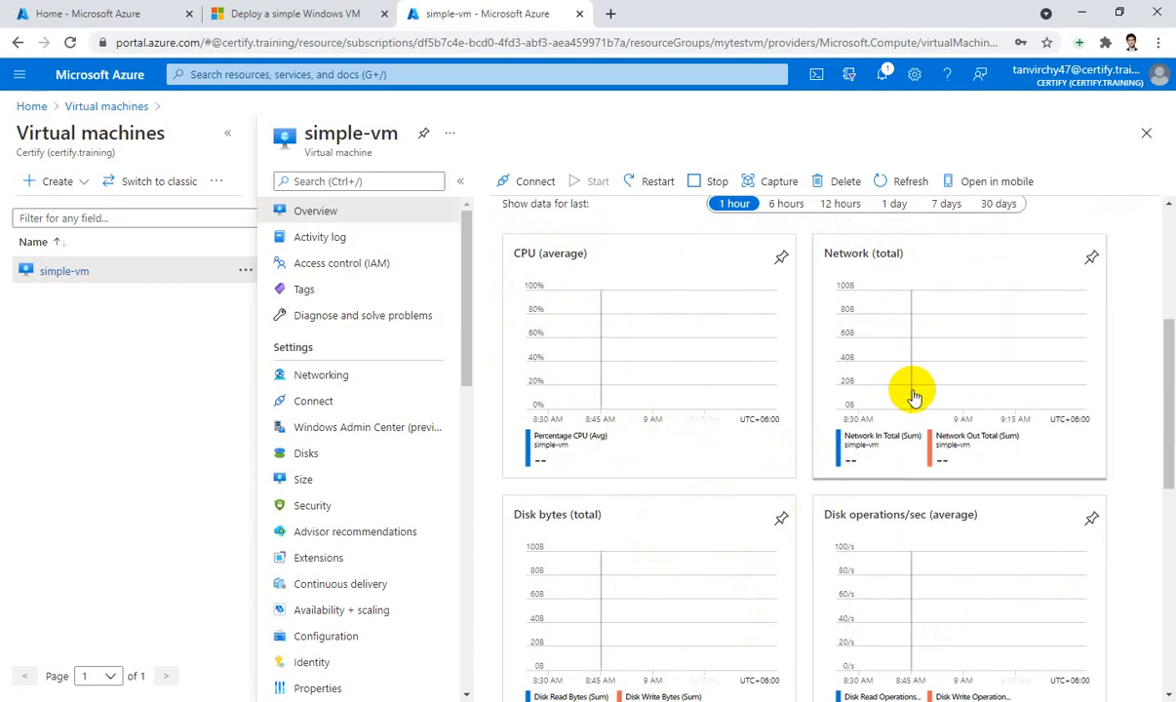
{"action": "scroll", "coordinate": [829, 551], "scroll_direction": "down", "scroll_amount": 1}
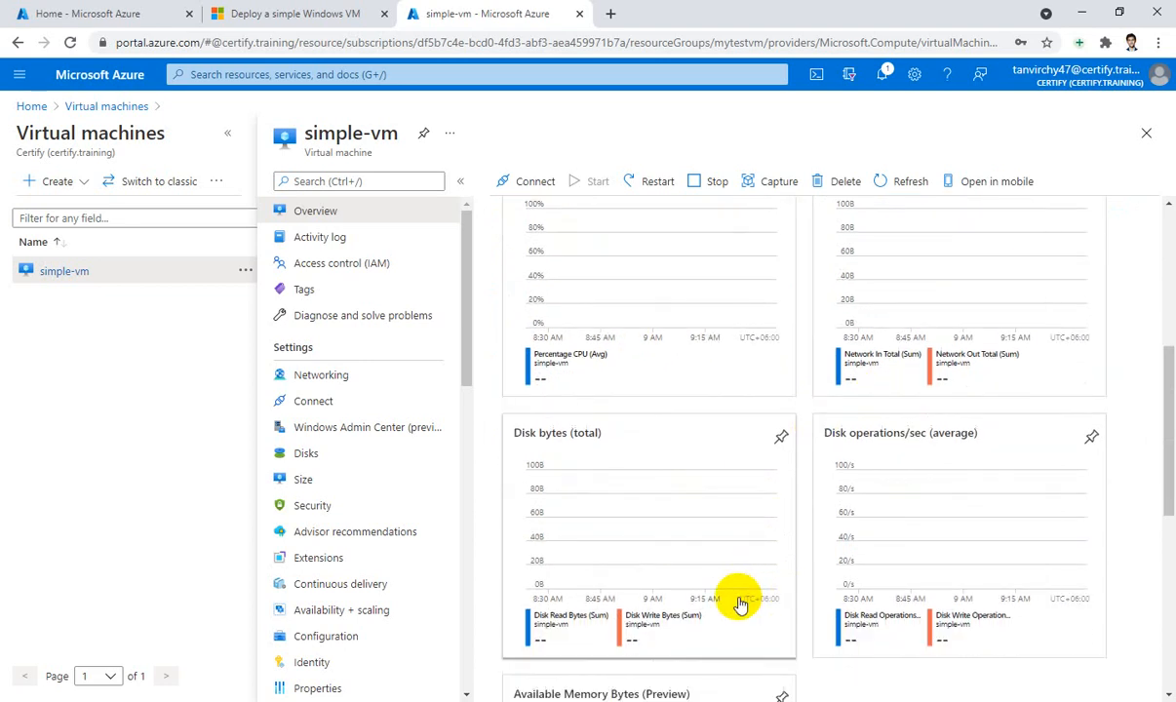
- Open simple-vm's Disk bytes (total) chart in Metrics and add the Data Disk Bandwidth Consumed Percentage metric
{"action": "left_click", "coordinate": [741, 603]}
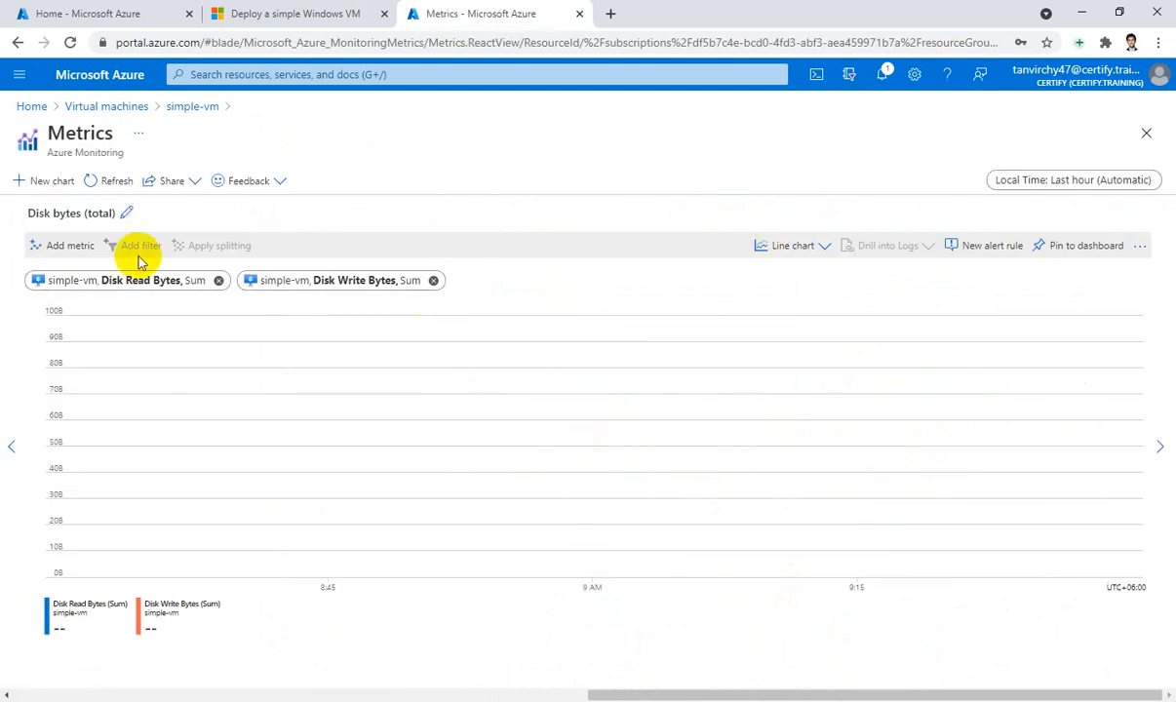
{"action": "left_click", "coordinate": [49, 248]}
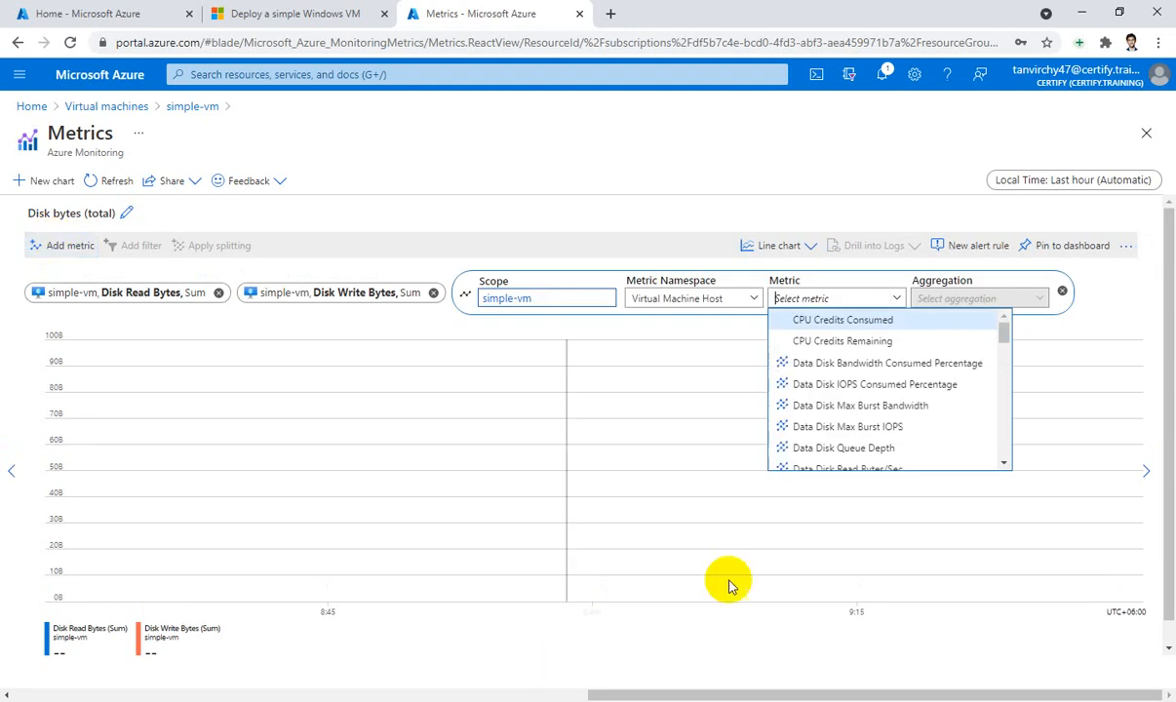
{"action": "scroll", "coordinate": [849, 433], "scroll_direction": "down", "scroll_amount": 1}
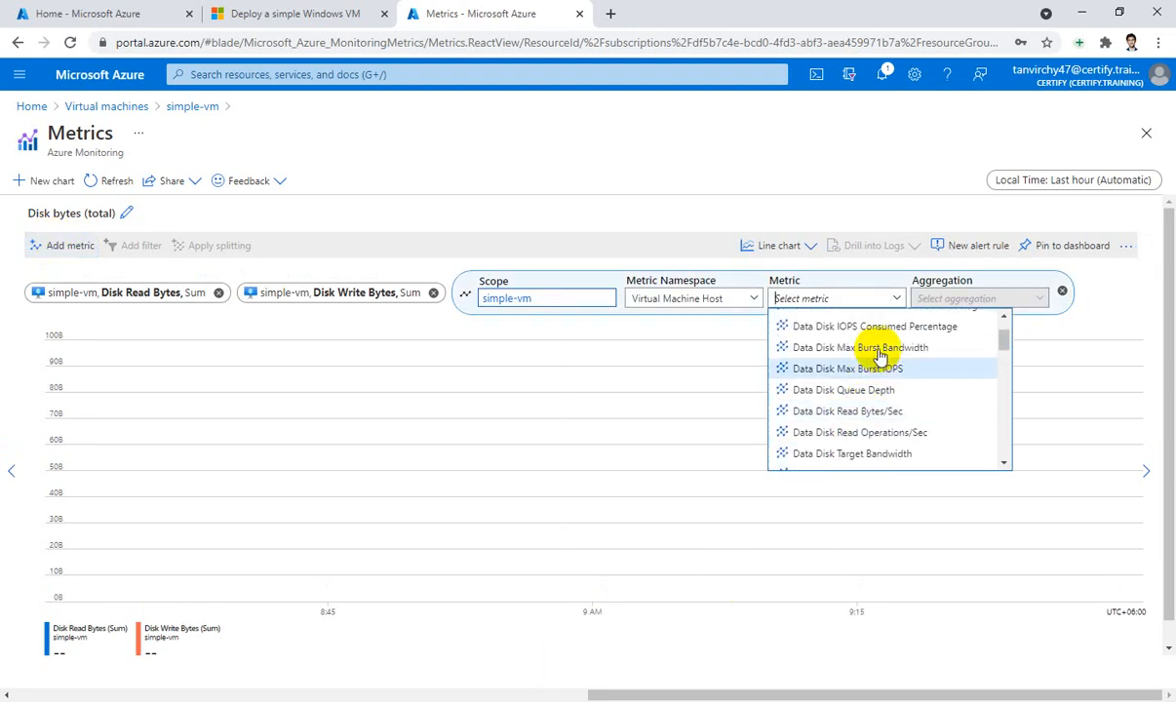
{"action": "scroll", "coordinate": [886, 351], "scroll_direction": "up", "scroll_amount": 1}
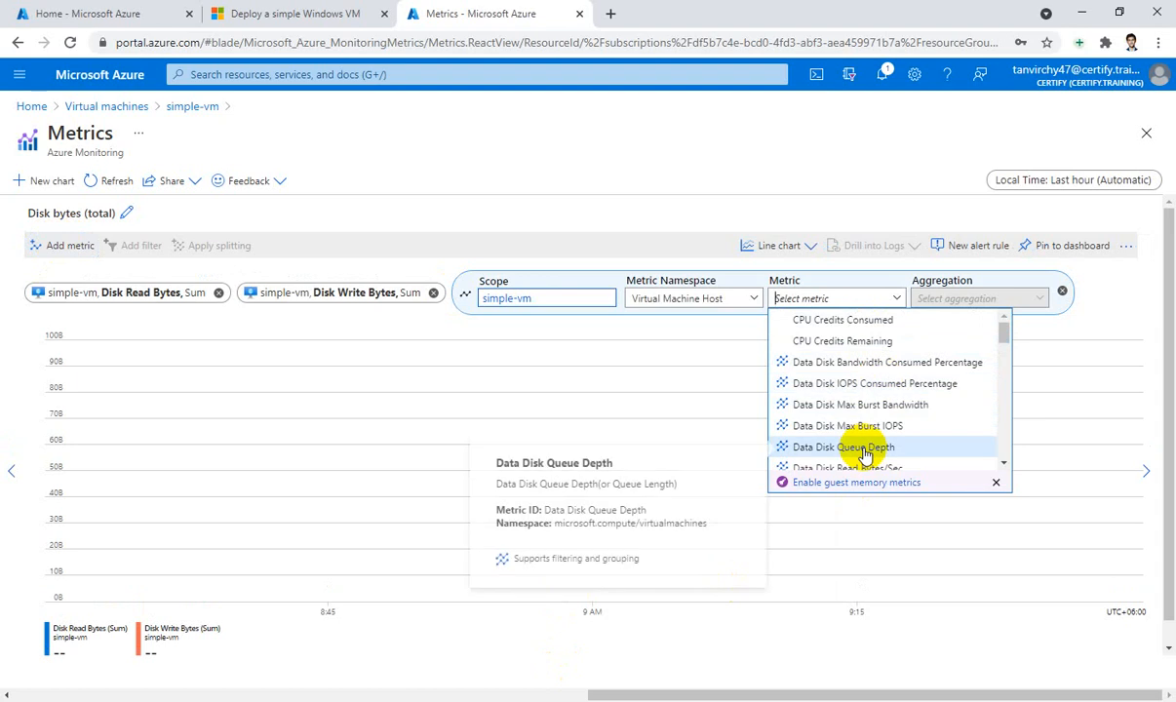
{"action": "left_click", "coordinate": [893, 372]}
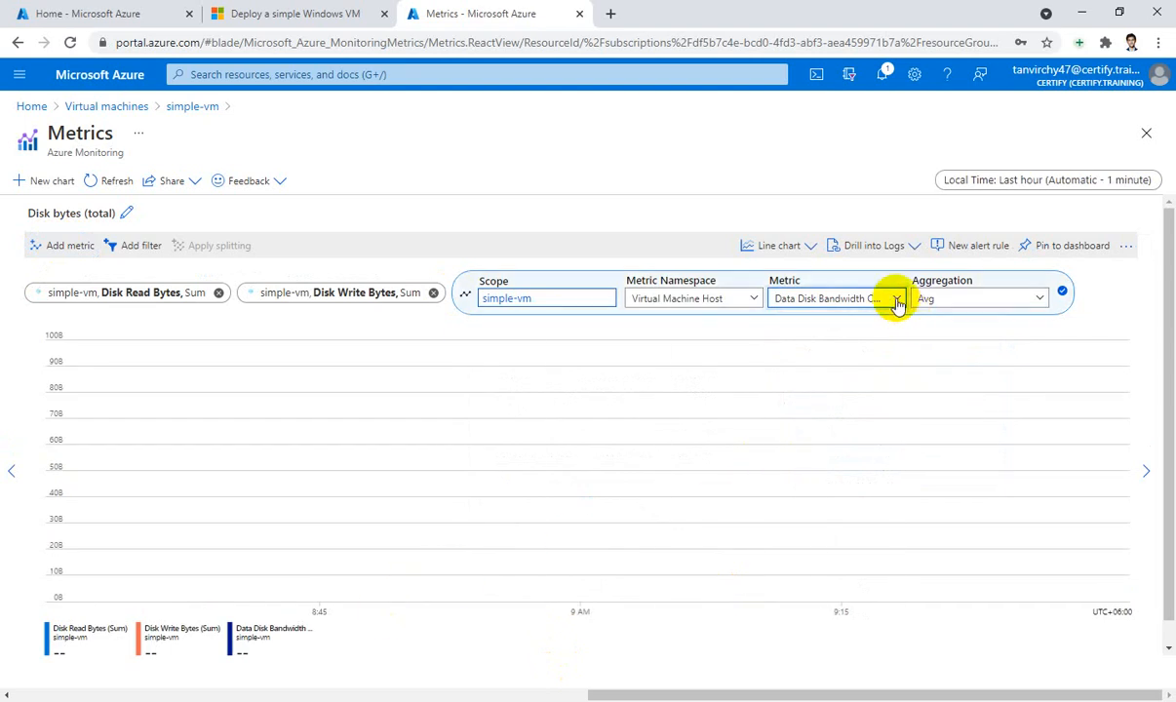
- Start a filter on the disk metrics chart and inspect its property, operator and value choices
{"action": "left_click", "coordinate": [129, 248]}
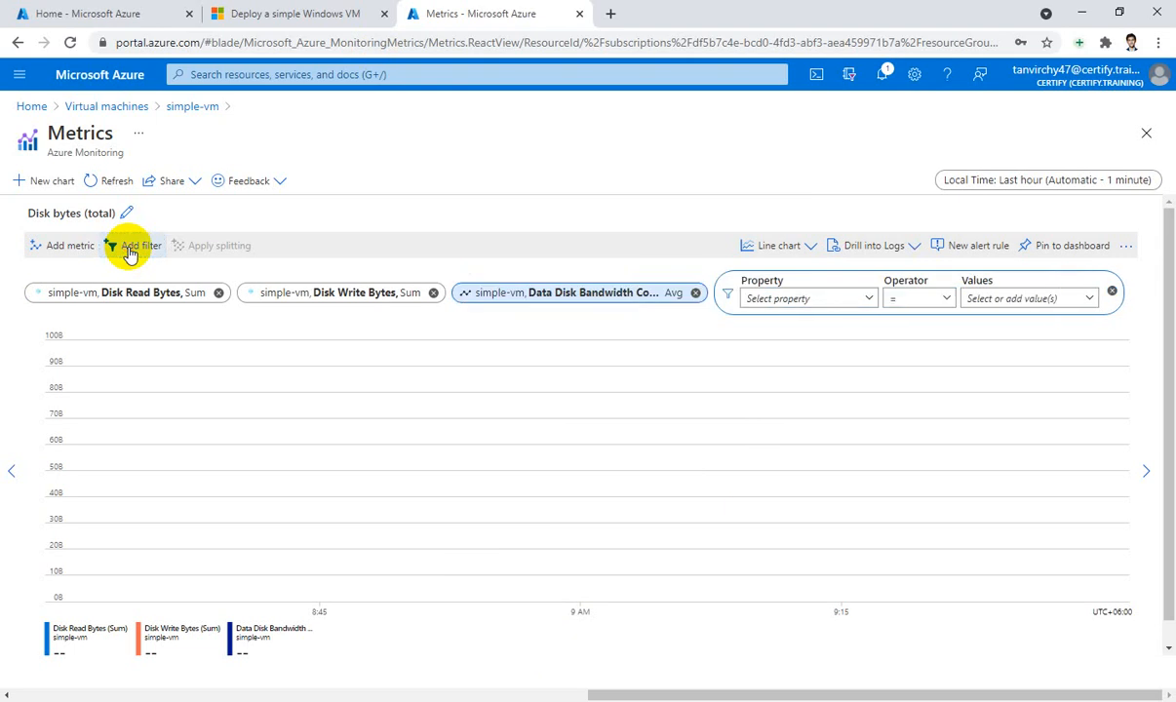
{"action": "left_click", "coordinate": [868, 301]}
{"action": "left_click", "coordinate": [946, 298]}
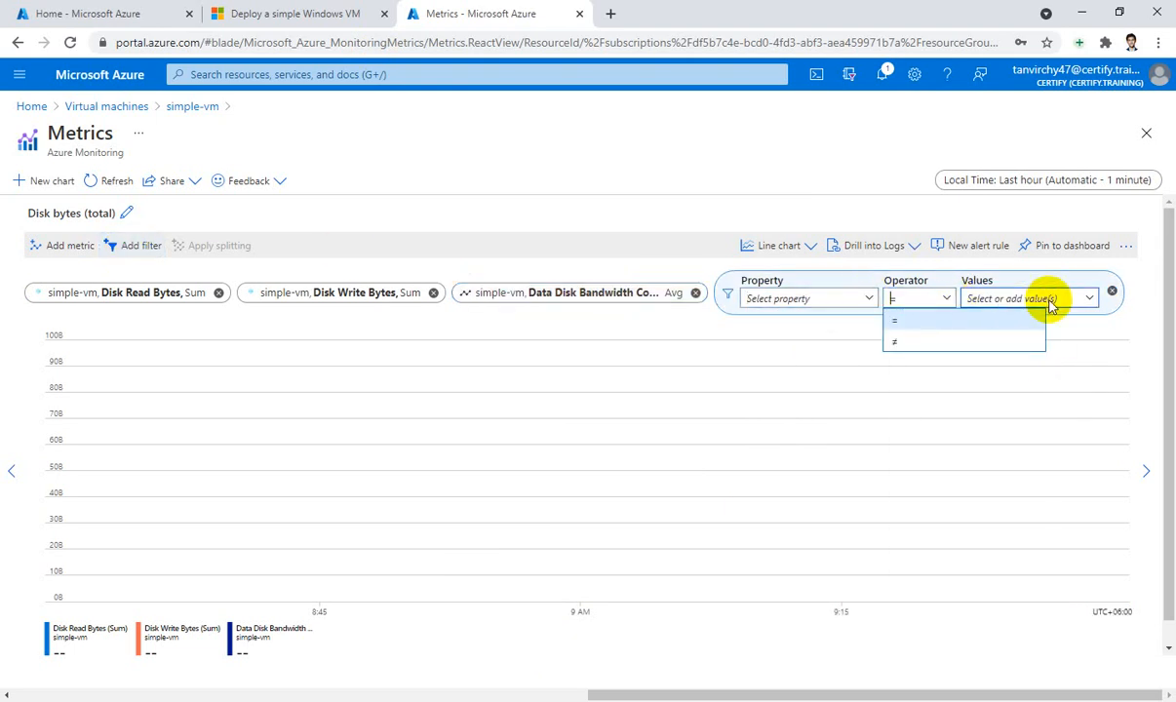
{"action": "left_click", "coordinate": [1085, 300]}
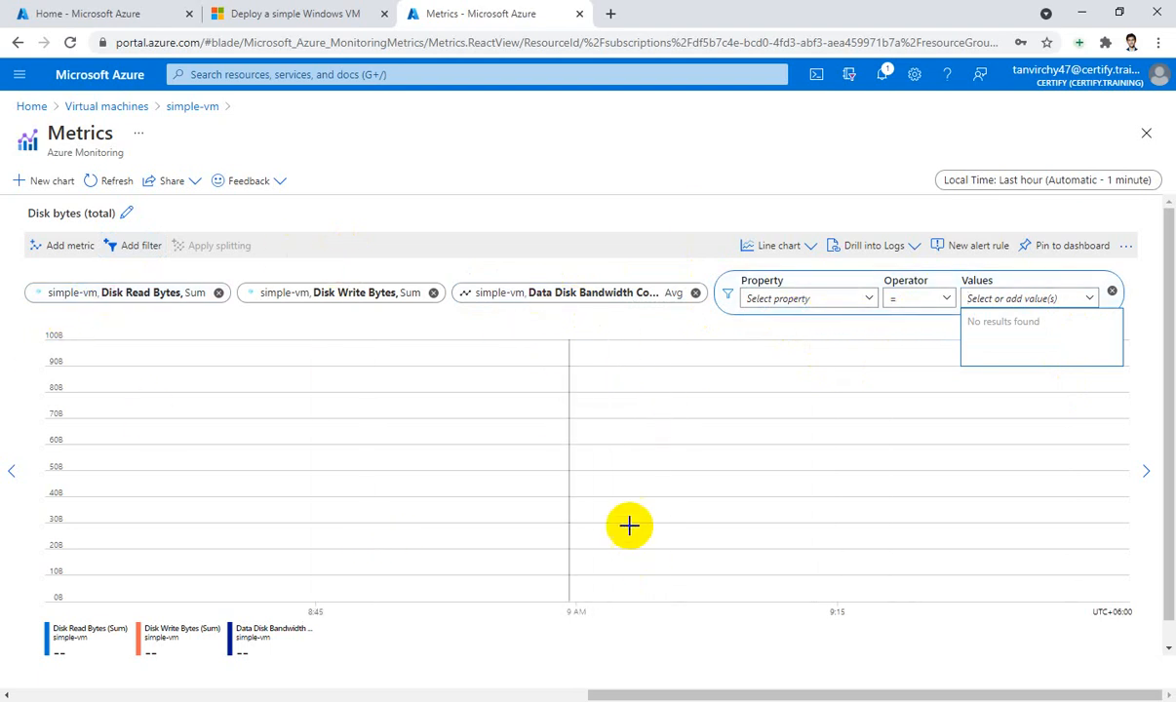
- Return to the Azure portal home page and briefly revisit the Deploy a simple Windows VM template page
{"action": "left_click", "coordinate": [29, 105]}
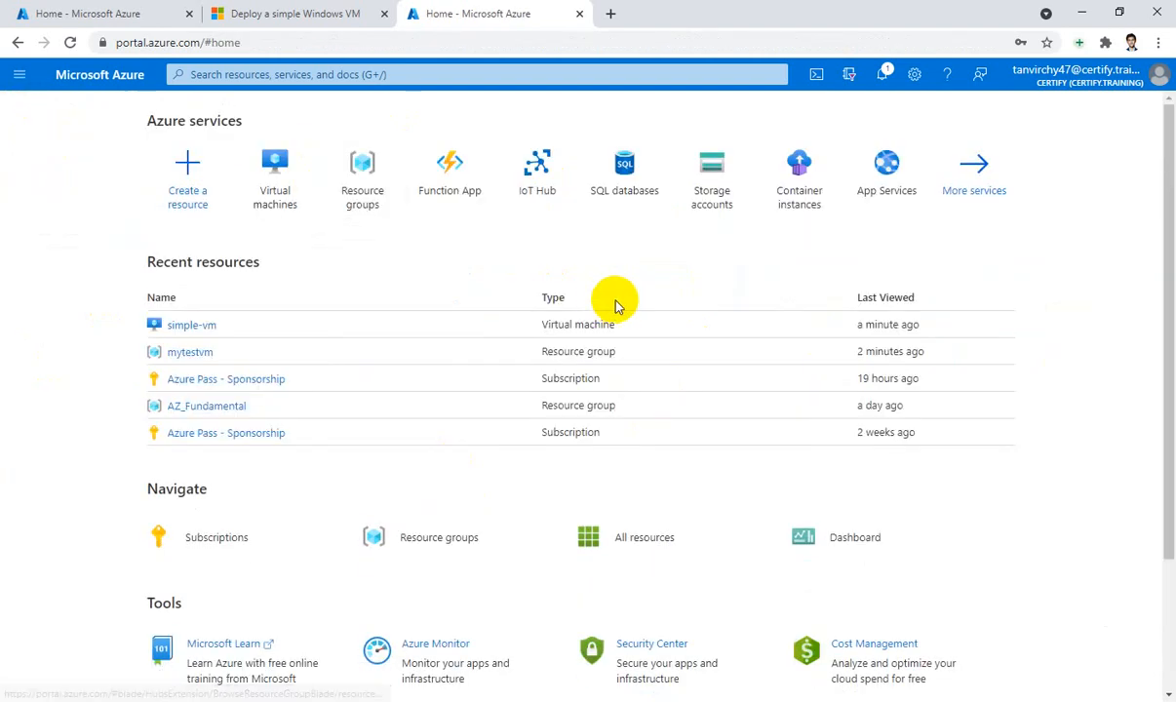
{"action": "left_click", "coordinate": [285, 13]}
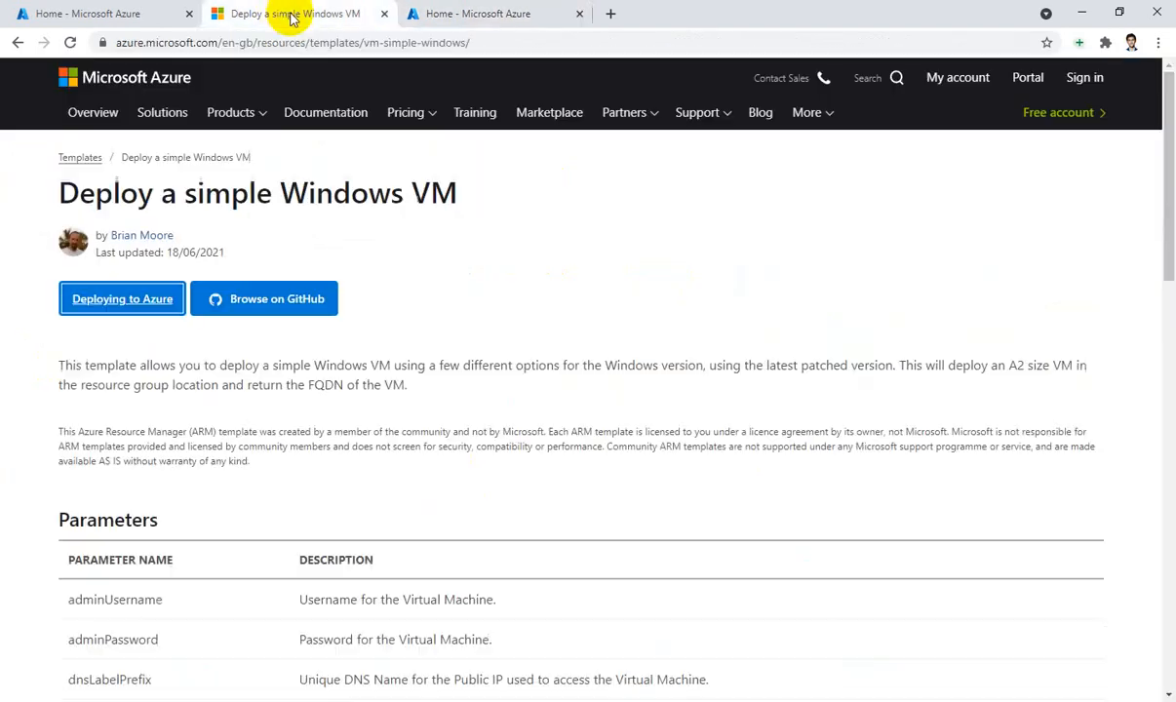
{"action": "left_click", "coordinate": [517, 13]}
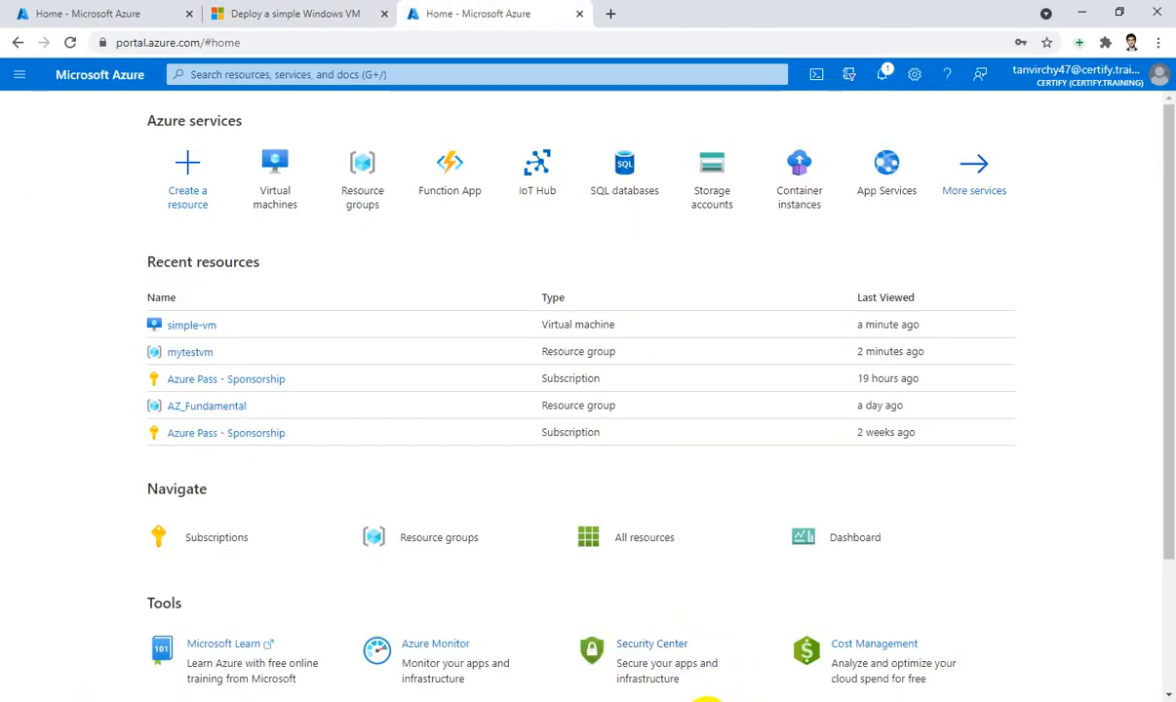